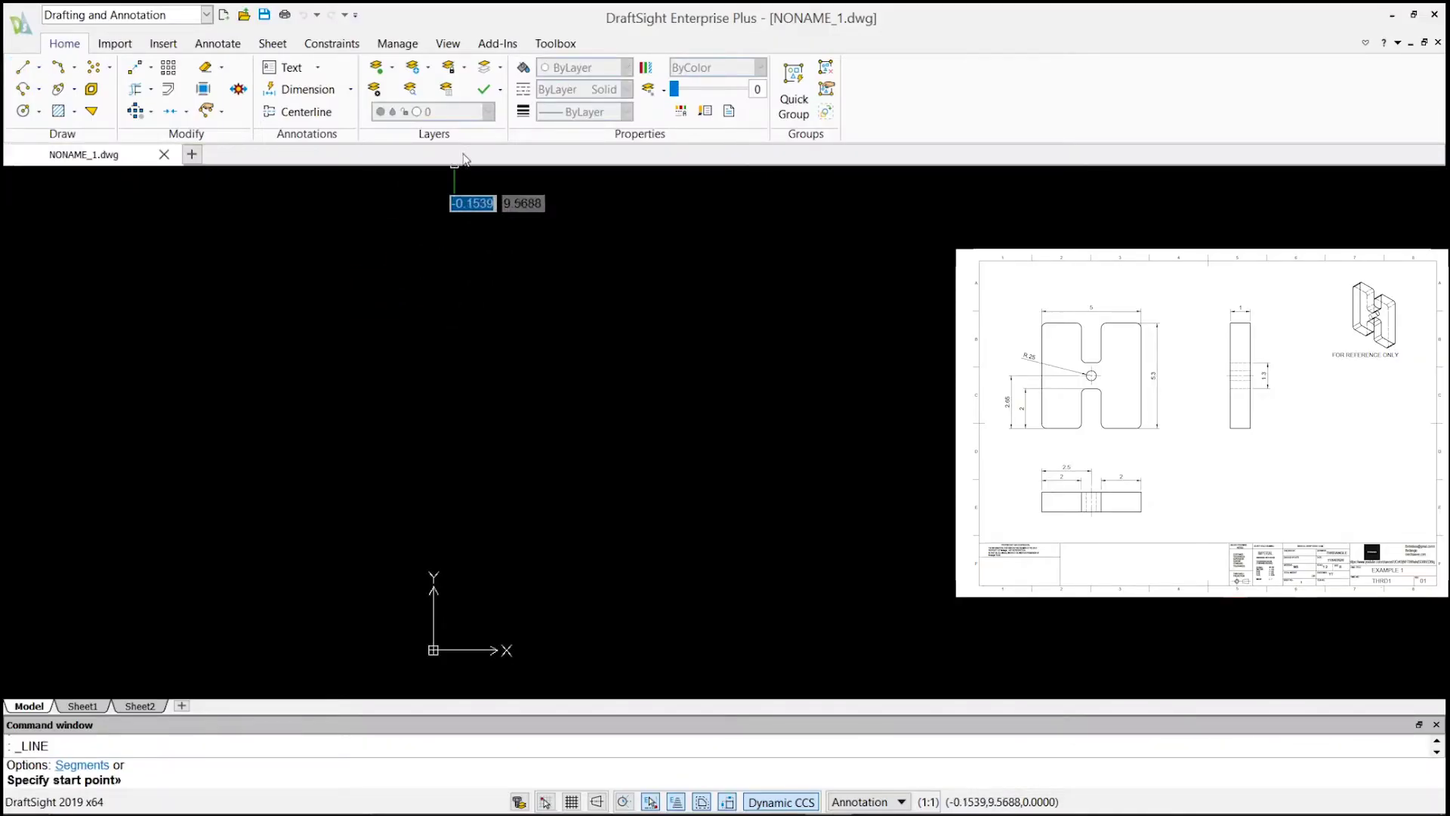
With Ortho on, draw connected lines for the left leg: 5.3 down, 2.0 to the right and 2.0 up.
click(397, 249)
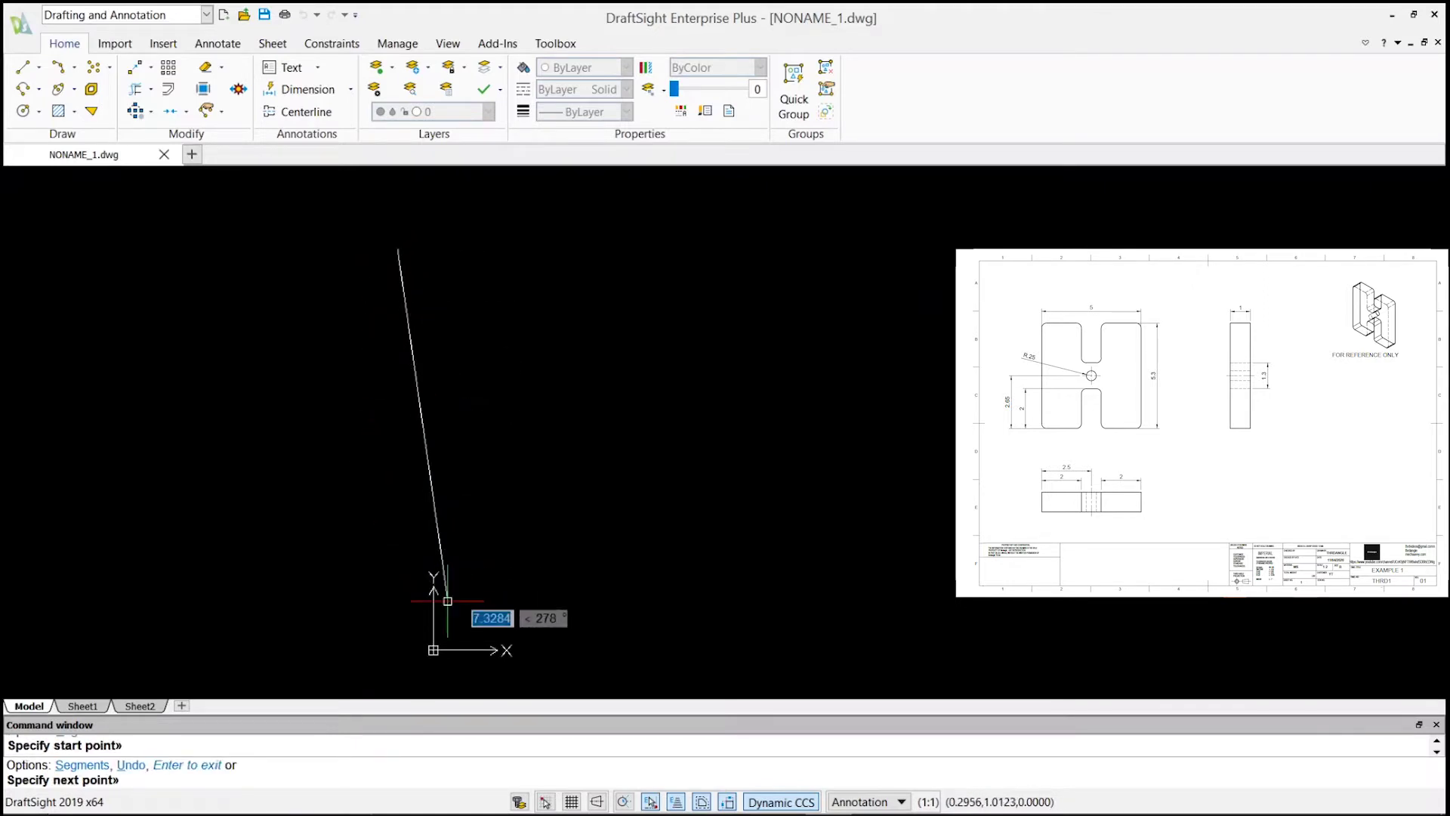
key(F8)
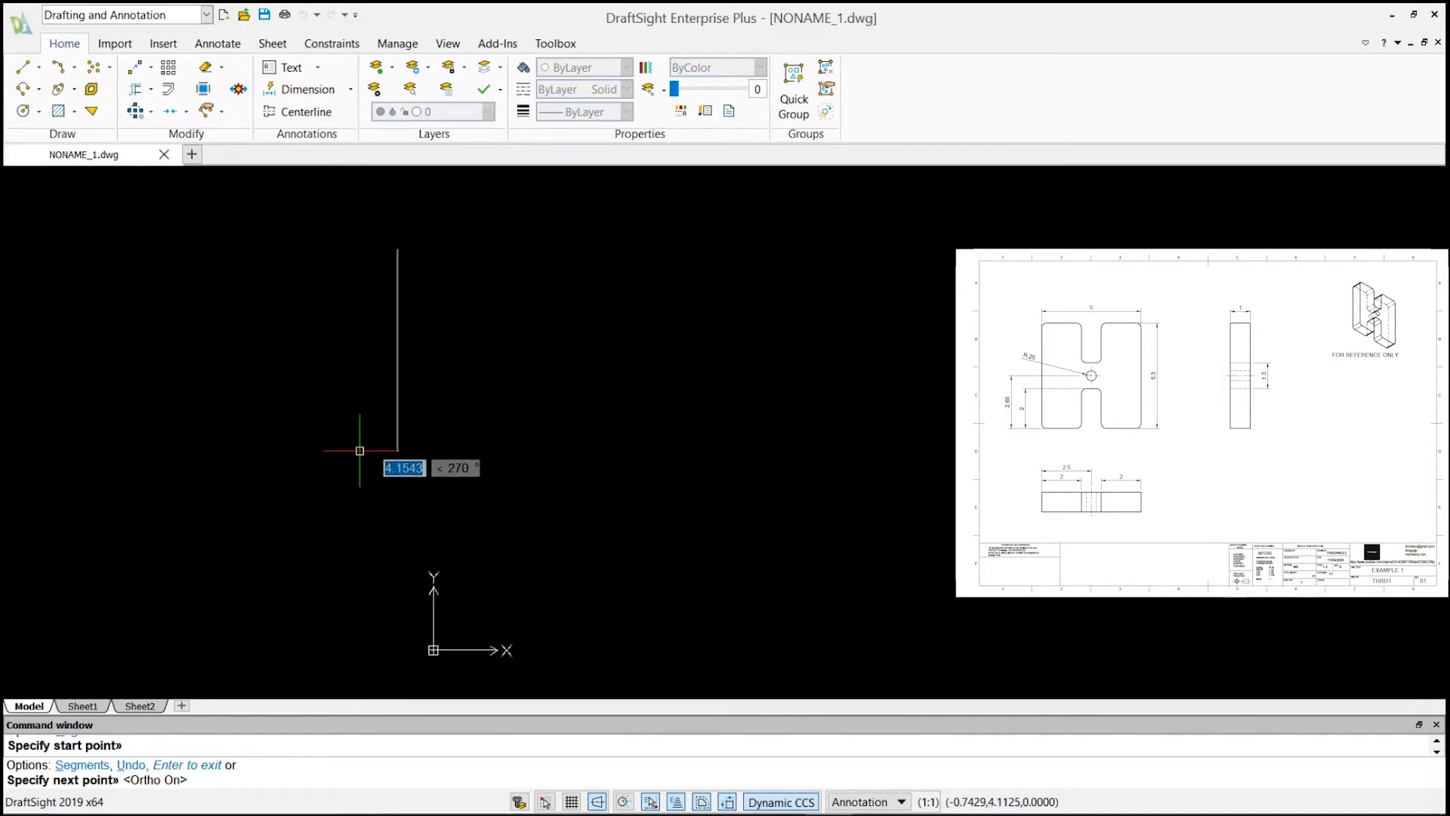
text(5.3)
key(Return)
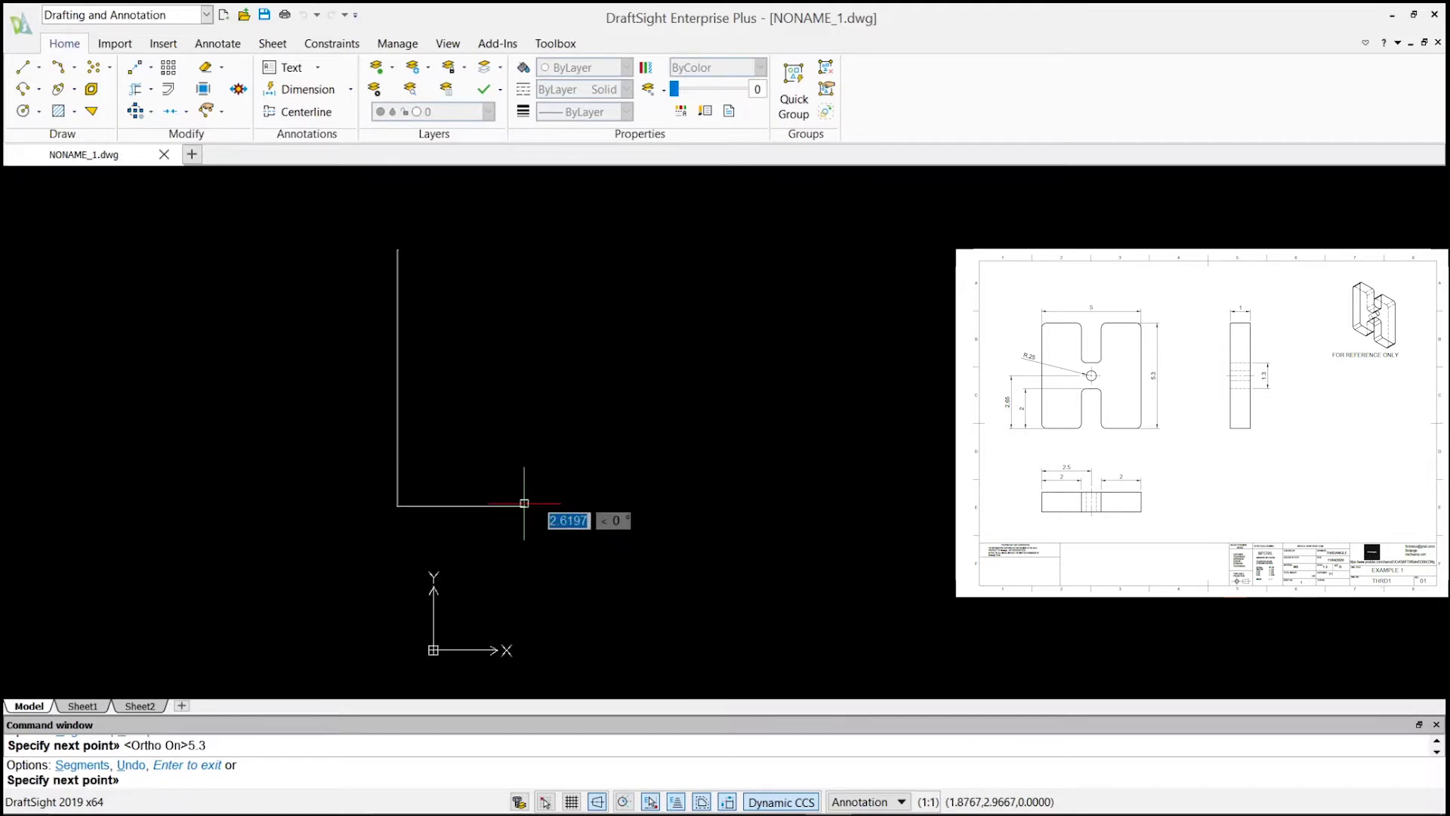
text(2.0)
key(Return)
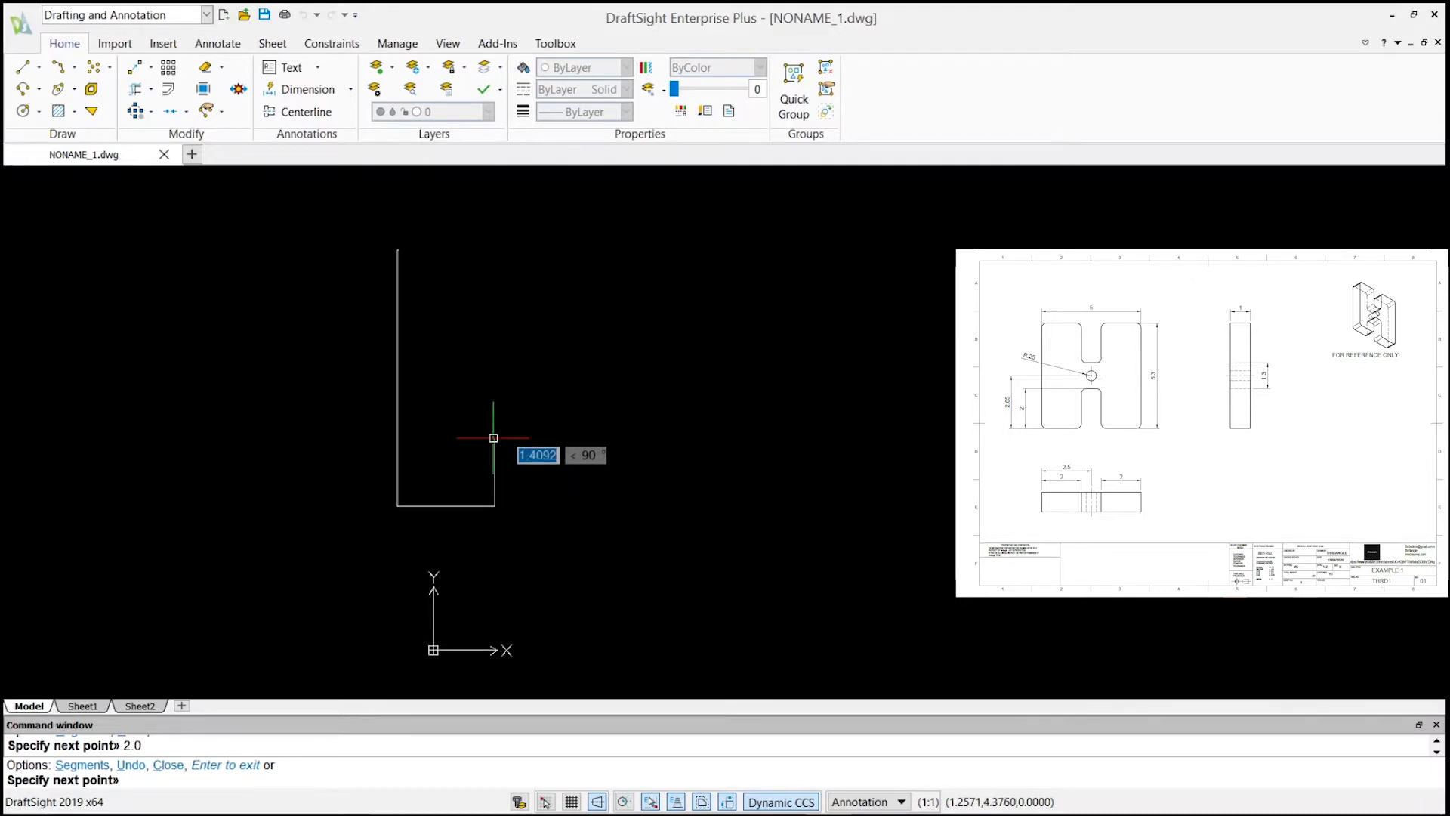
text(2.0)
key(Return)
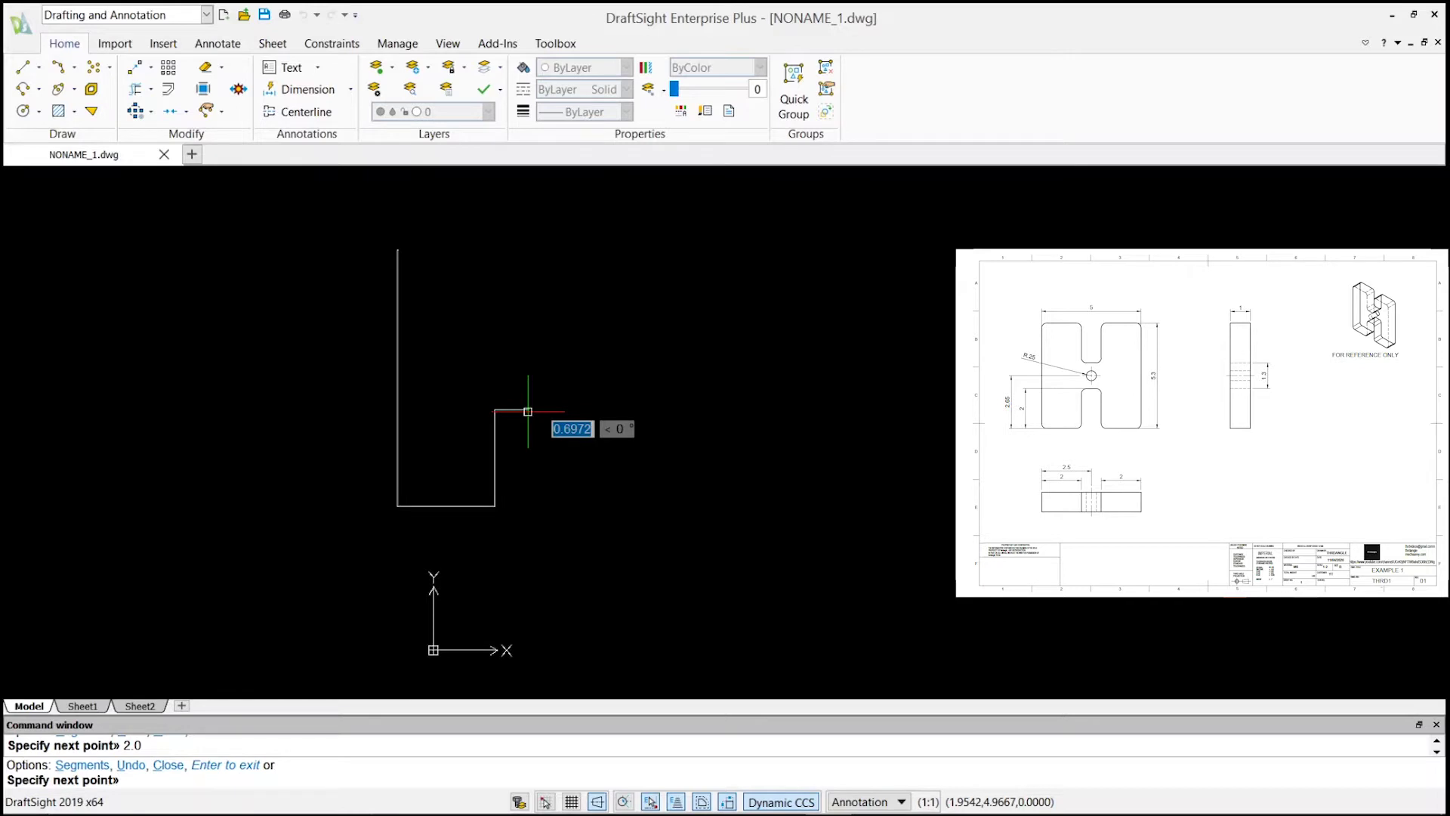
Continue the outline with the half crossbar: 0.5 to the right, 1.3 up and 0.5 back to the left.
text(0.5)
key(Return)
click(520, 411)
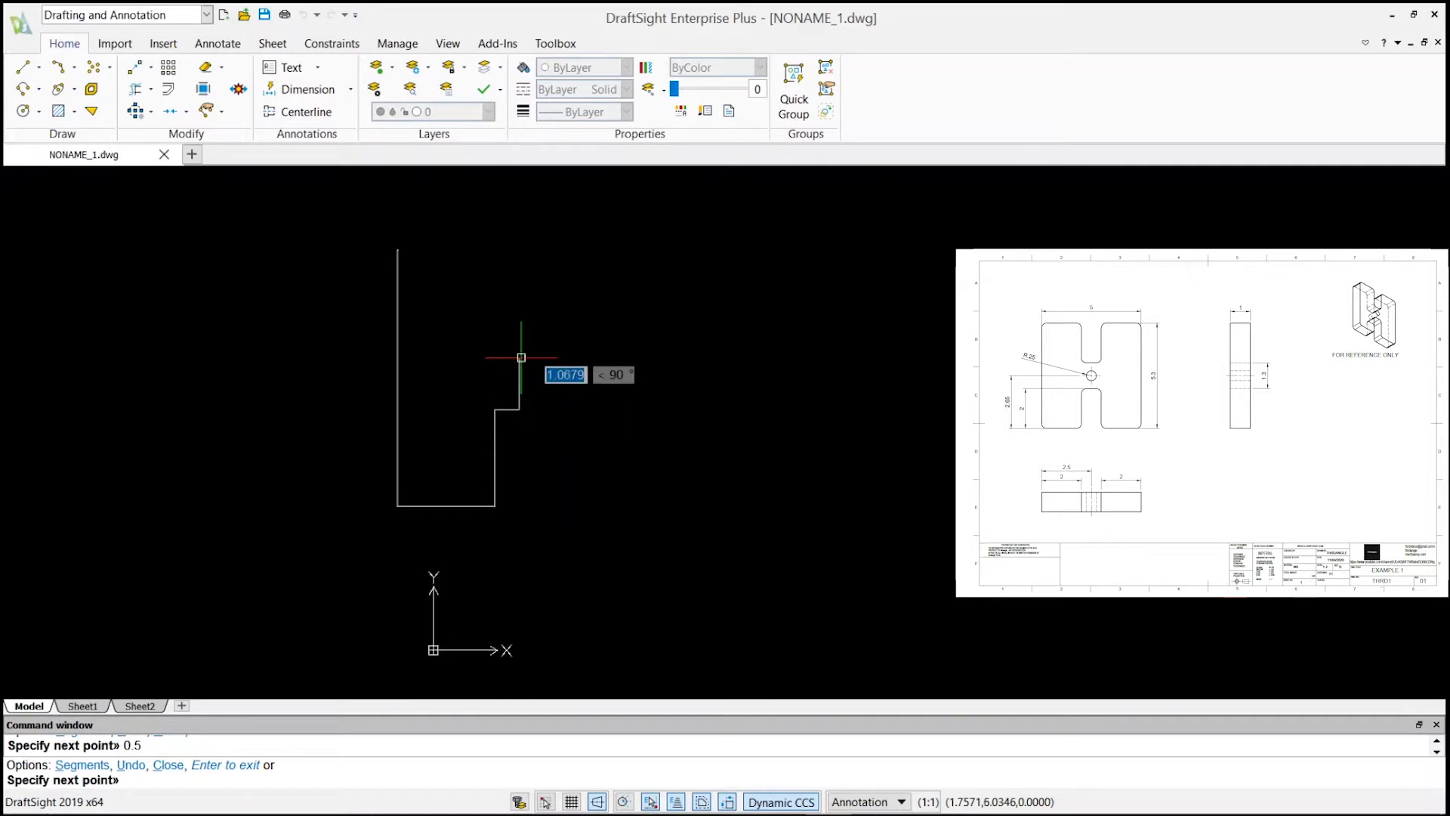
text(0)
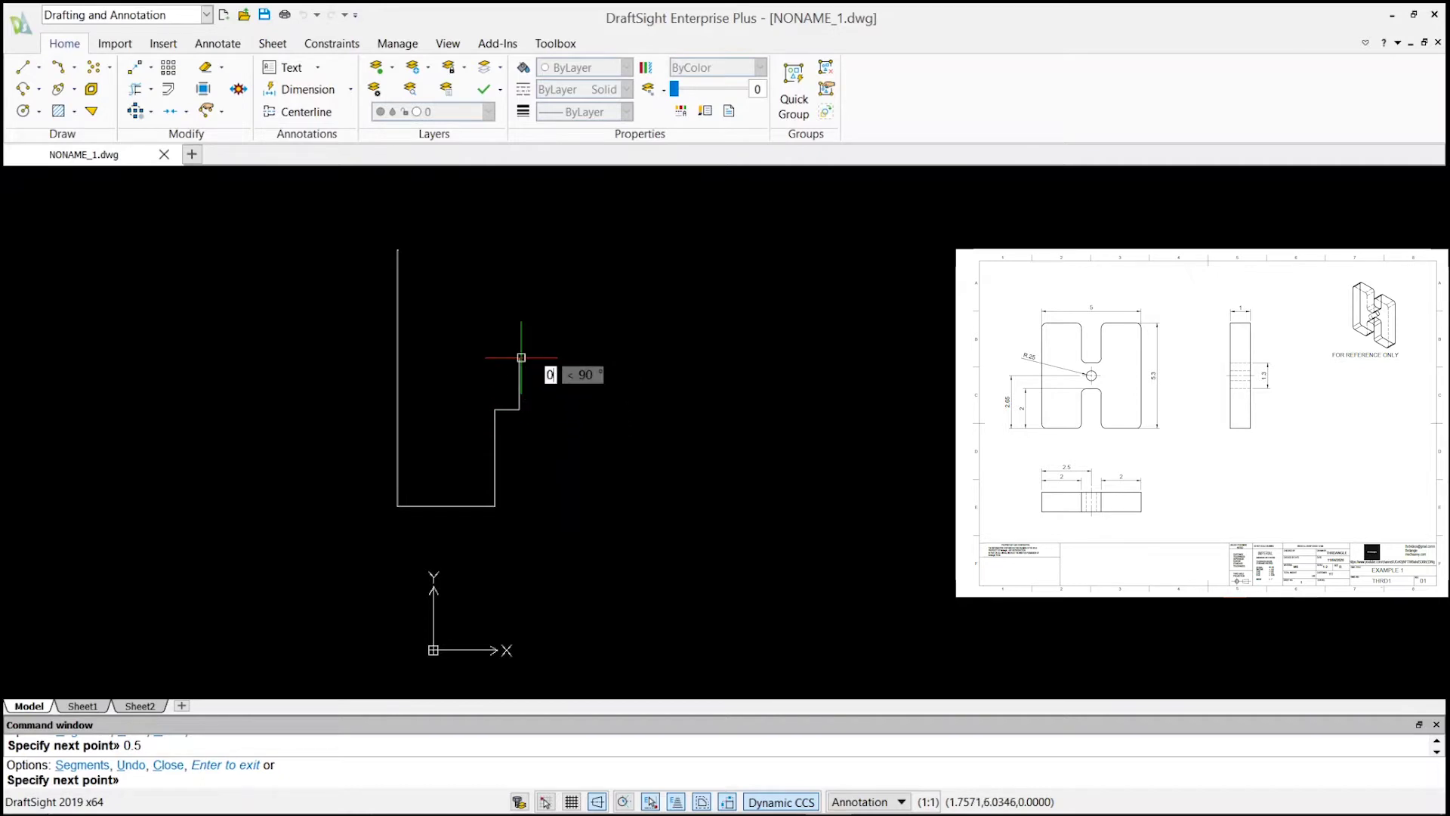
key(BackSpace)
text(1.3)
key(Return)
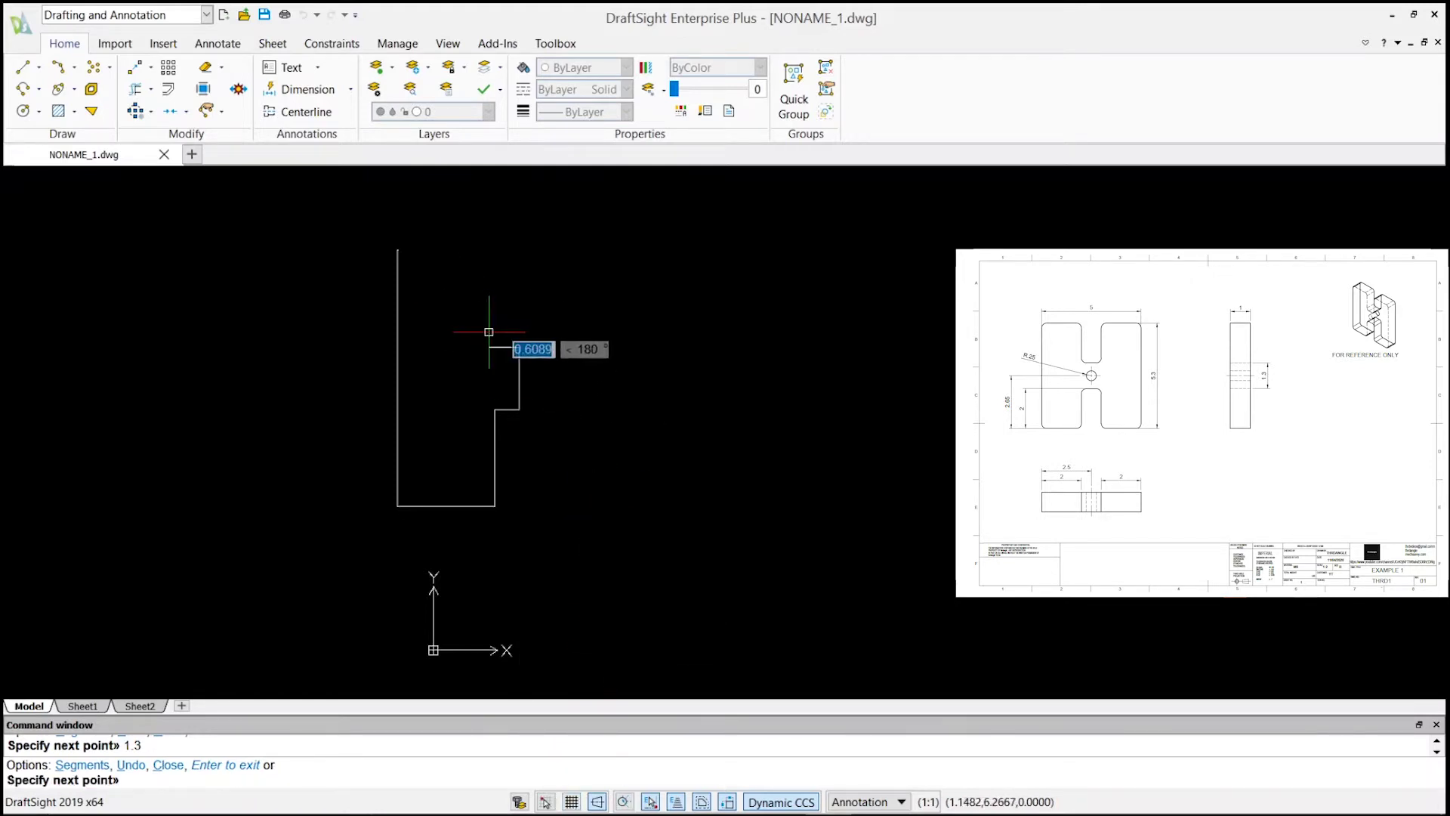
text(0.5)
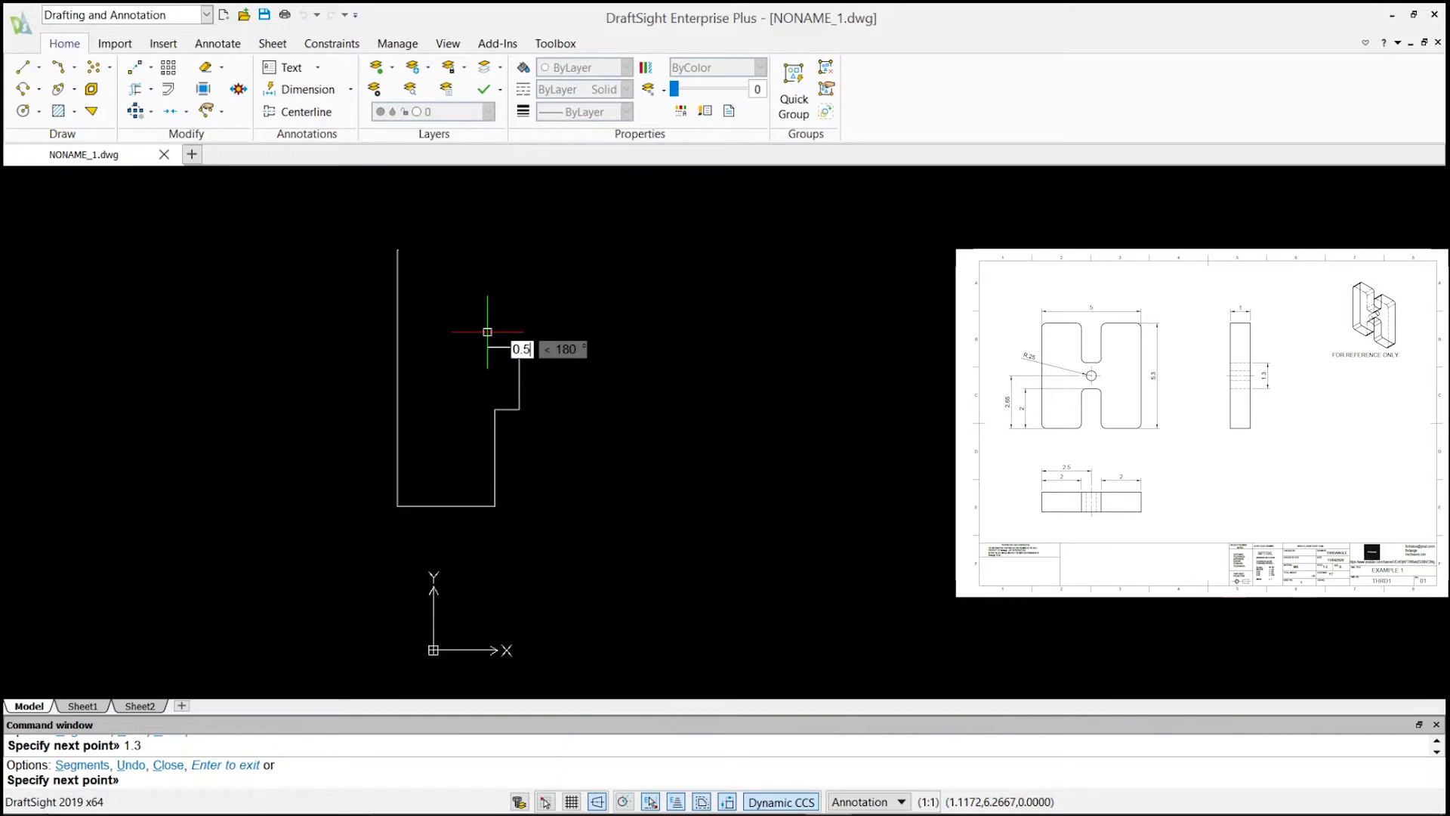
key(Return)
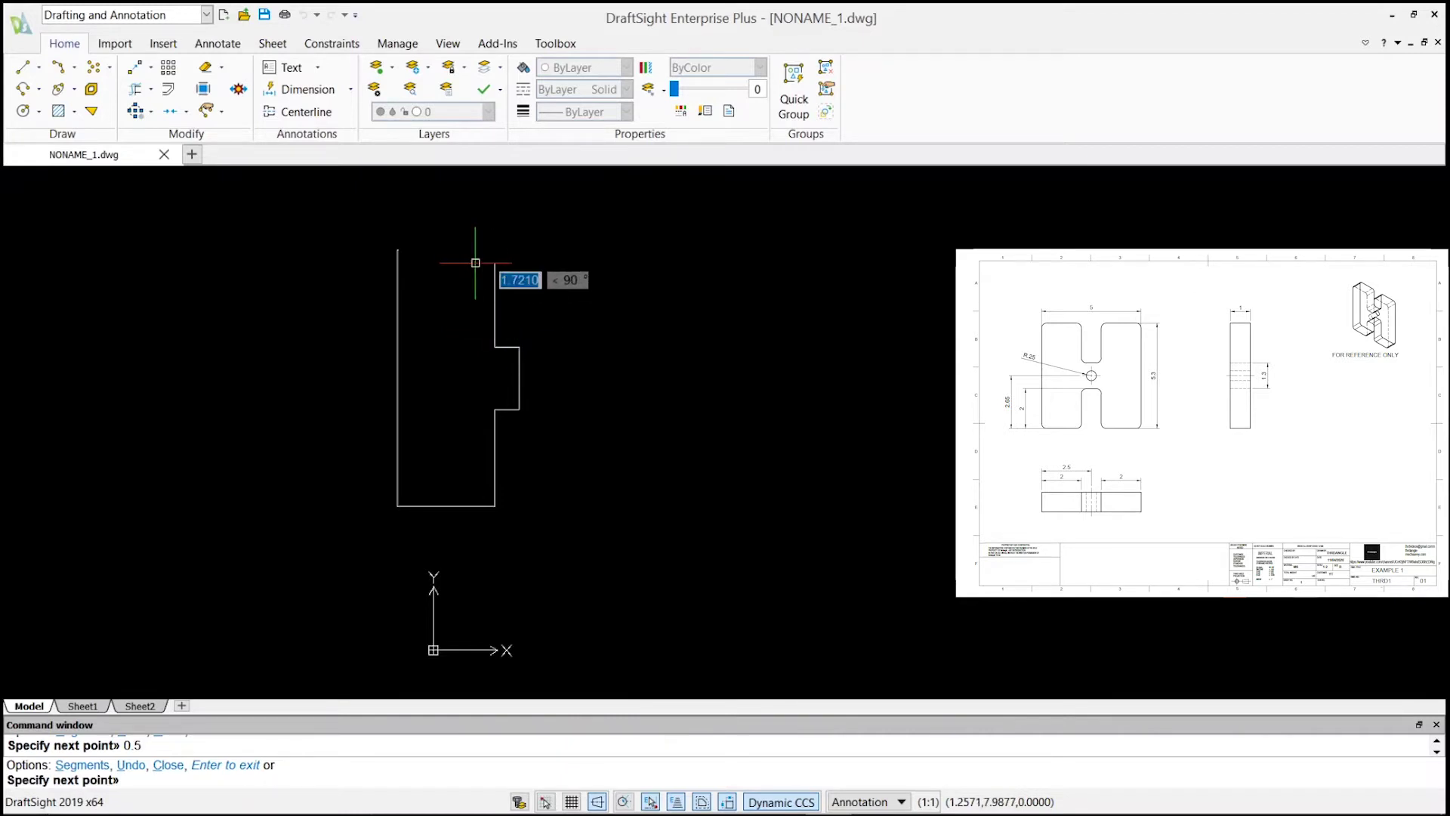
Draw the upper inner edge 2.0 up, then close the outline at its starting point and end the line.
text(2.0)
key(Return)
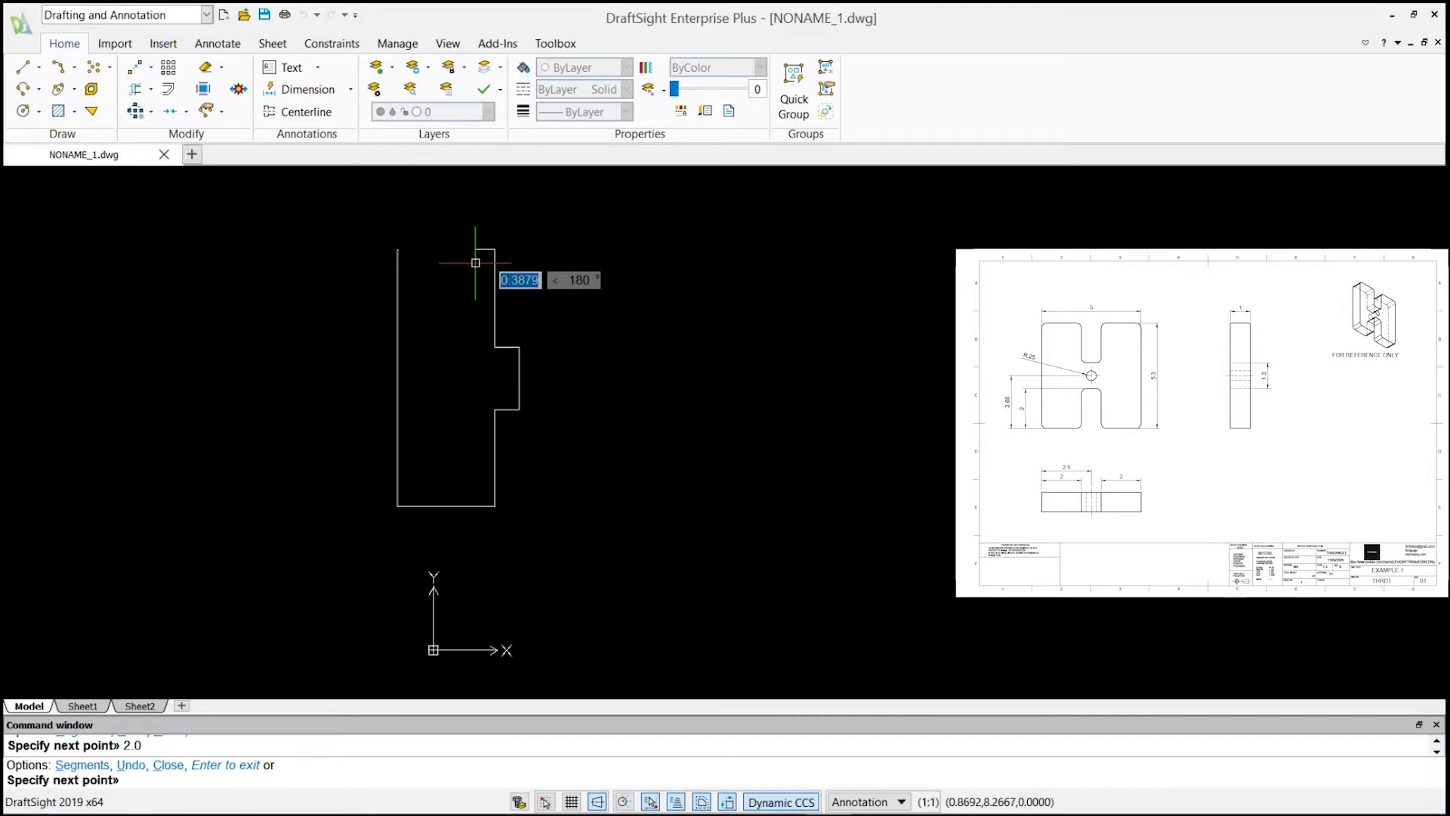
click(397, 250)
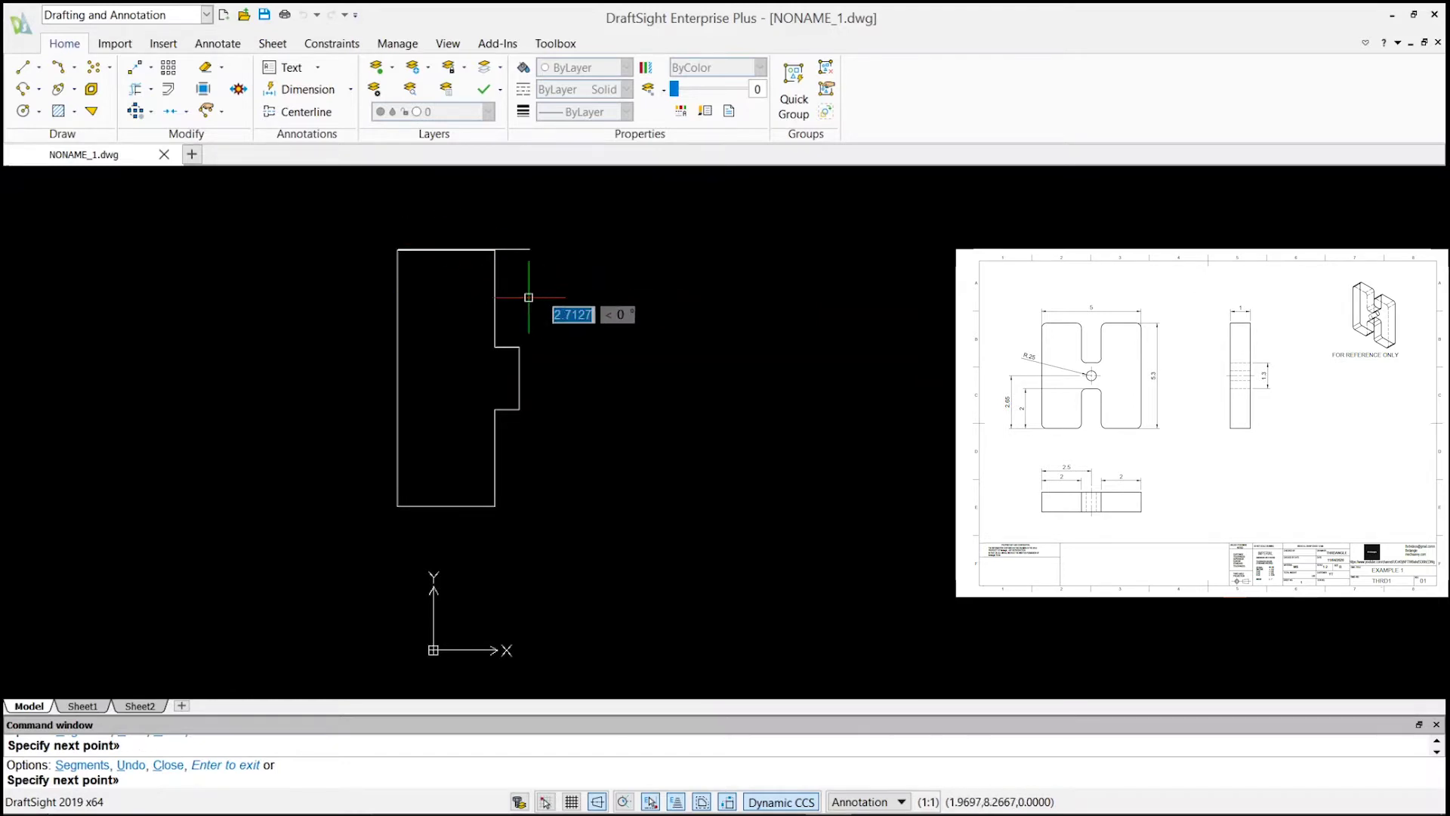
key(Return)
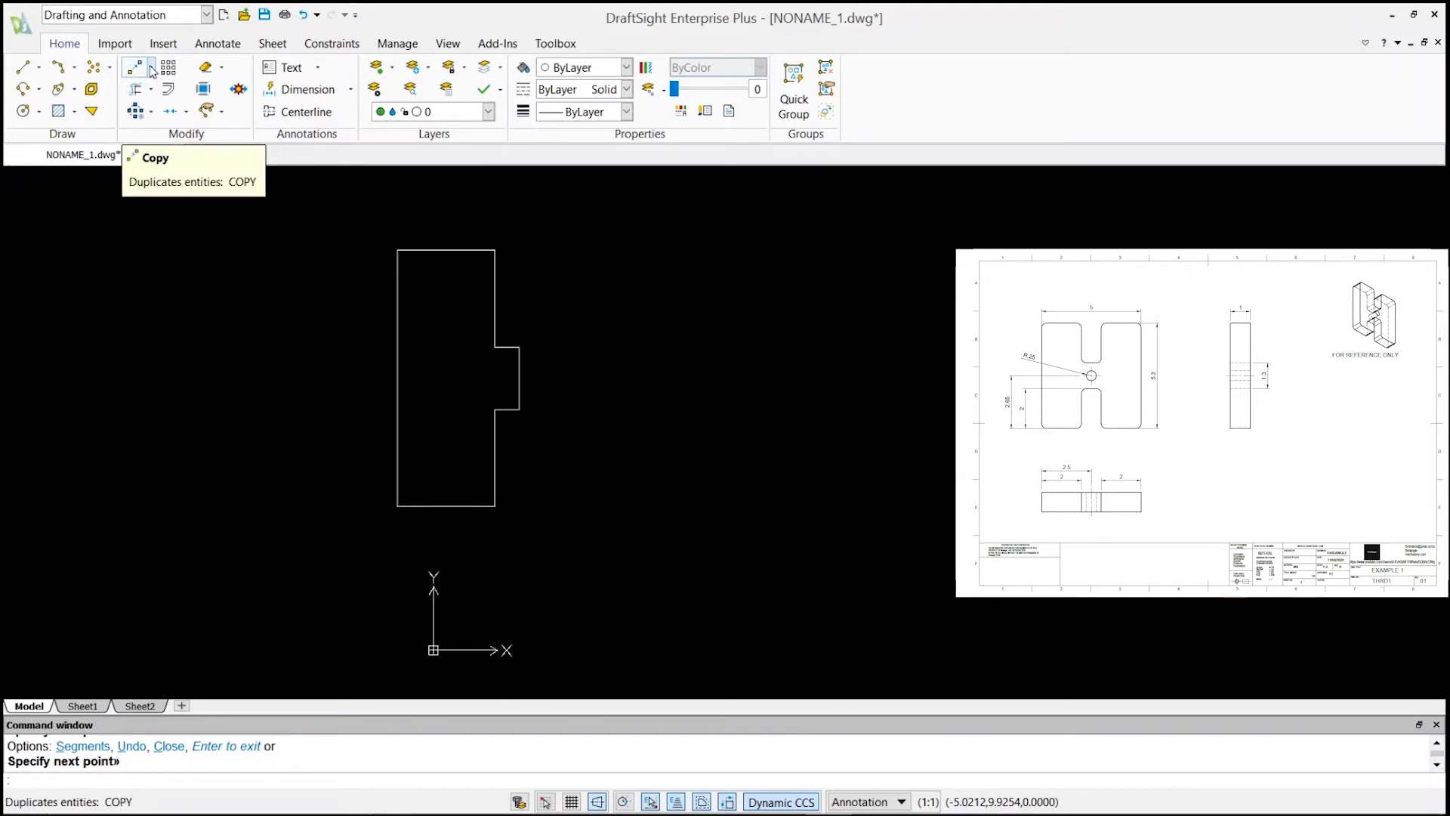
Mirror the whole half profile about the vertical line through the crossbar's right end, keeping the source entities.
click(151, 70)
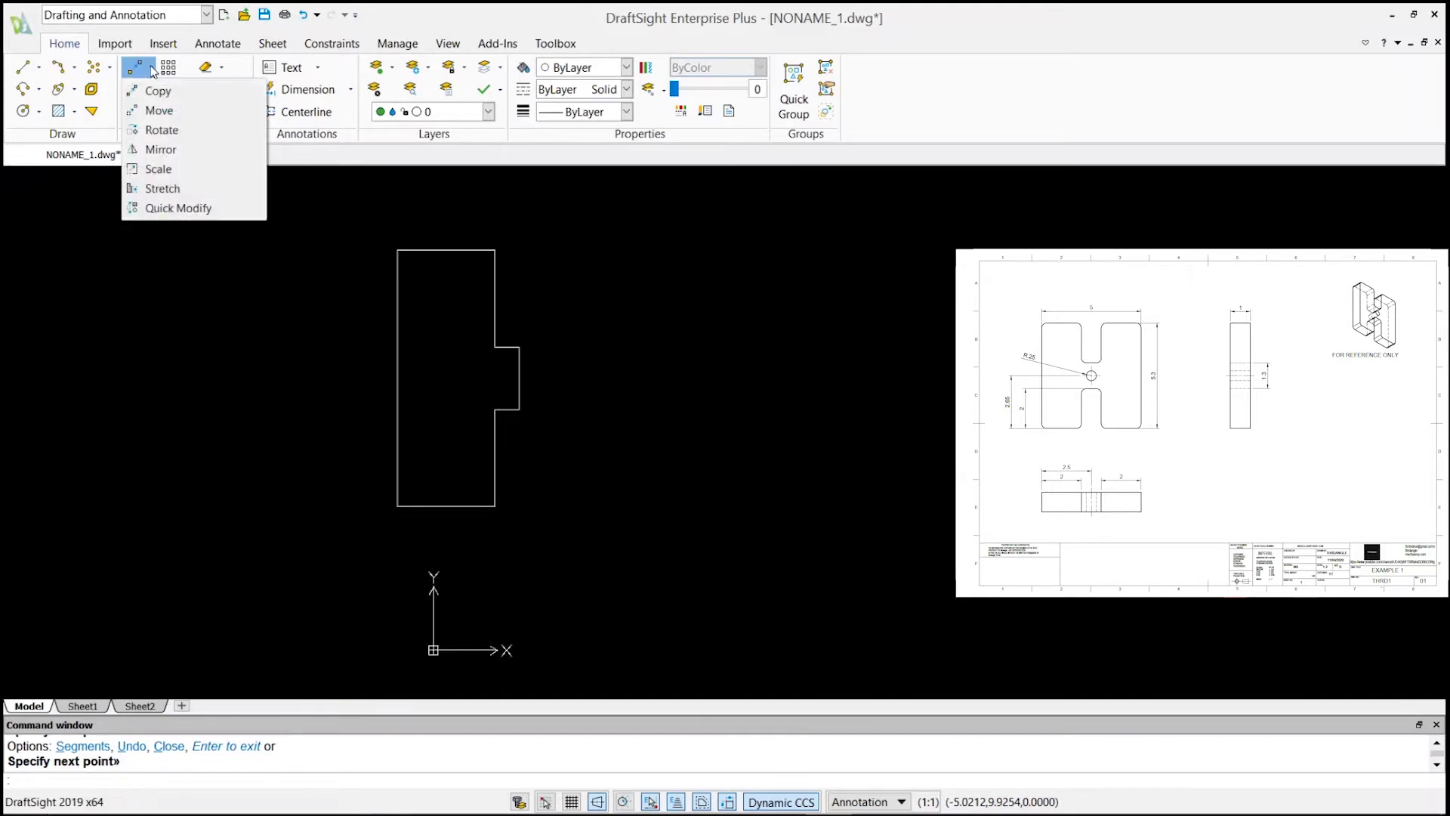
click(163, 150)
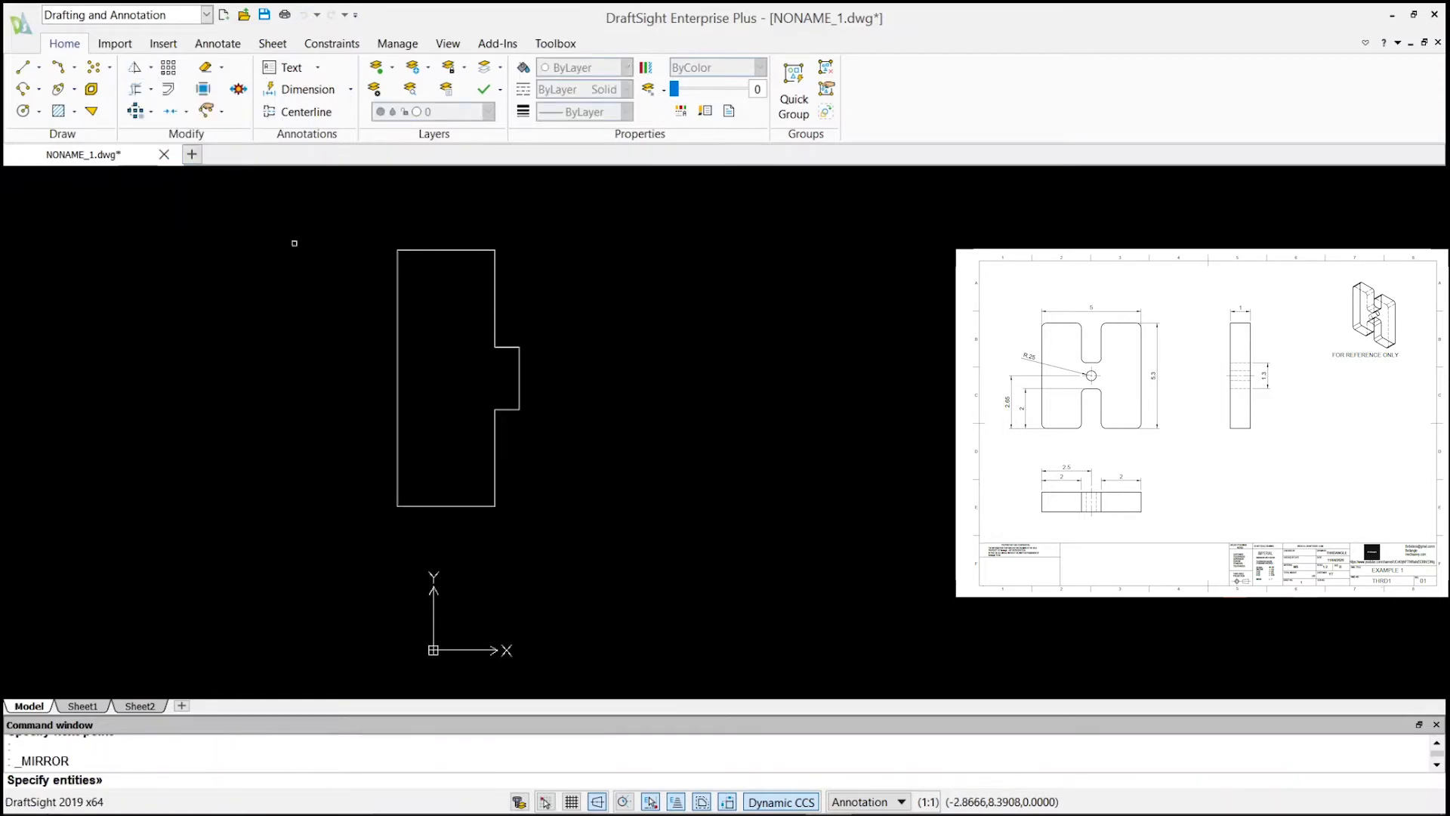
click(618, 206)
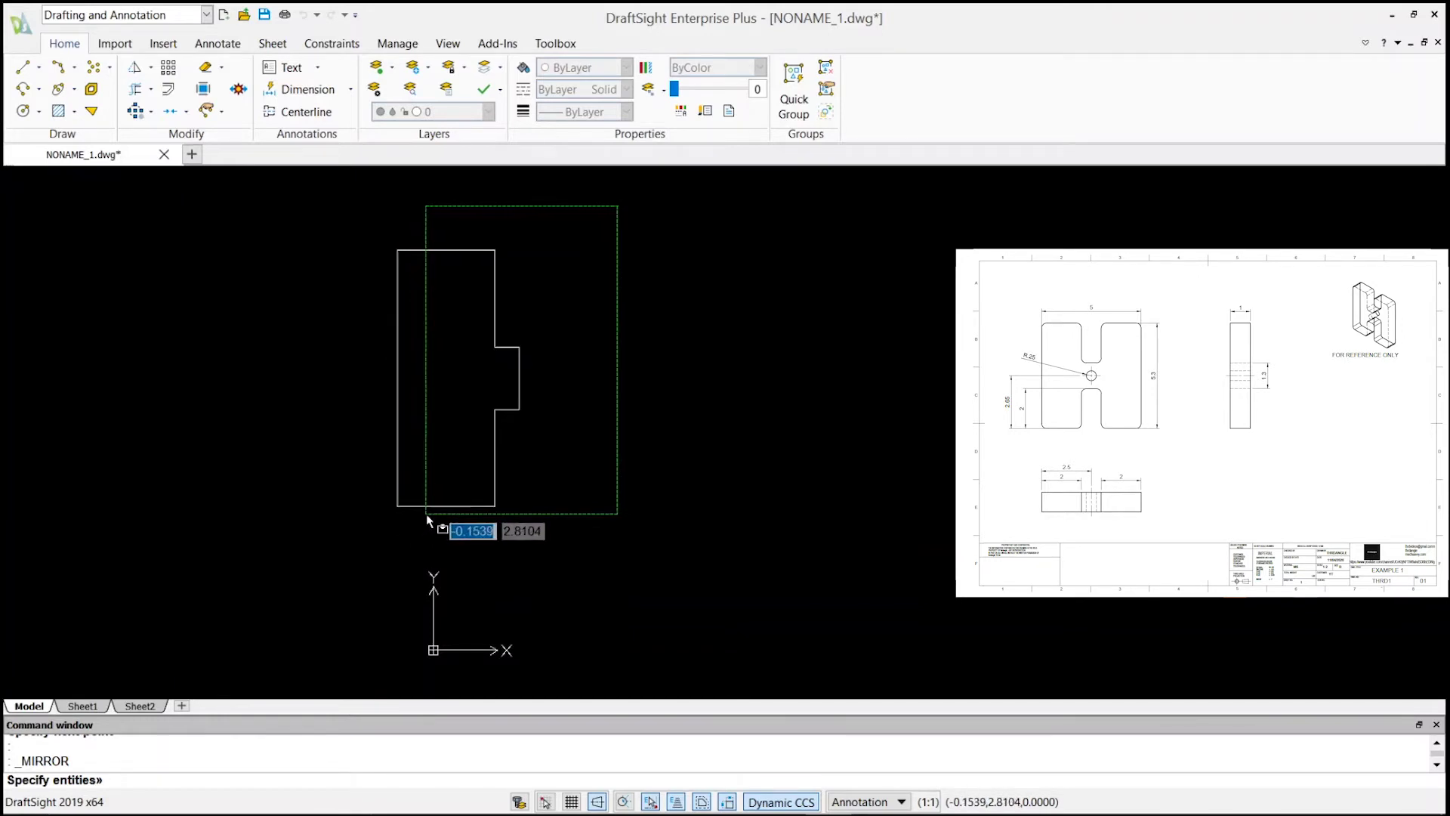
click(346, 513)
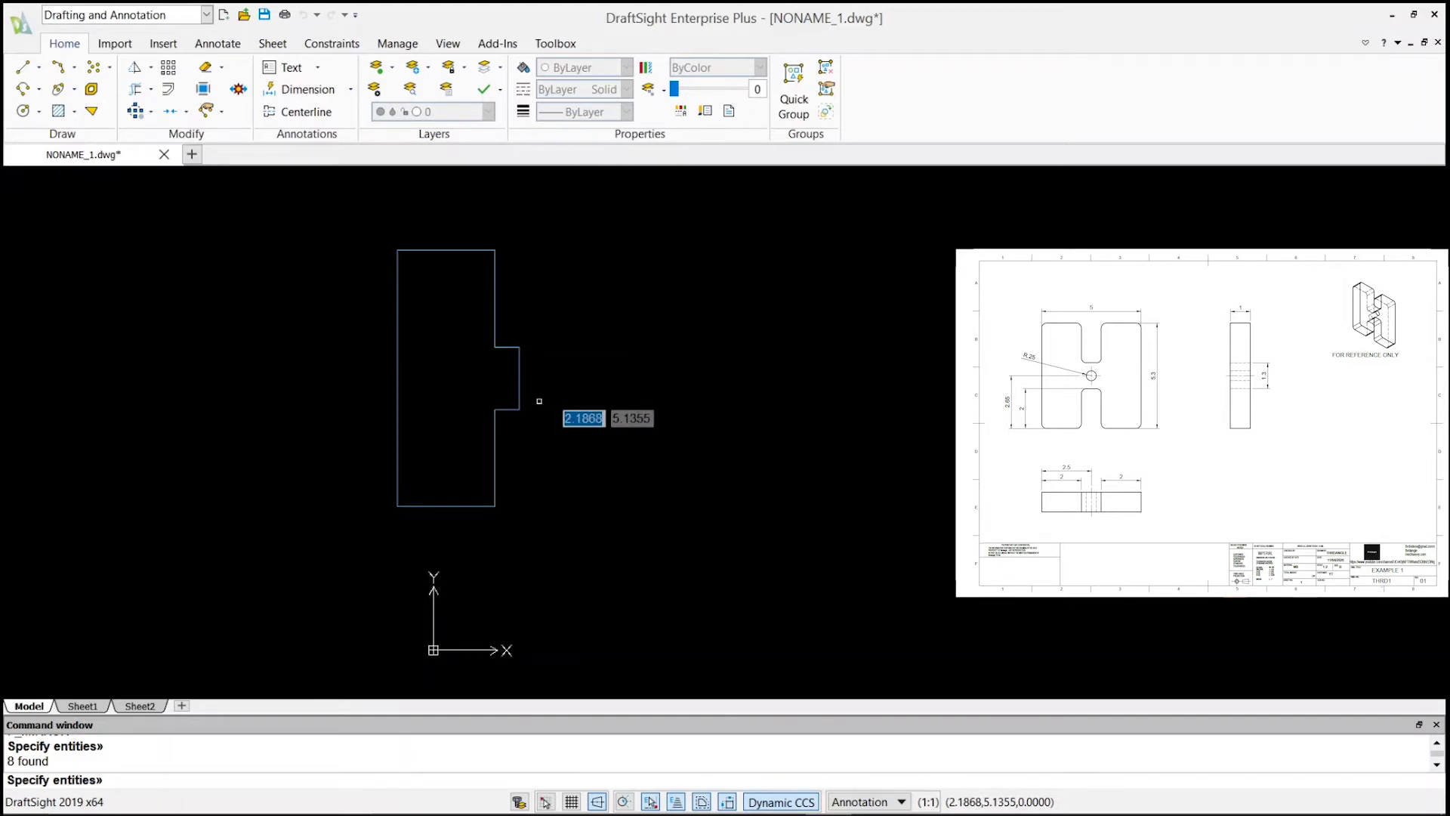
key(Return)
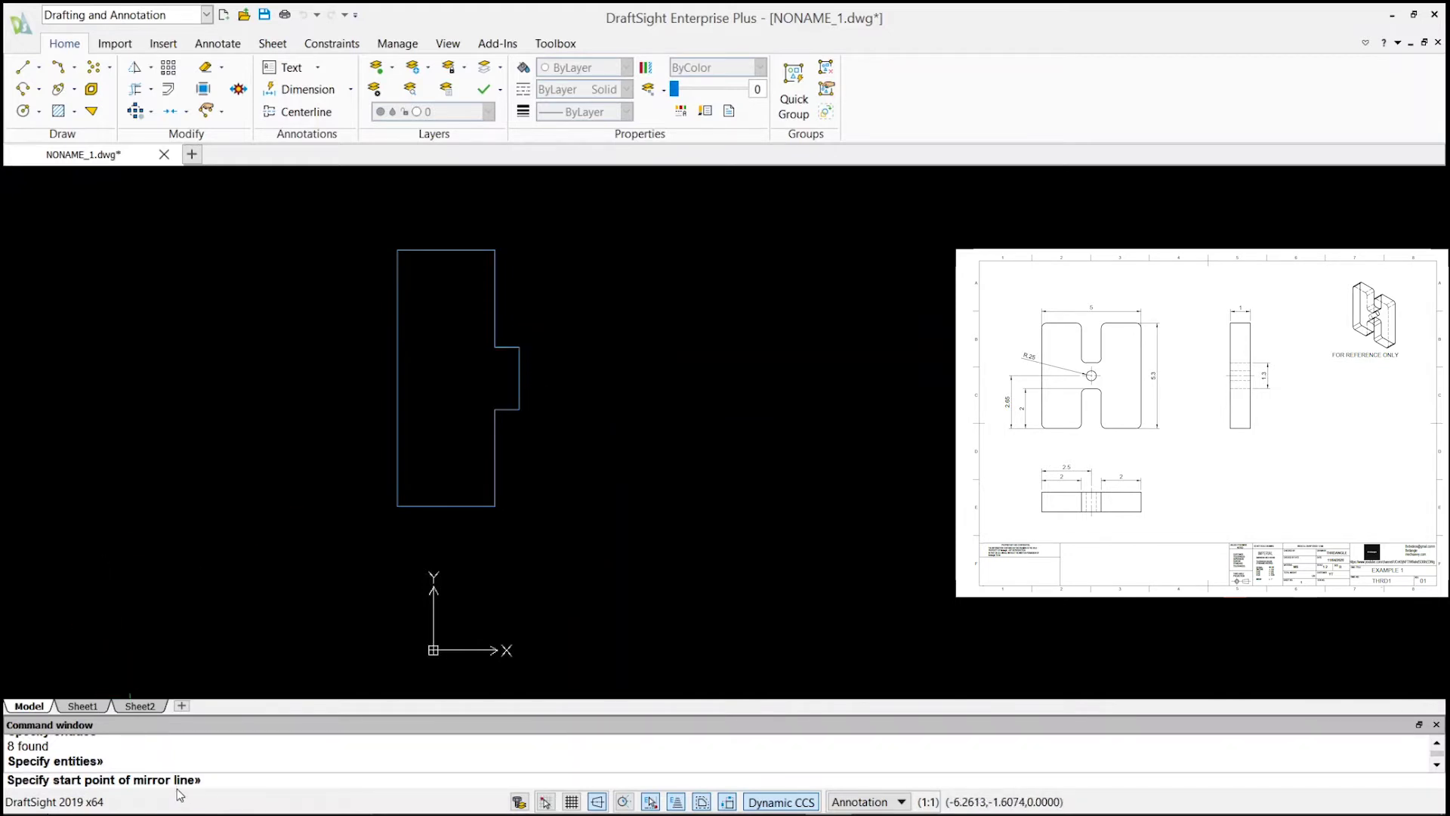
click(519, 347)
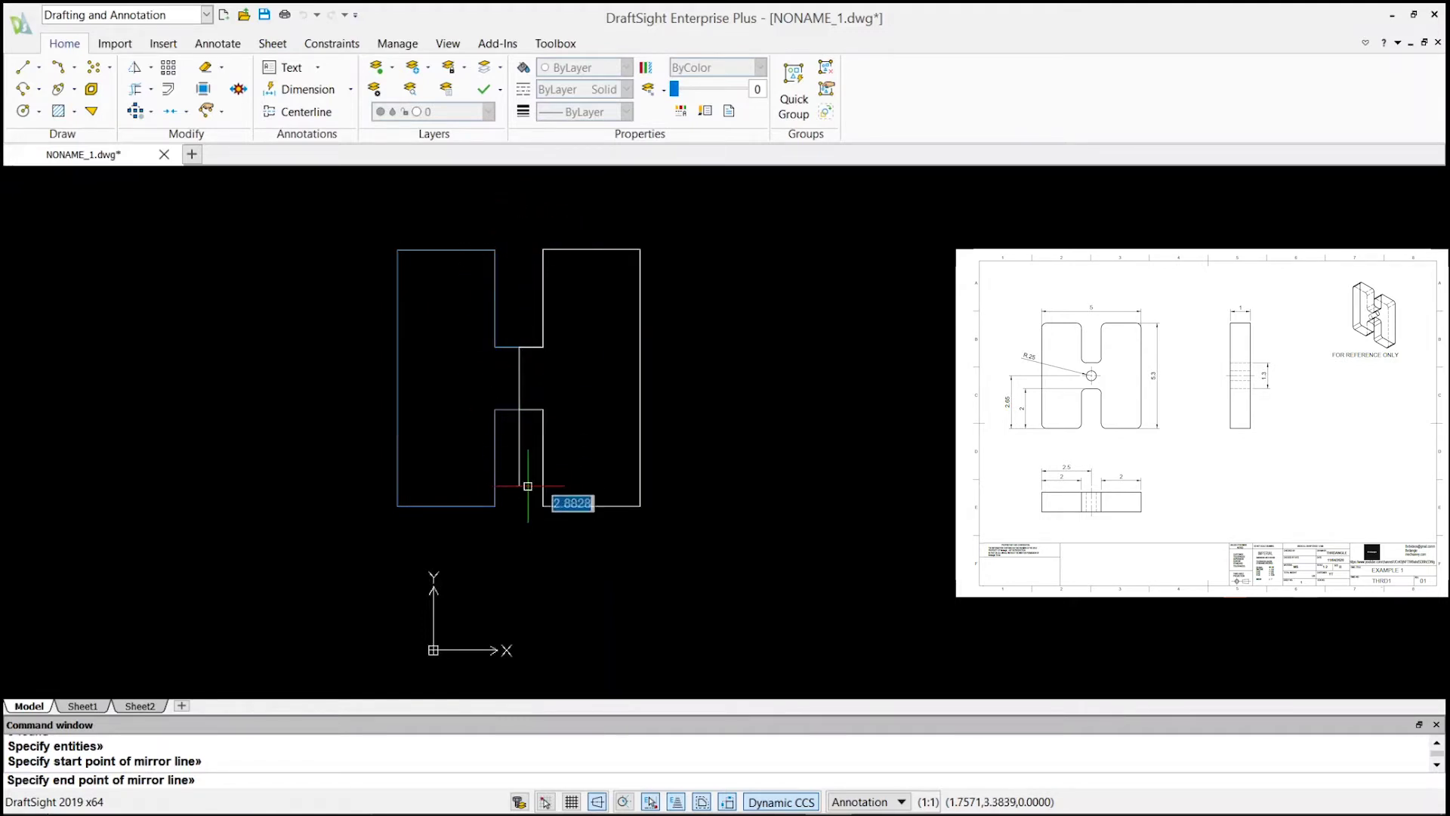
click(519, 216)
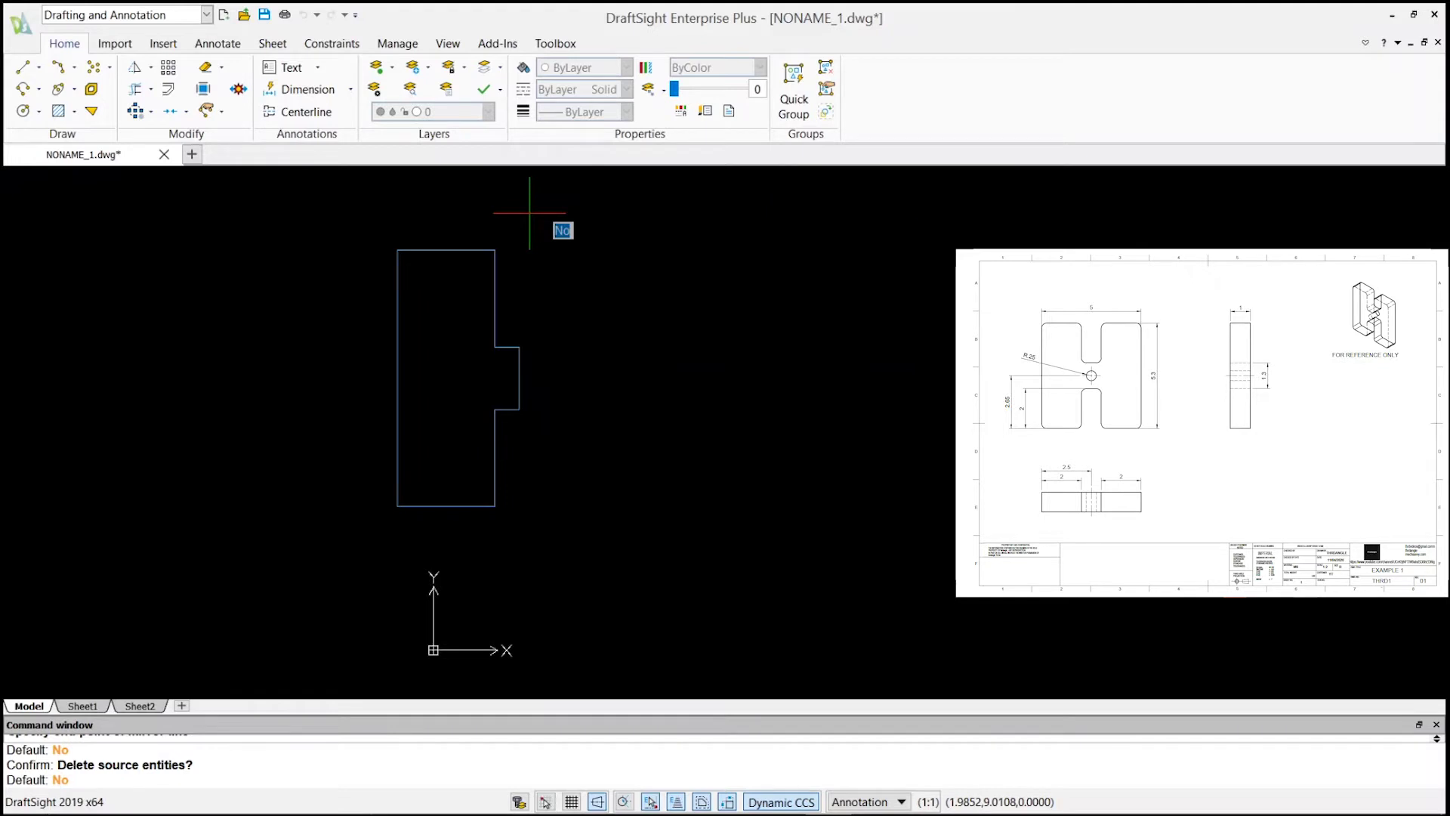
key(Return)
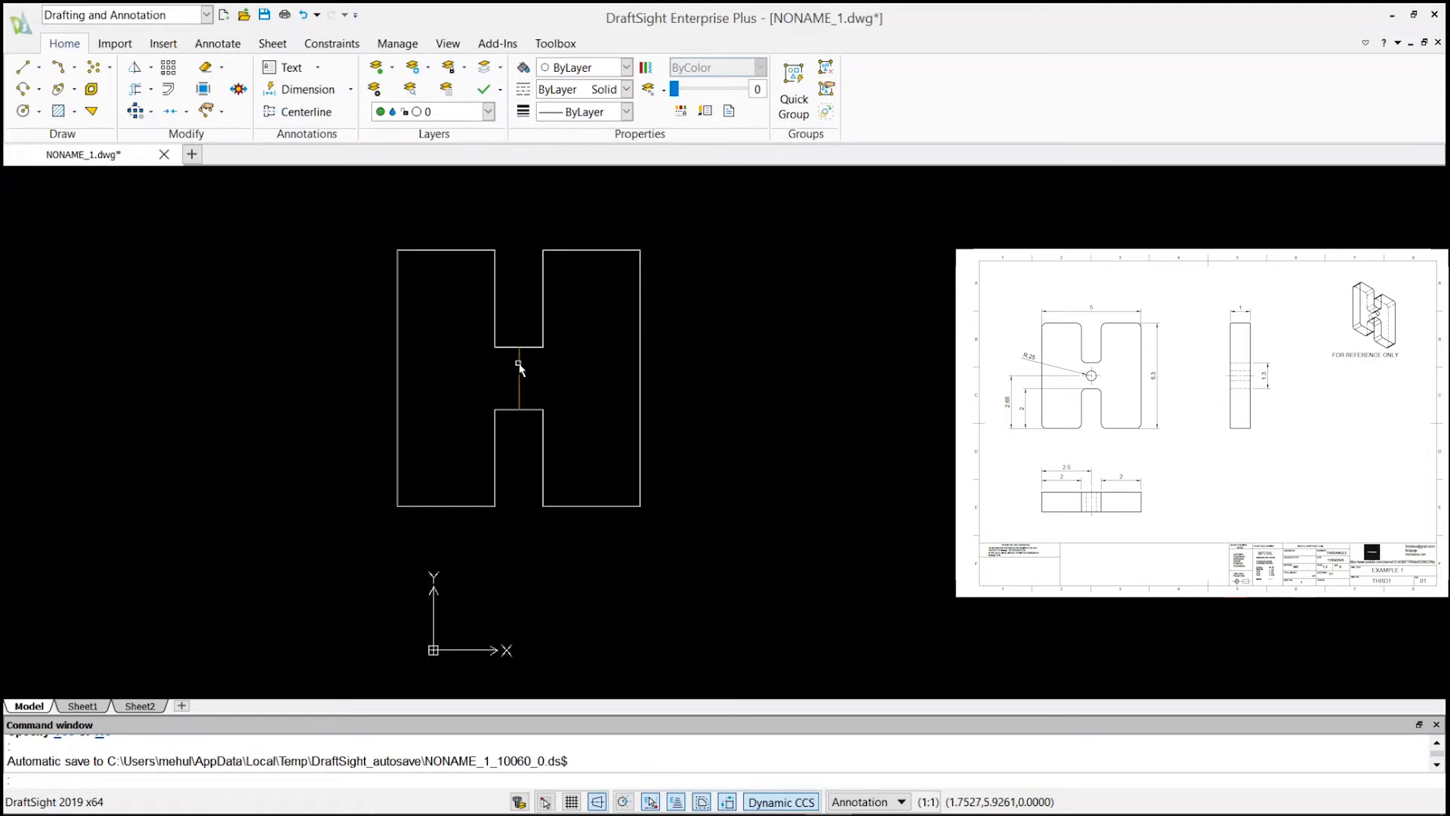
Delete both overlapping vertical lines in the middle of the H's crossbar.
key(Escape)
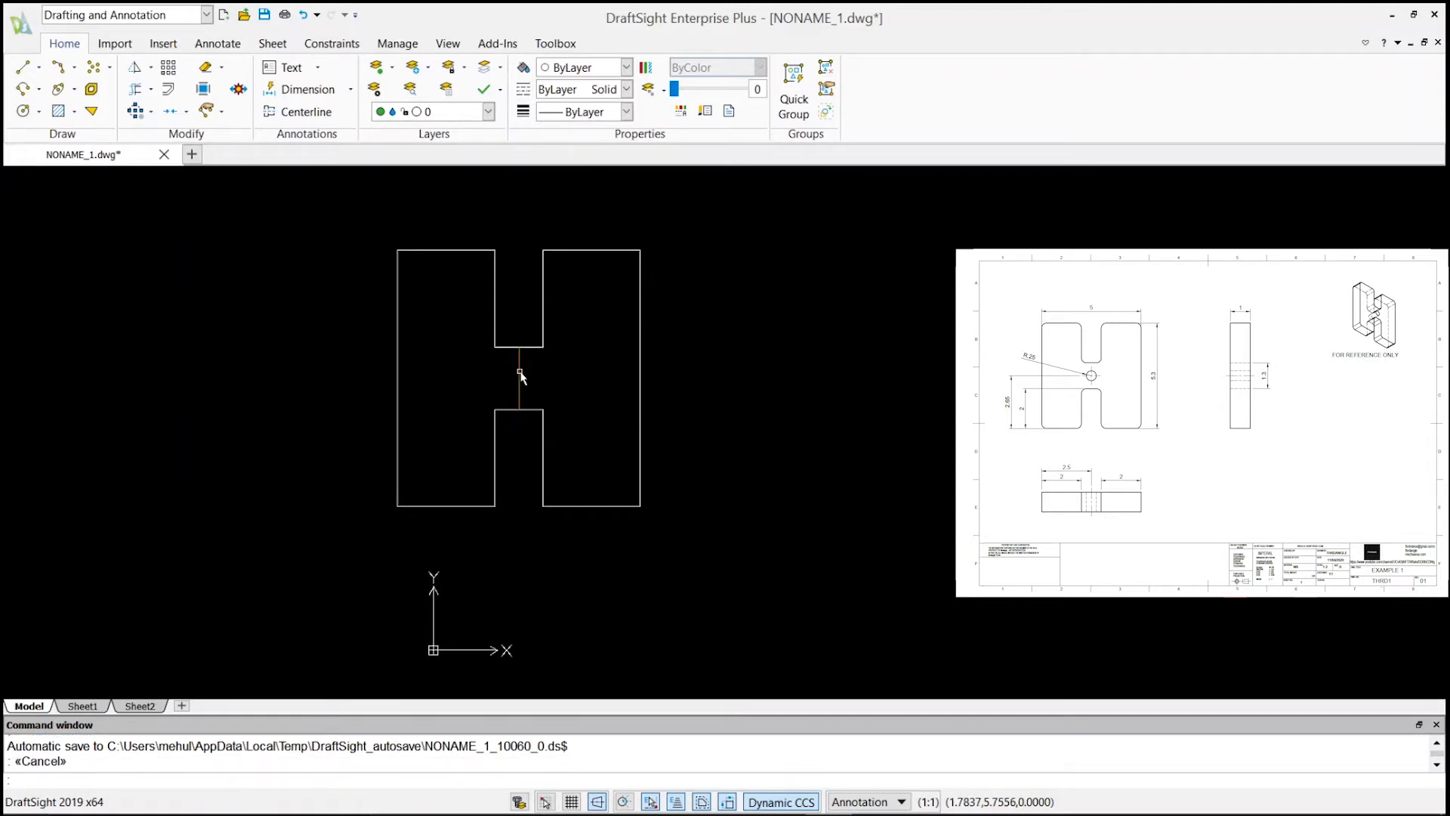
click(520, 376)
key(Delete)
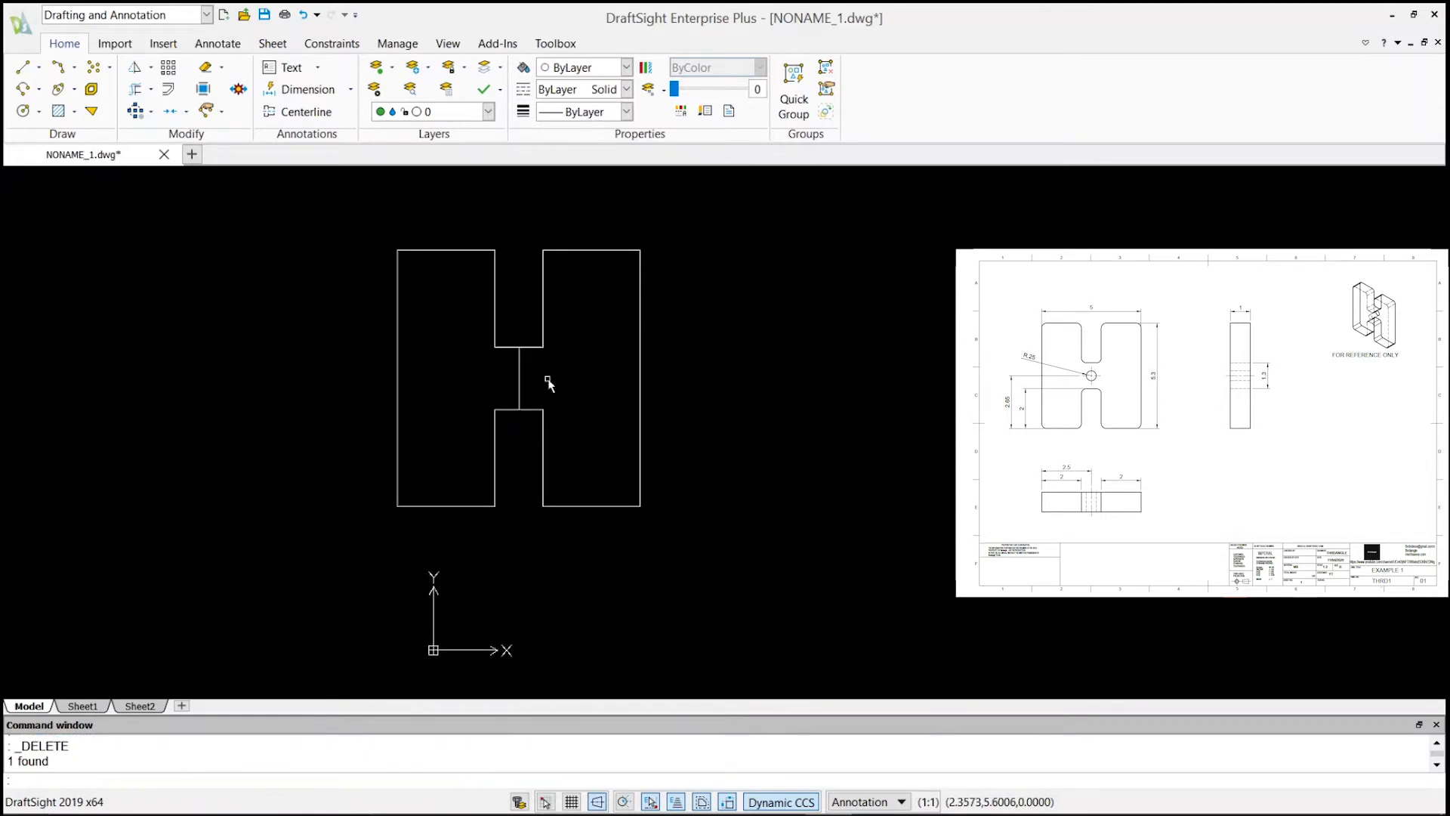
click(517, 373)
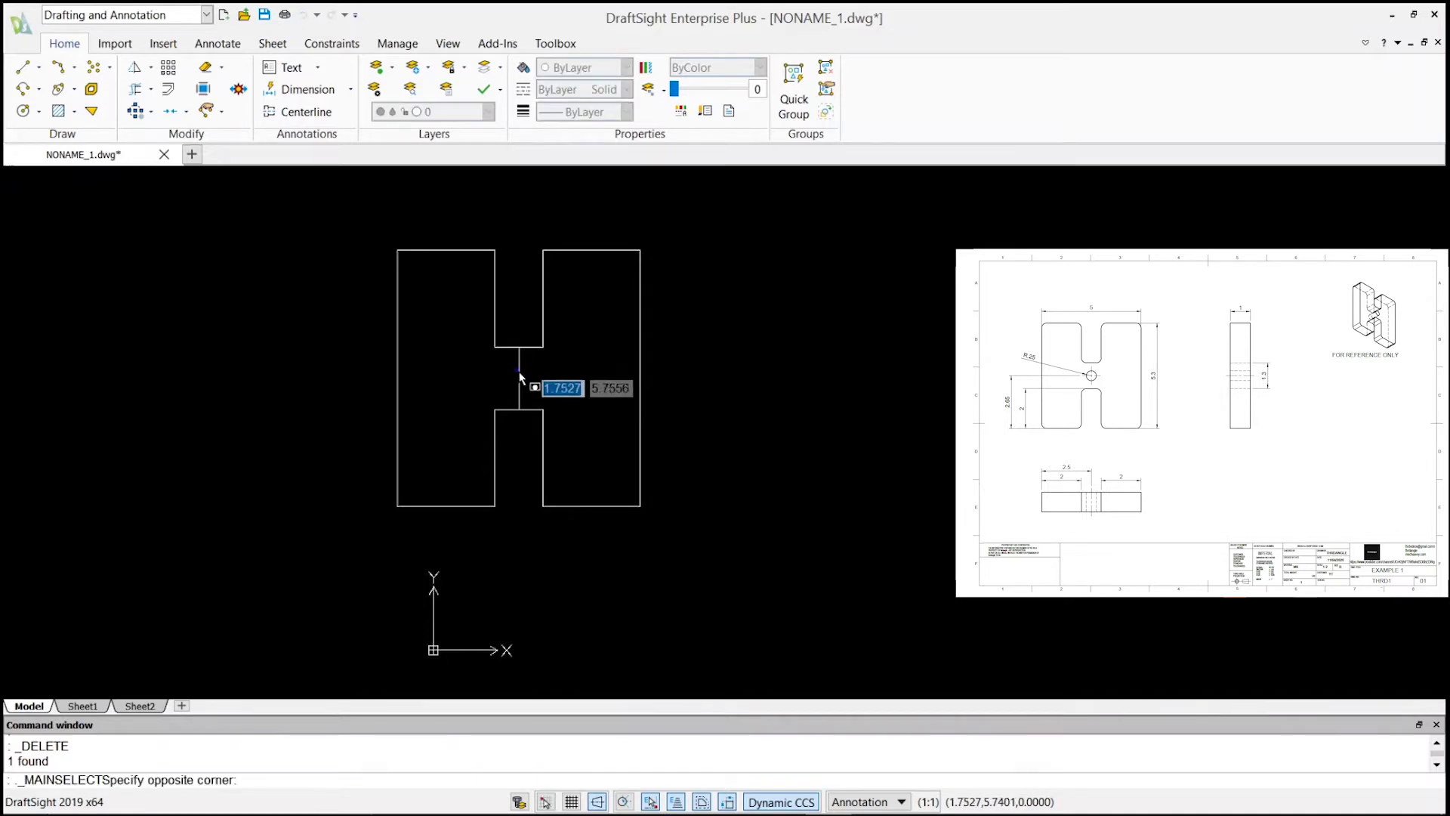
click(520, 381)
click(519, 387)
click(518, 400)
key(Delete)
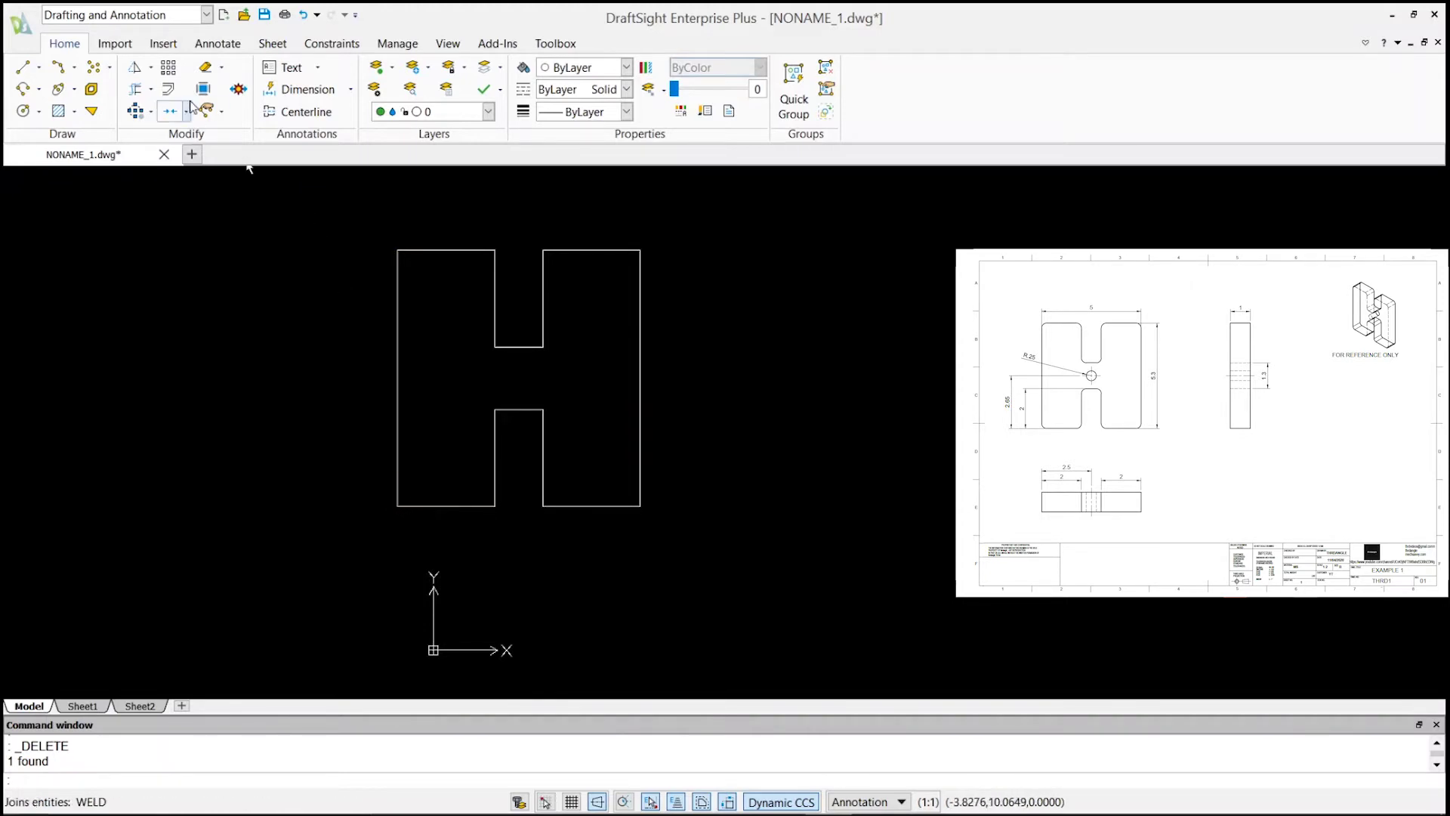
Fillet the top outer corner of the H's left leg with a 0.25 radius.
click(151, 90)
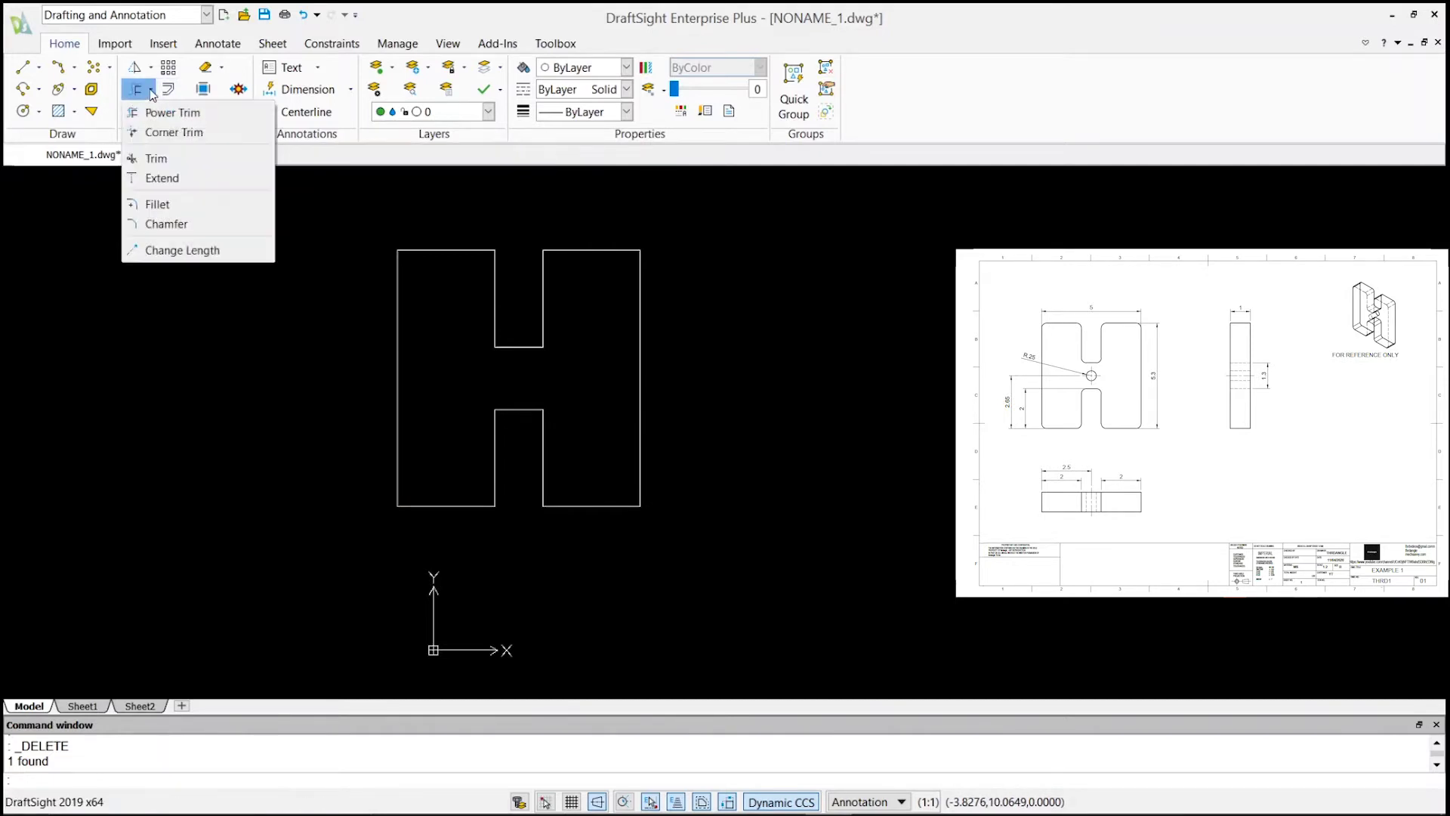
click(161, 213)
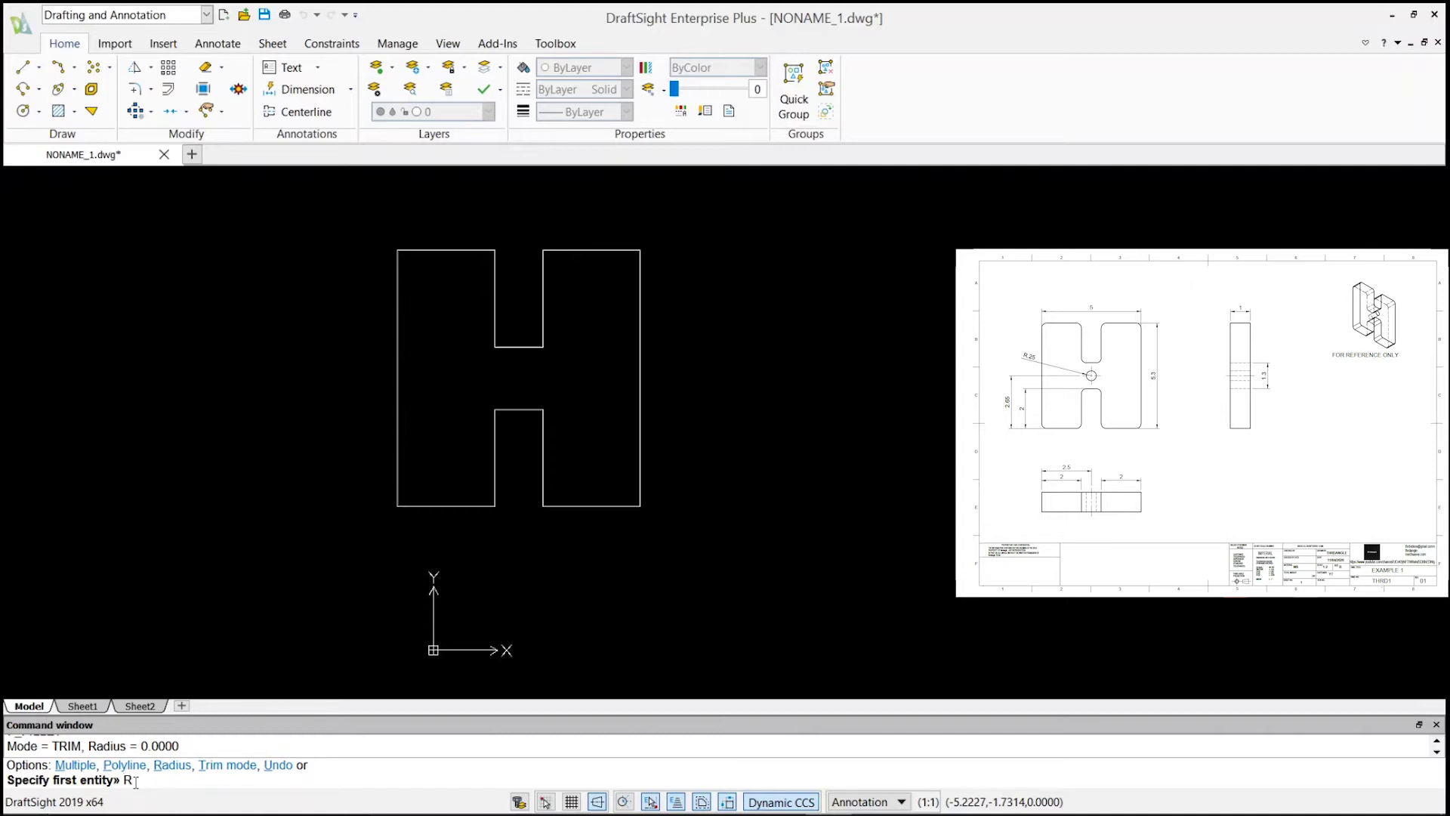
key(Return)
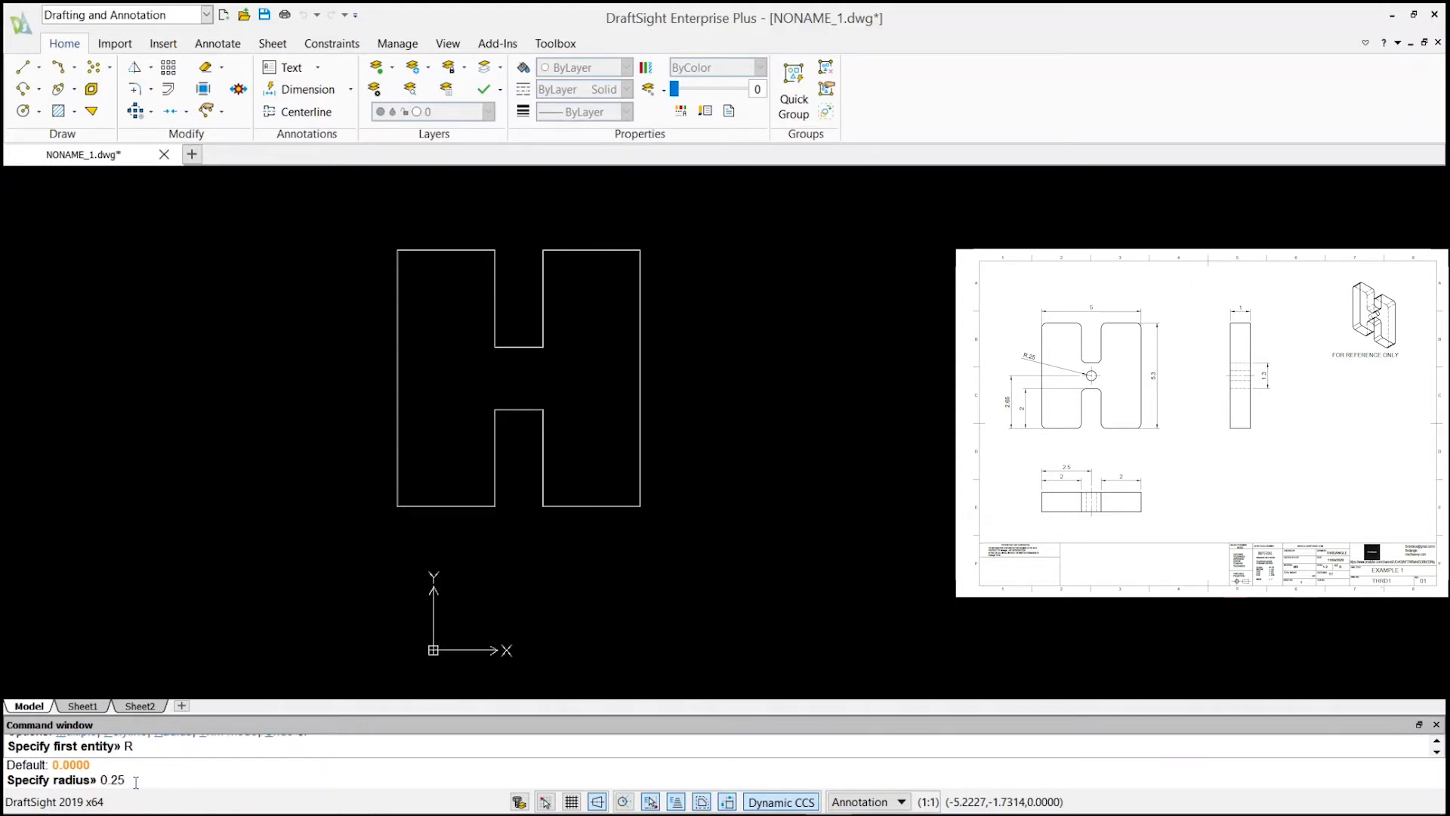
key(Return)
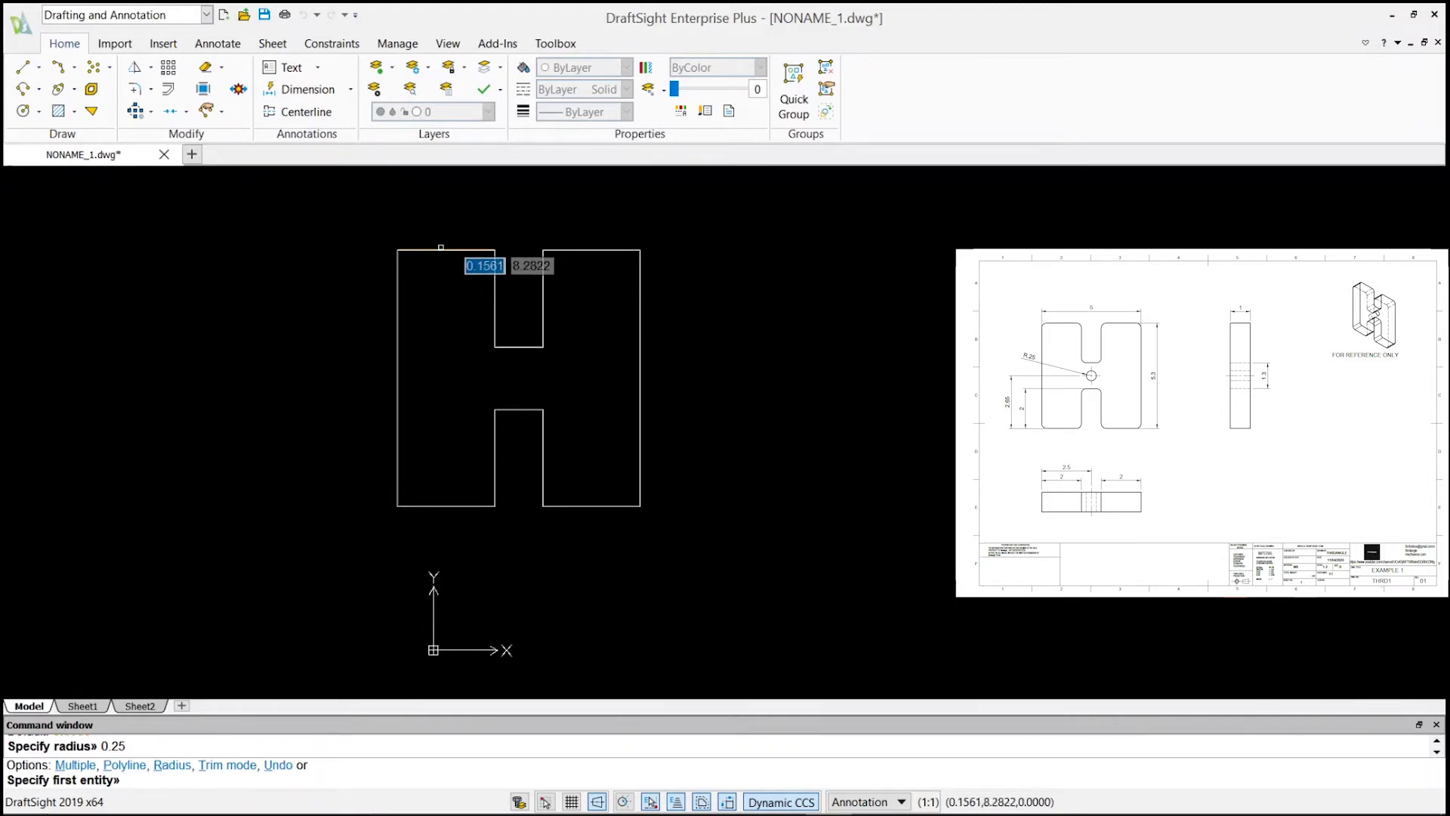
click(441, 251)
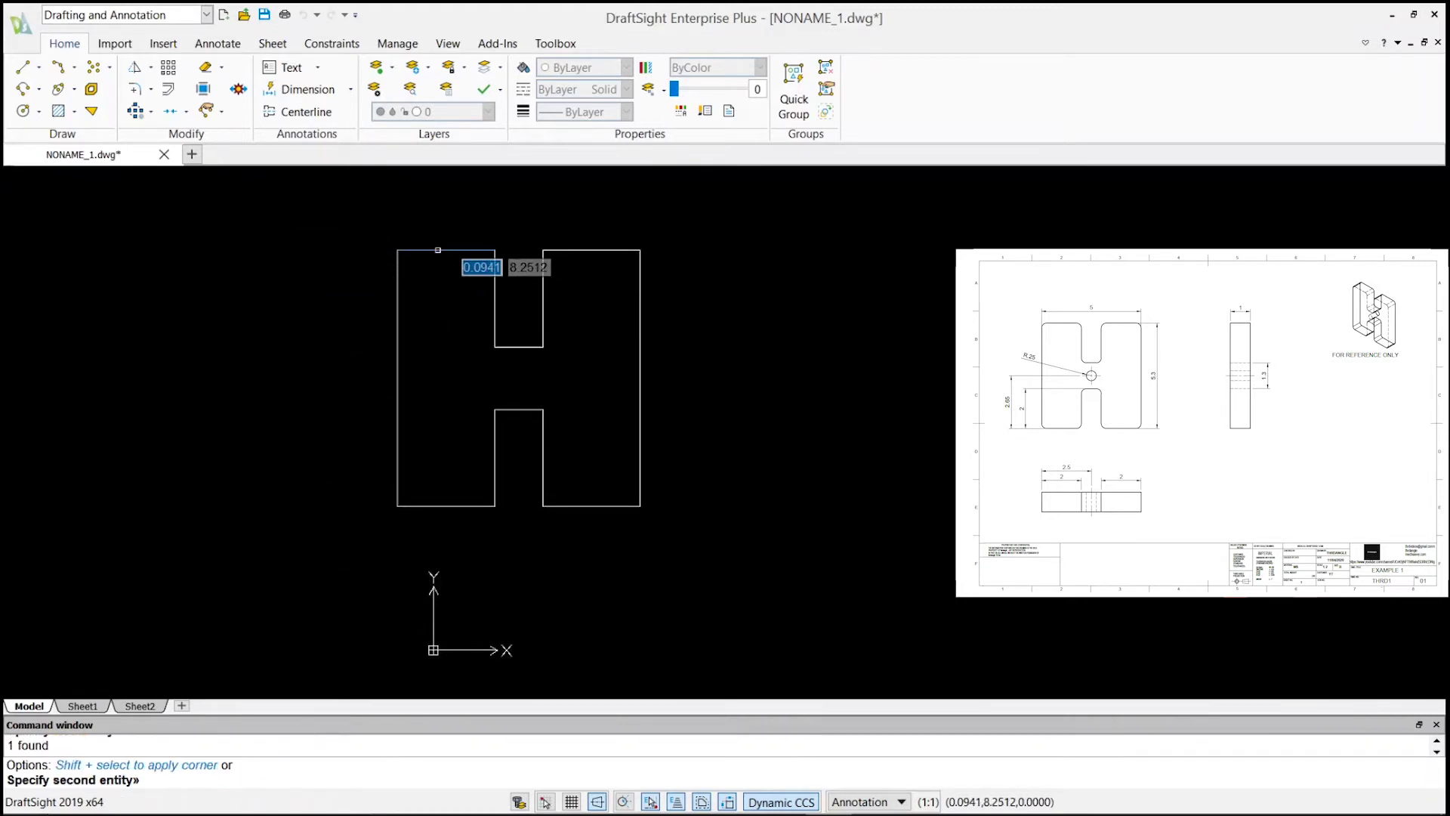
click(394, 284)
click(394, 285)
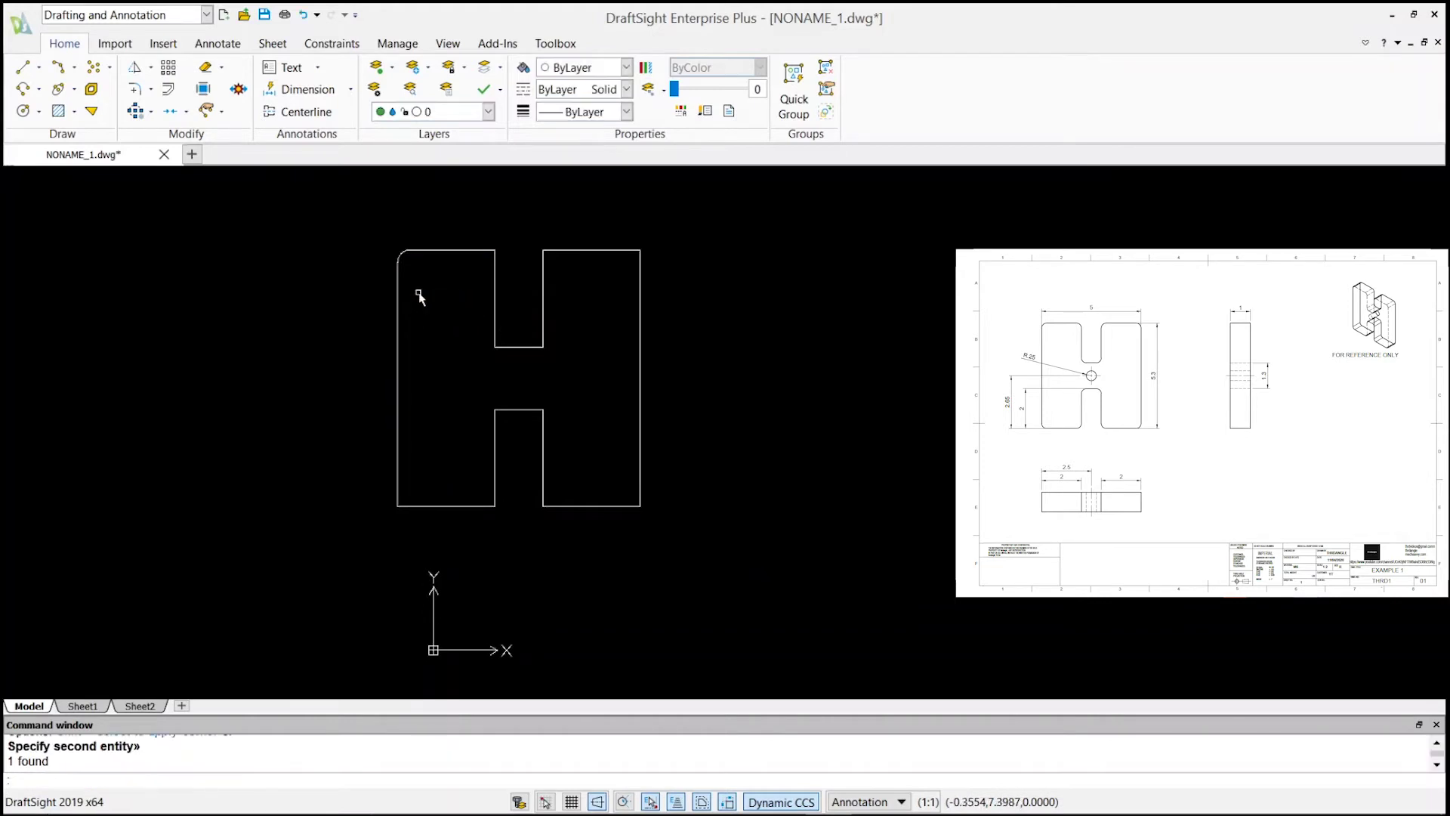
Fillet both bottom corners of the H's left leg with the same 0.25 radius.
key(Return)
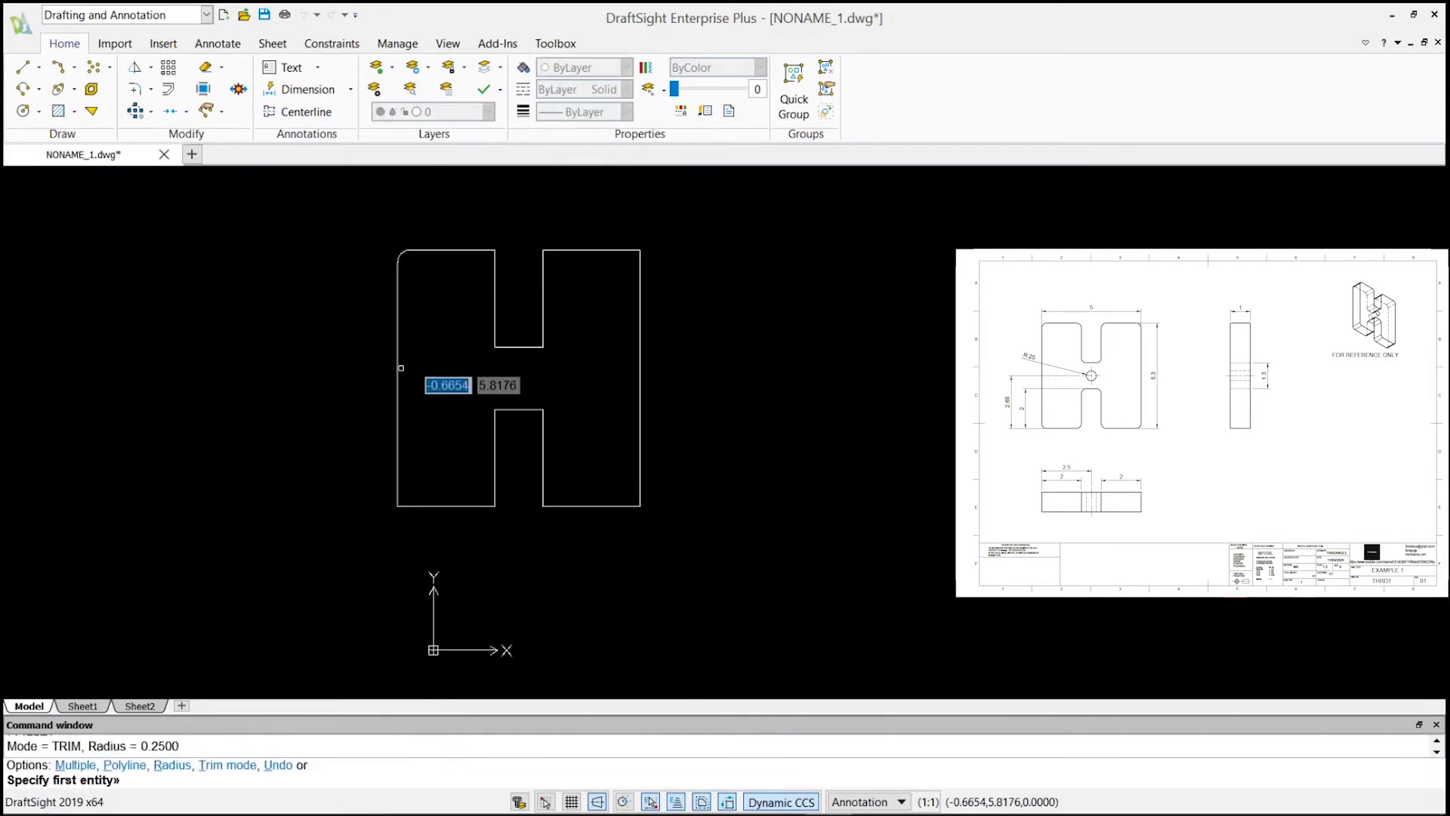
click(398, 376)
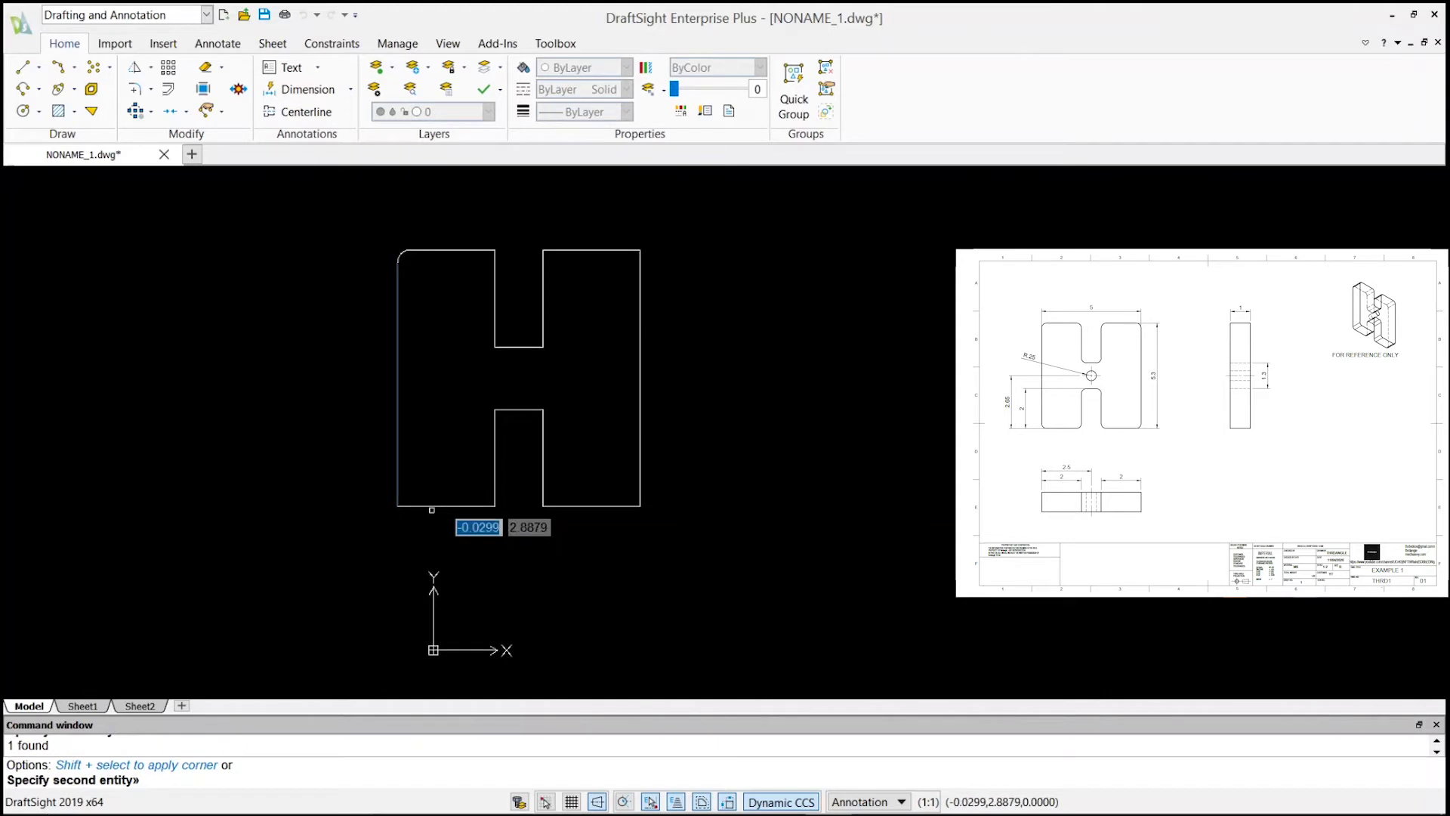
click(430, 507)
key(Return)
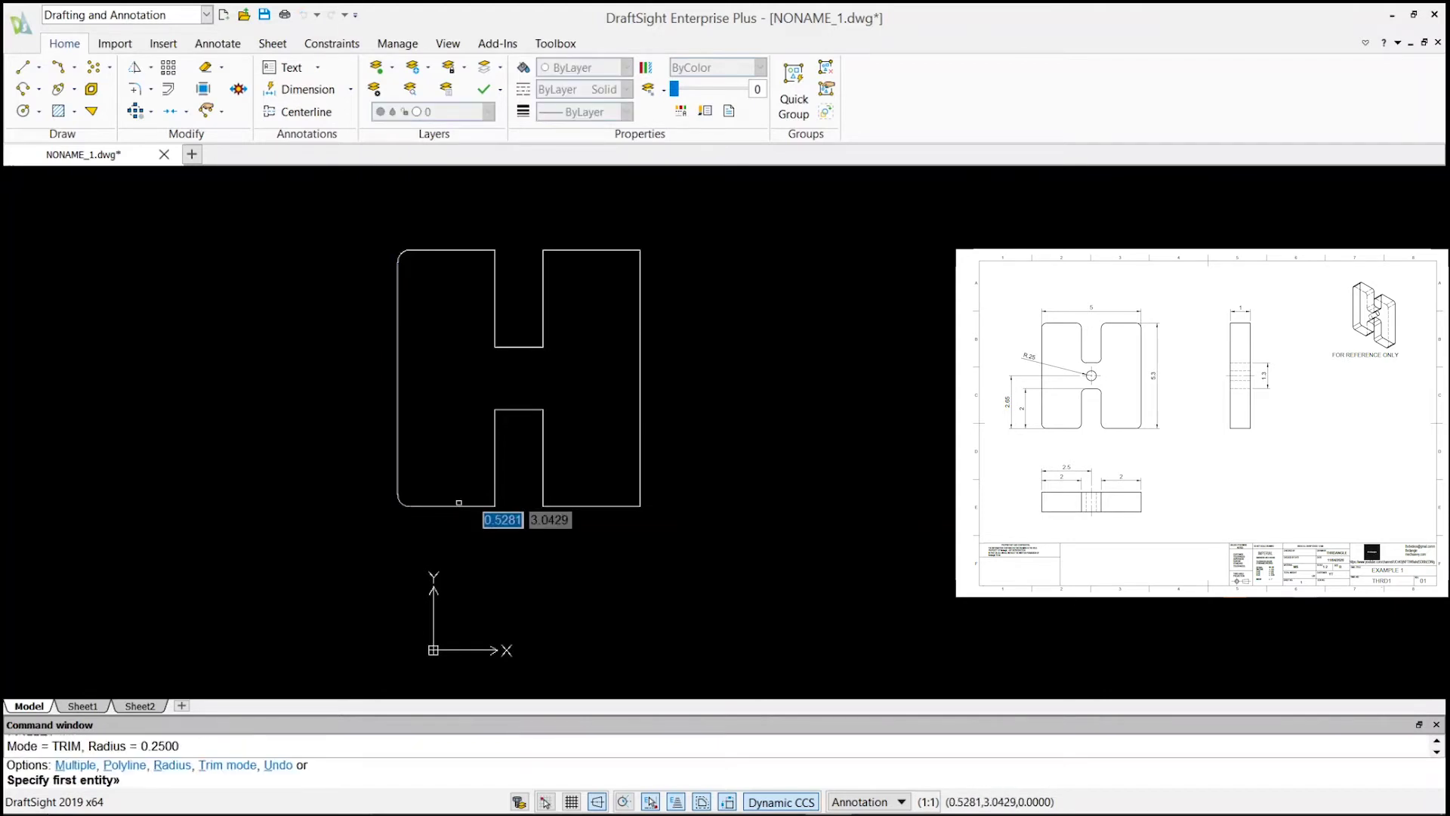
click(453, 507)
click(494, 458)
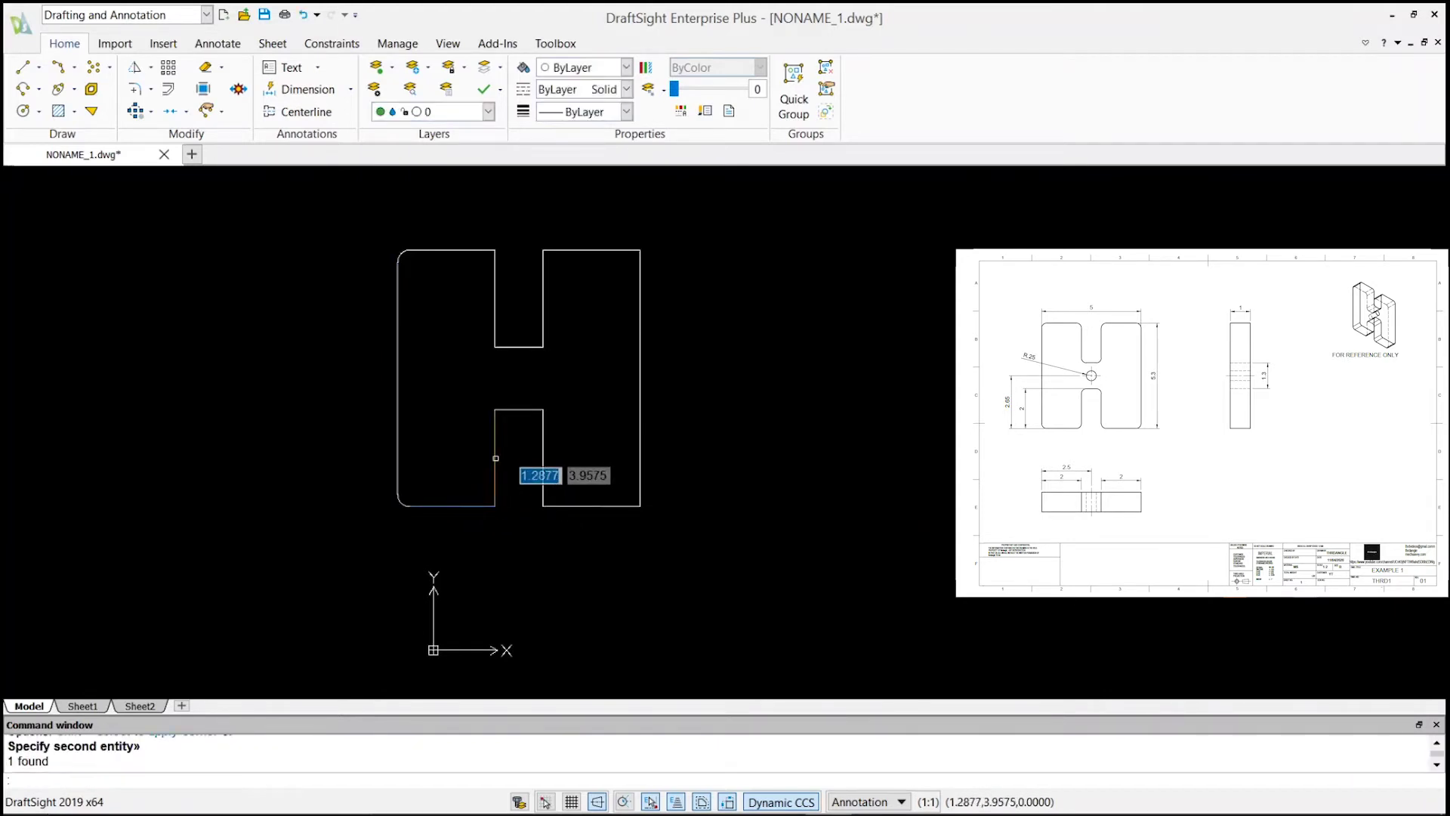
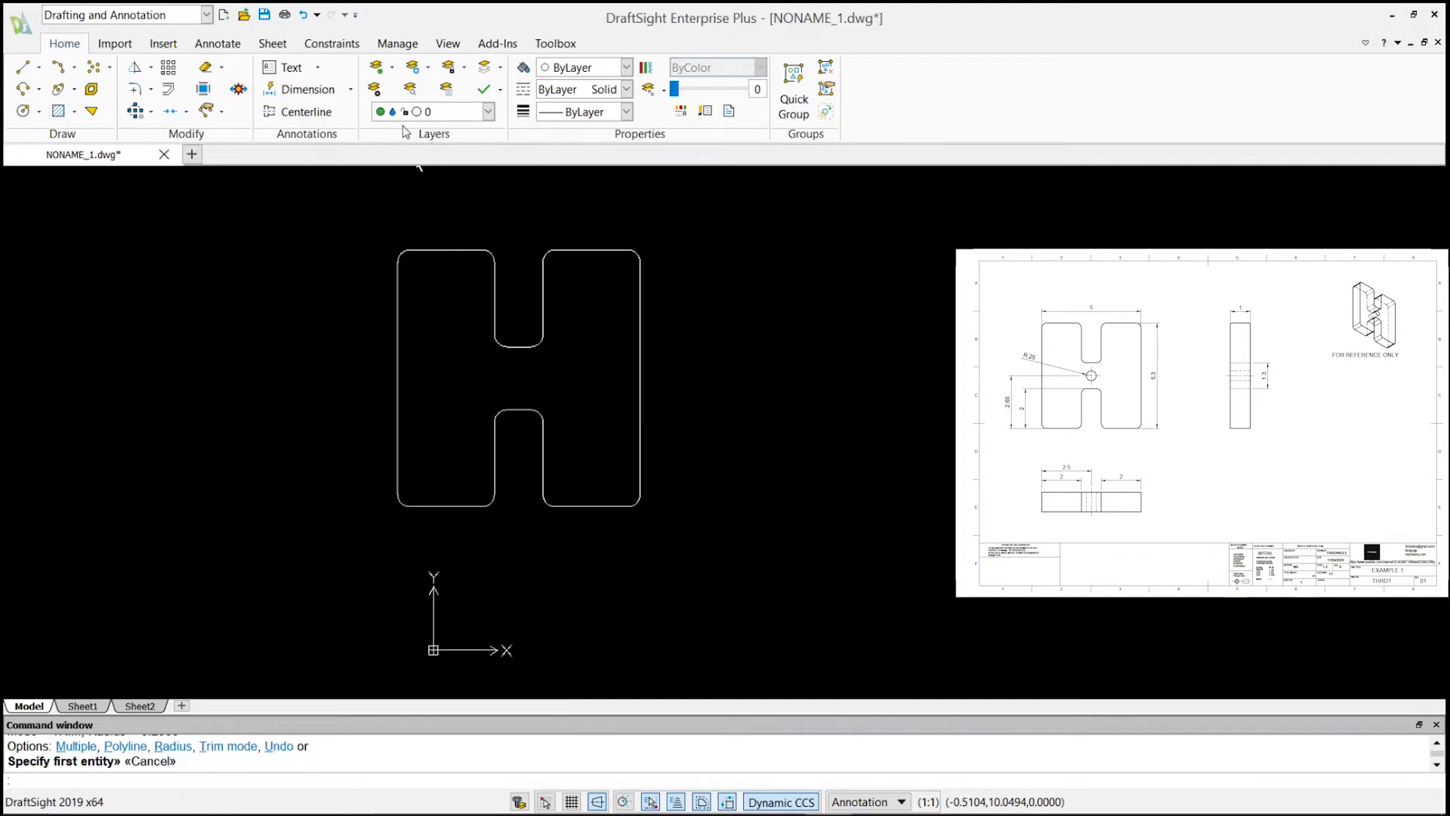
Create a new layer named DIMENSION with red line color.
click(374, 89)
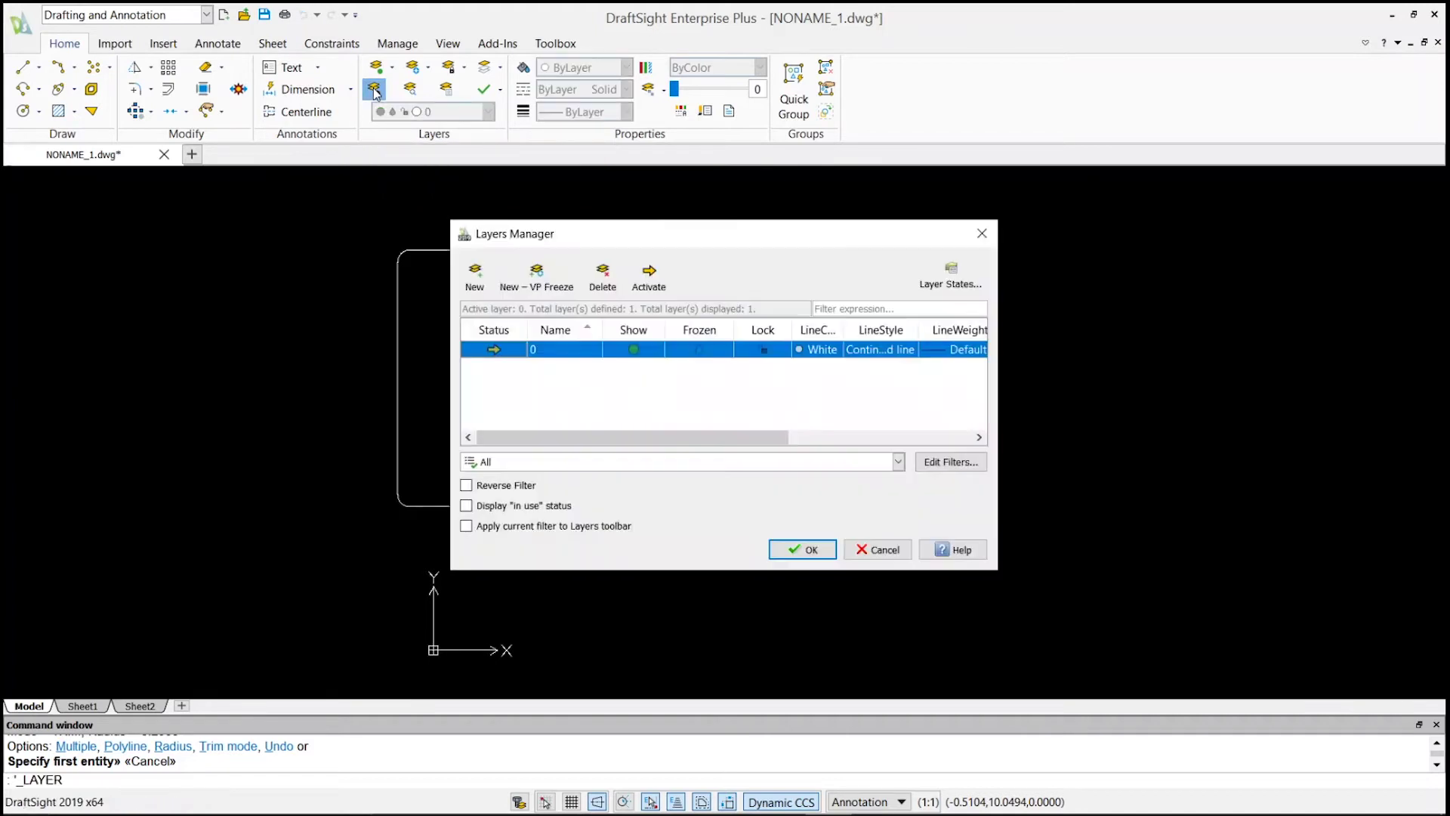
click(475, 278)
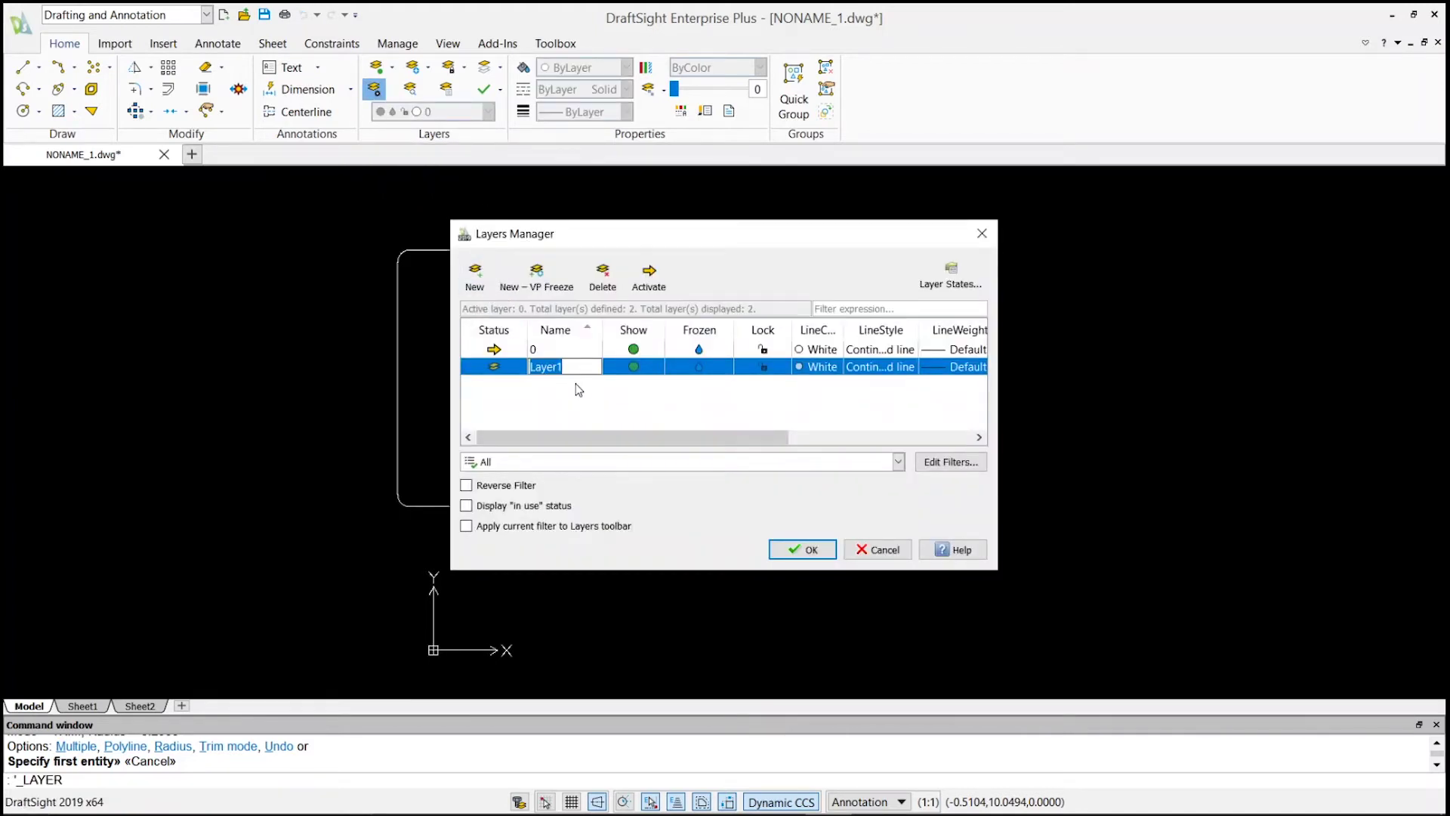
text(DIMENSION)
click(804, 367)
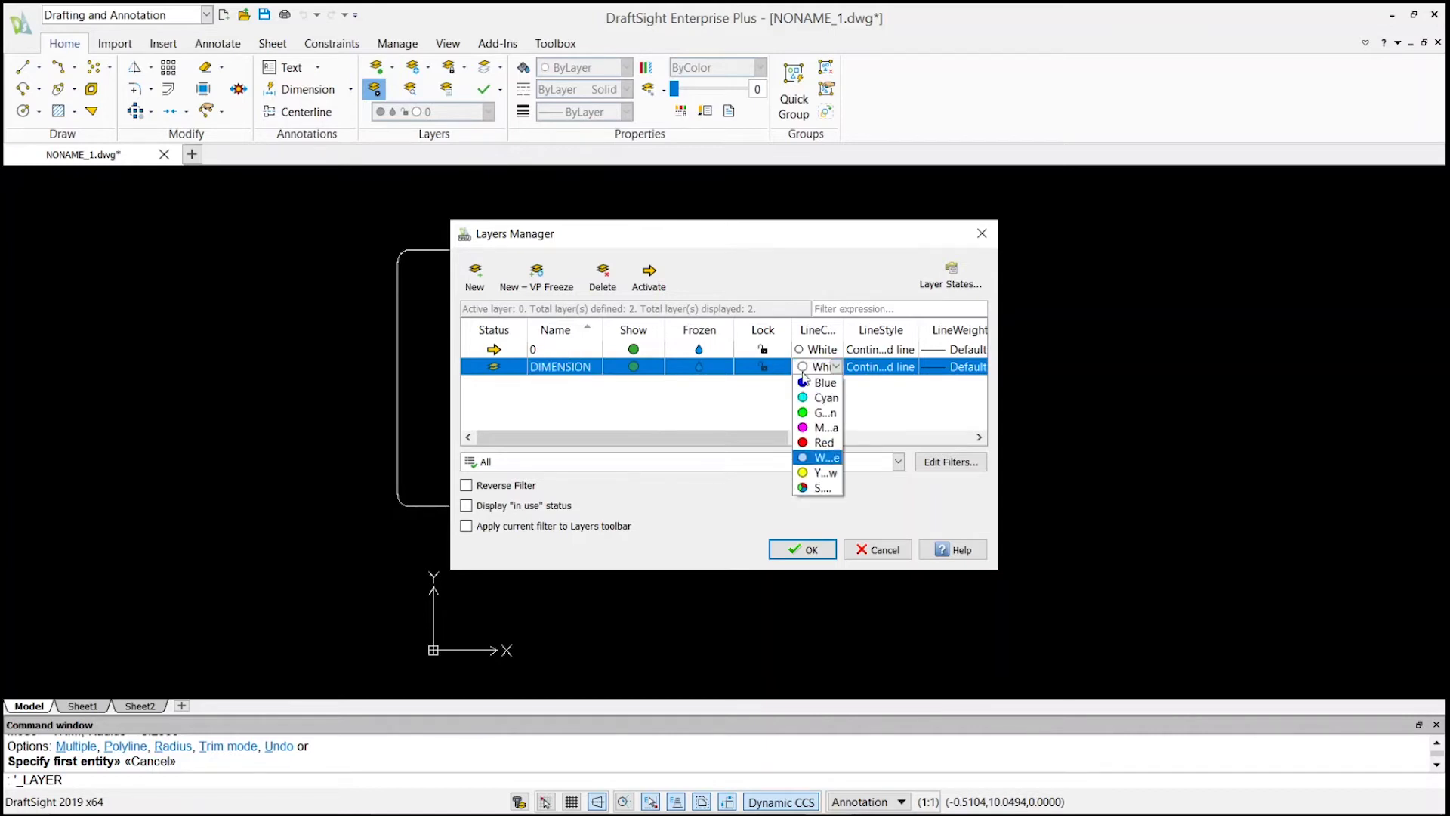
click(821, 444)
click(805, 549)
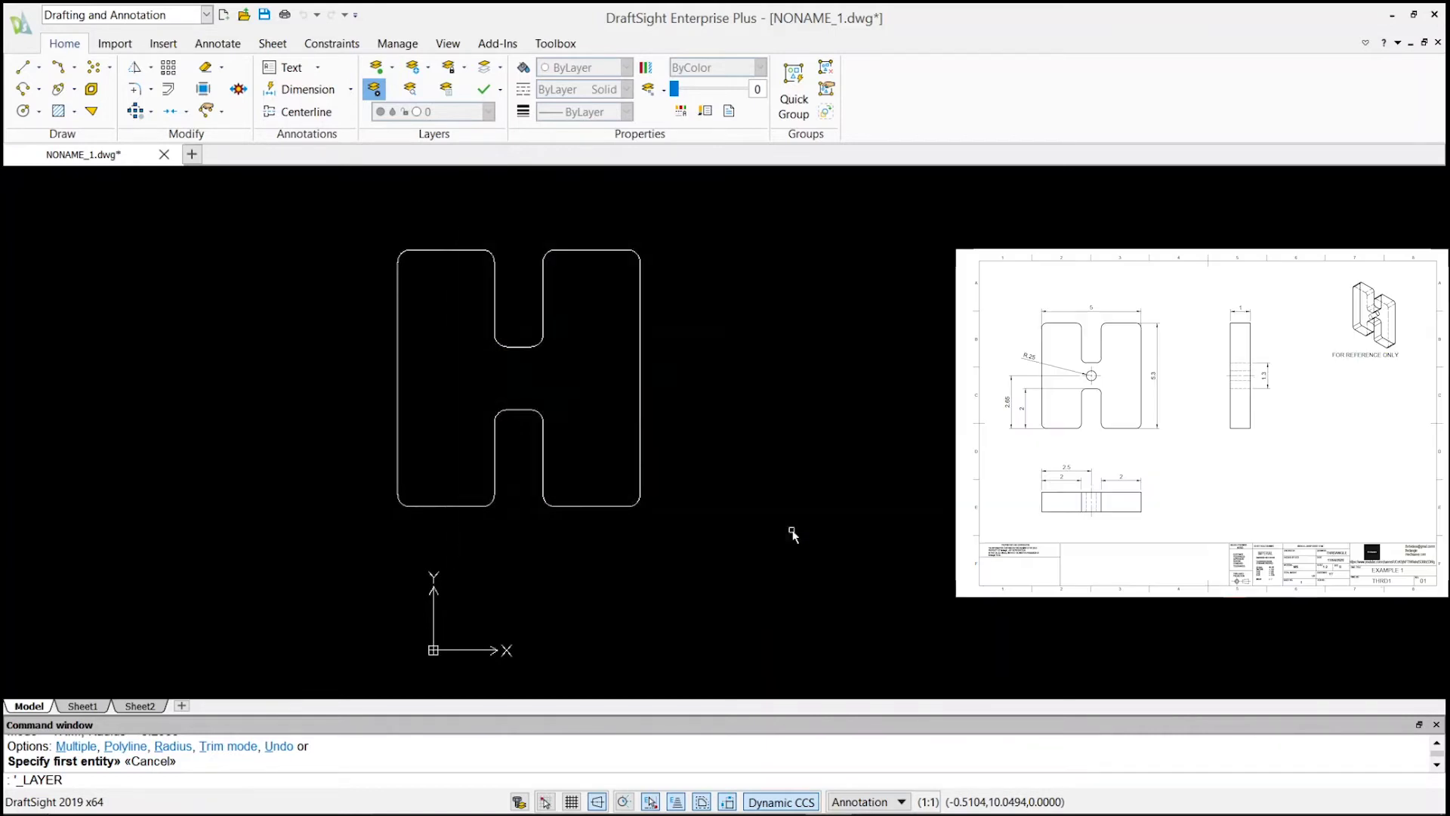
click(287, 90)
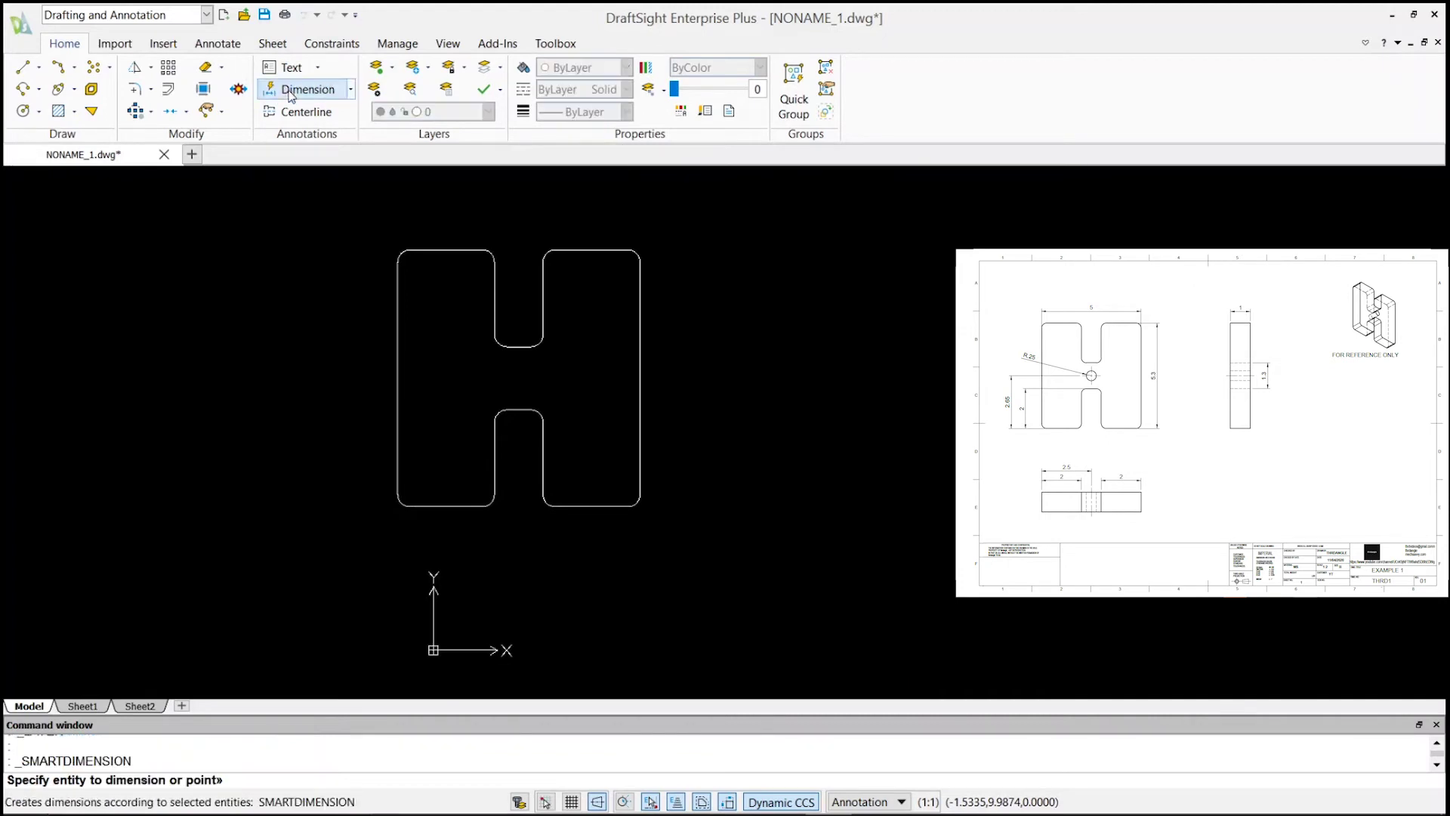
click(604, 250)
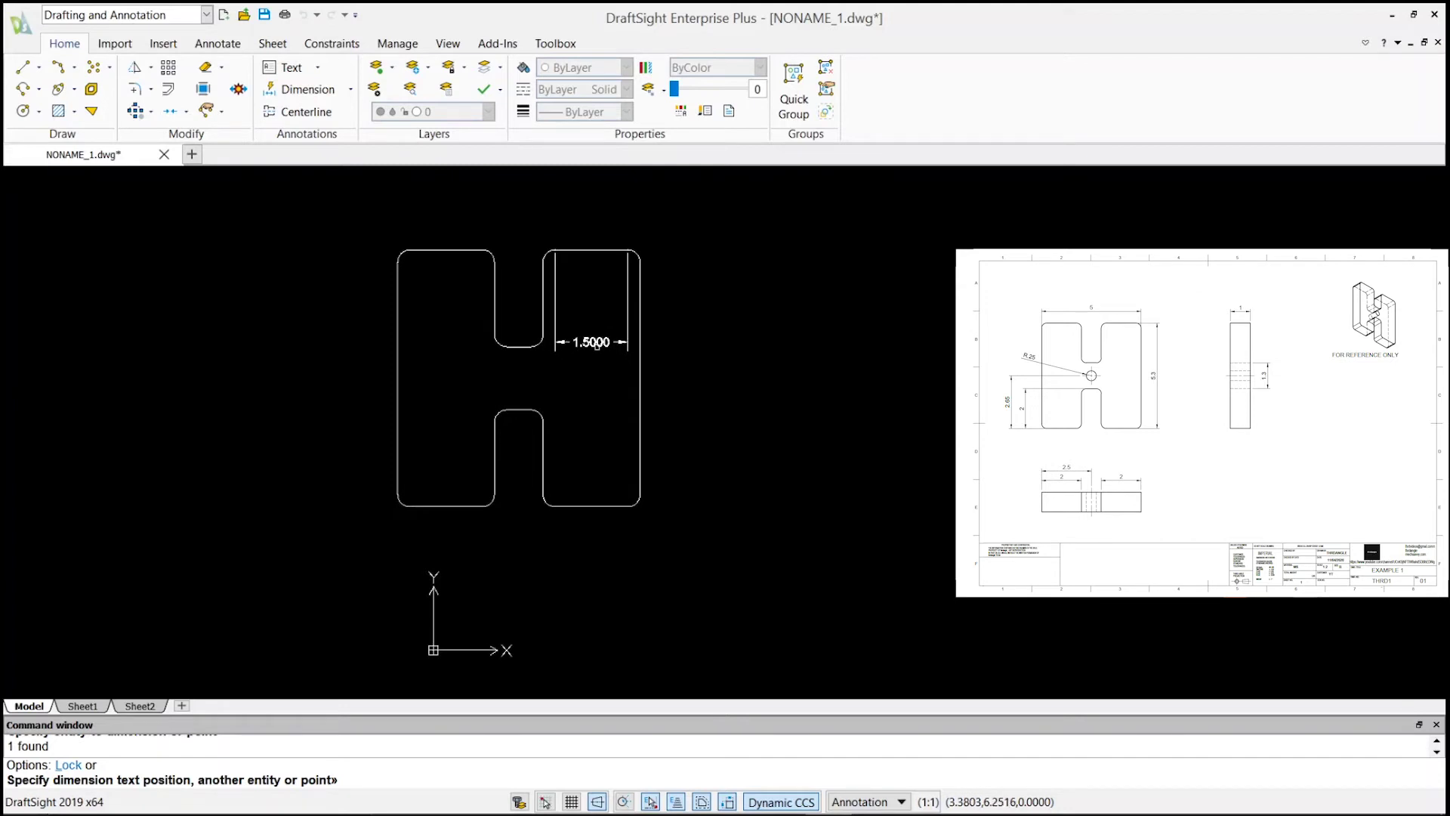
key(Escape)
key(Escape)
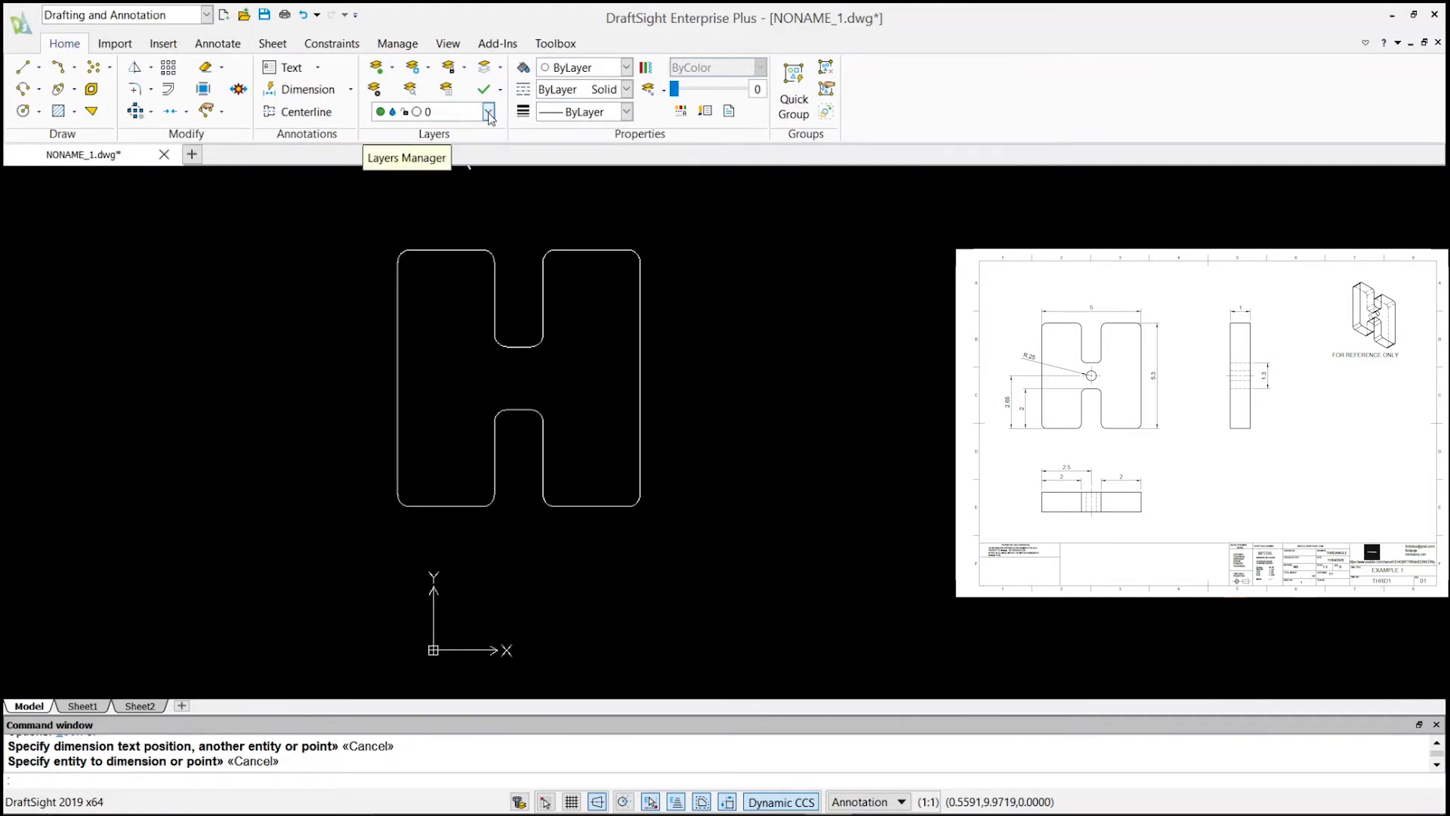
Make DIMENSION the active layer and dimension the H's overall height, placing the dimension outside its right leg.
click(489, 112)
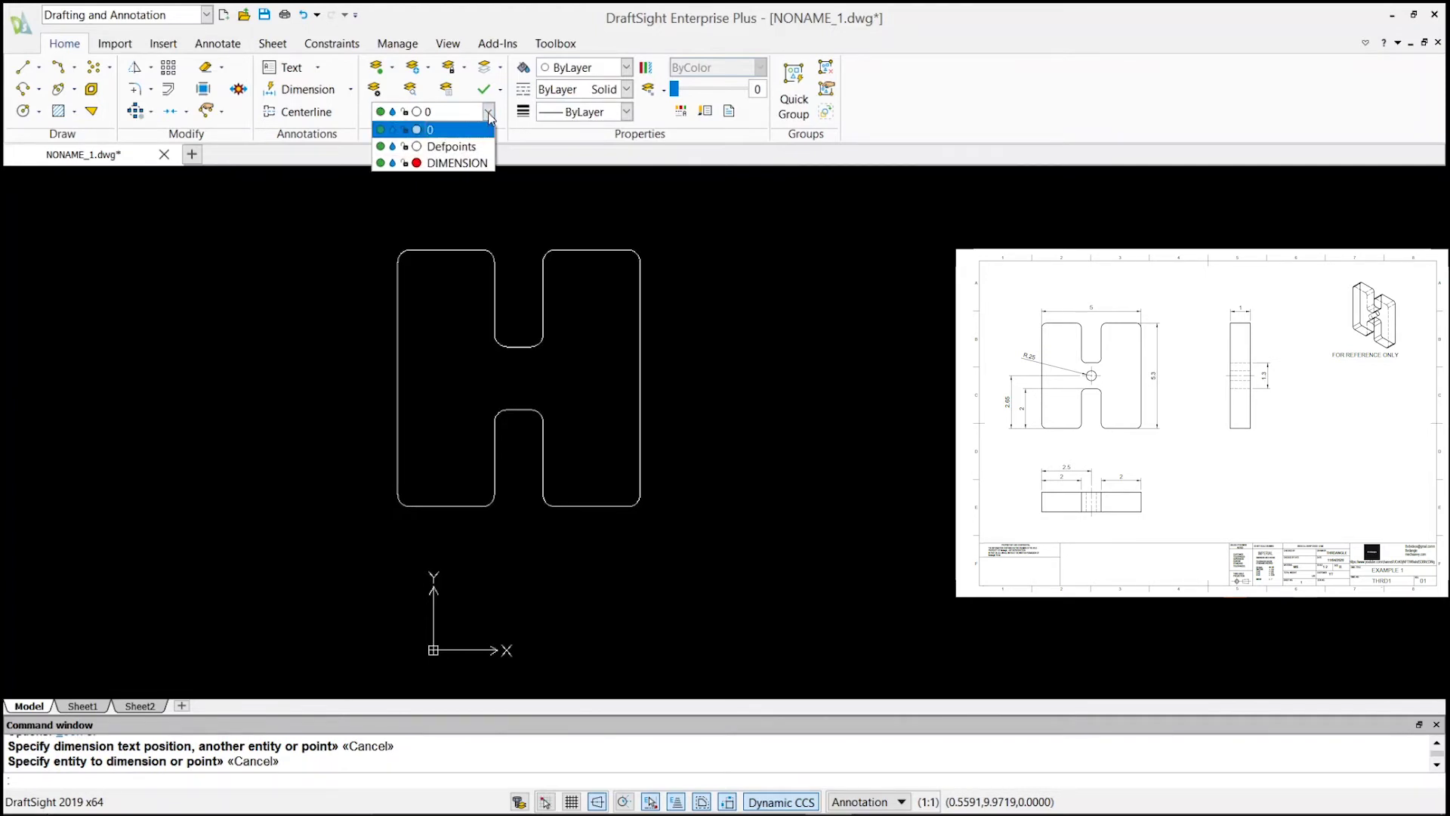
click(454, 165)
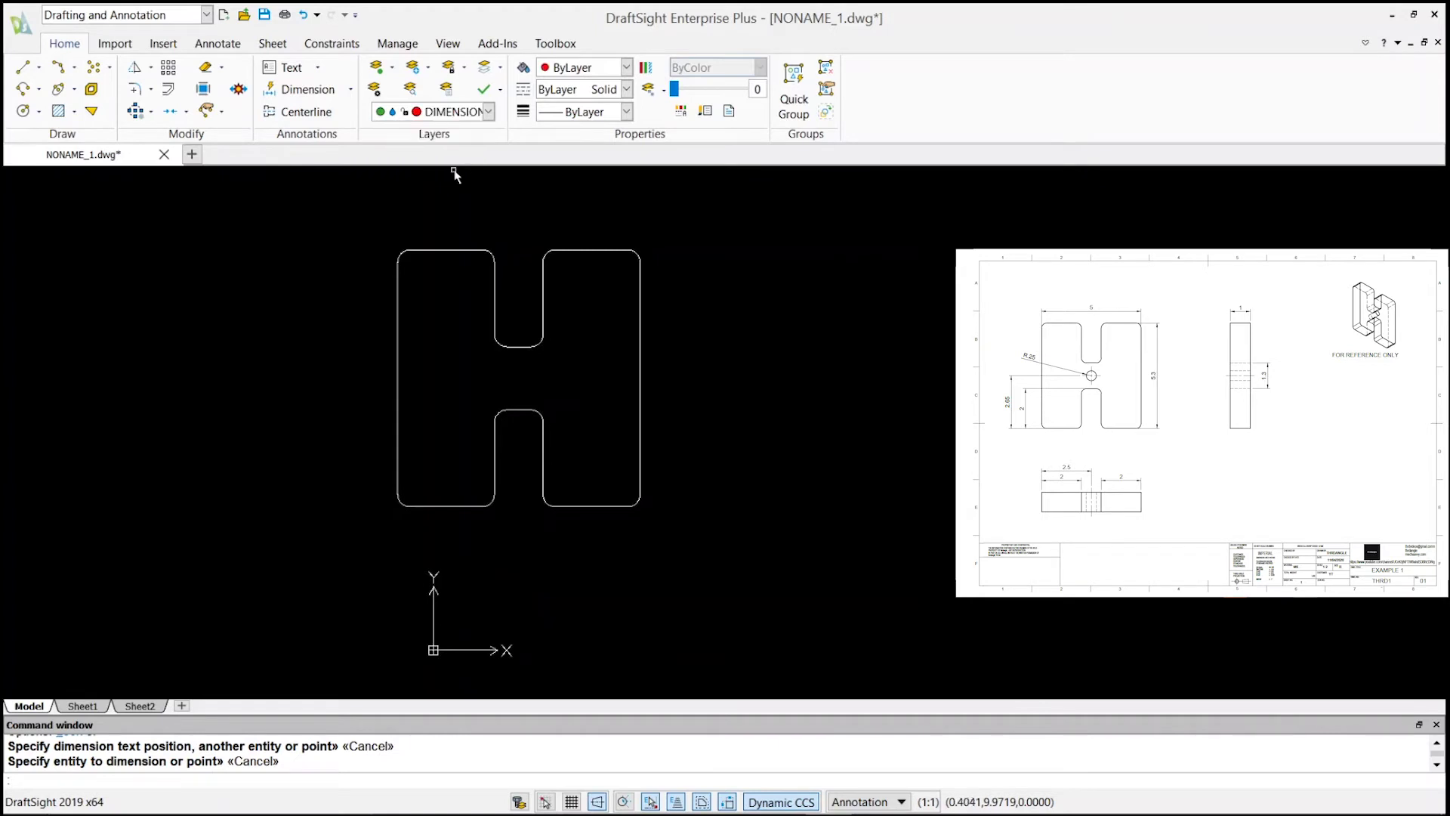
click(295, 94)
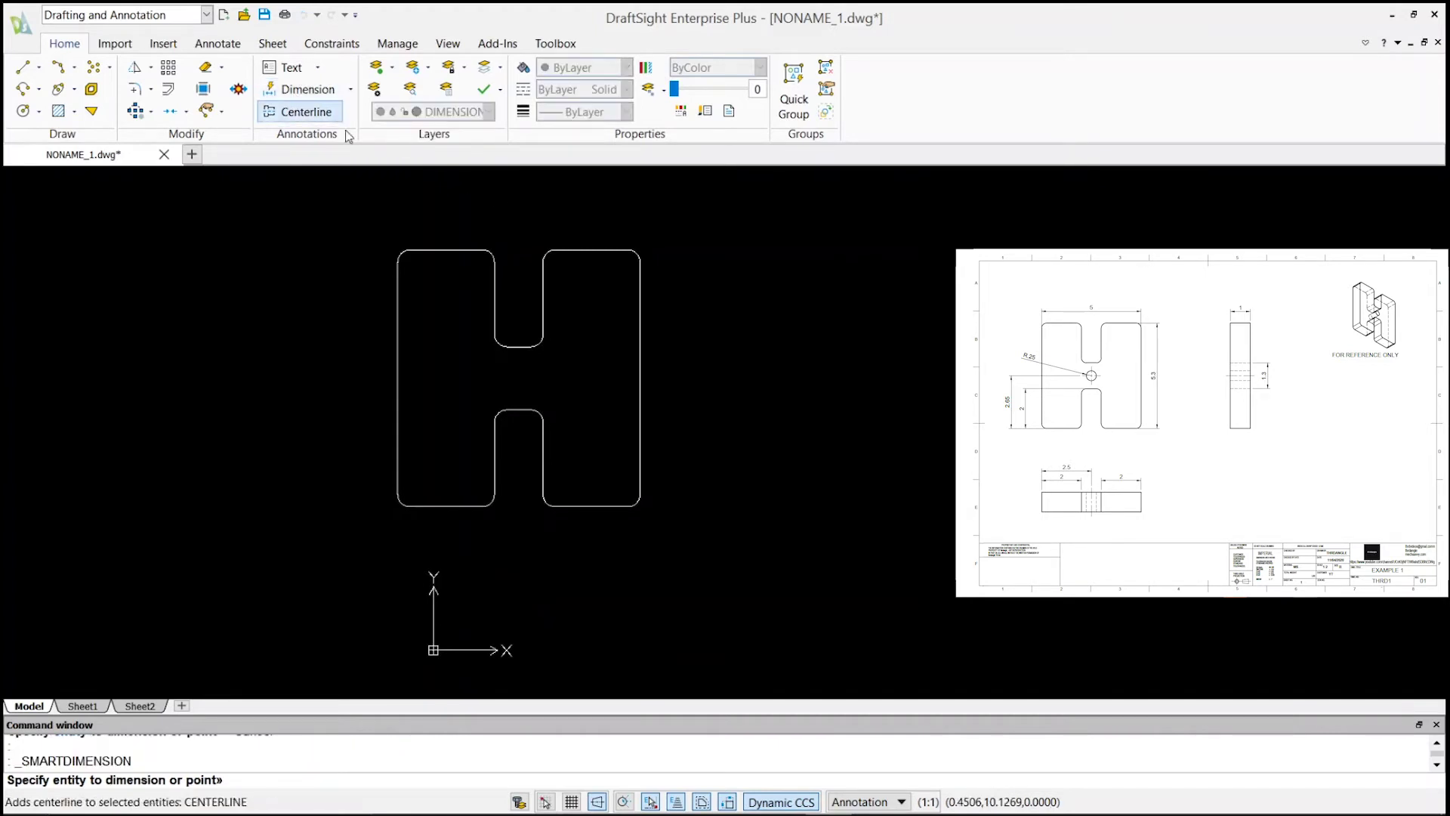
click(606, 249)
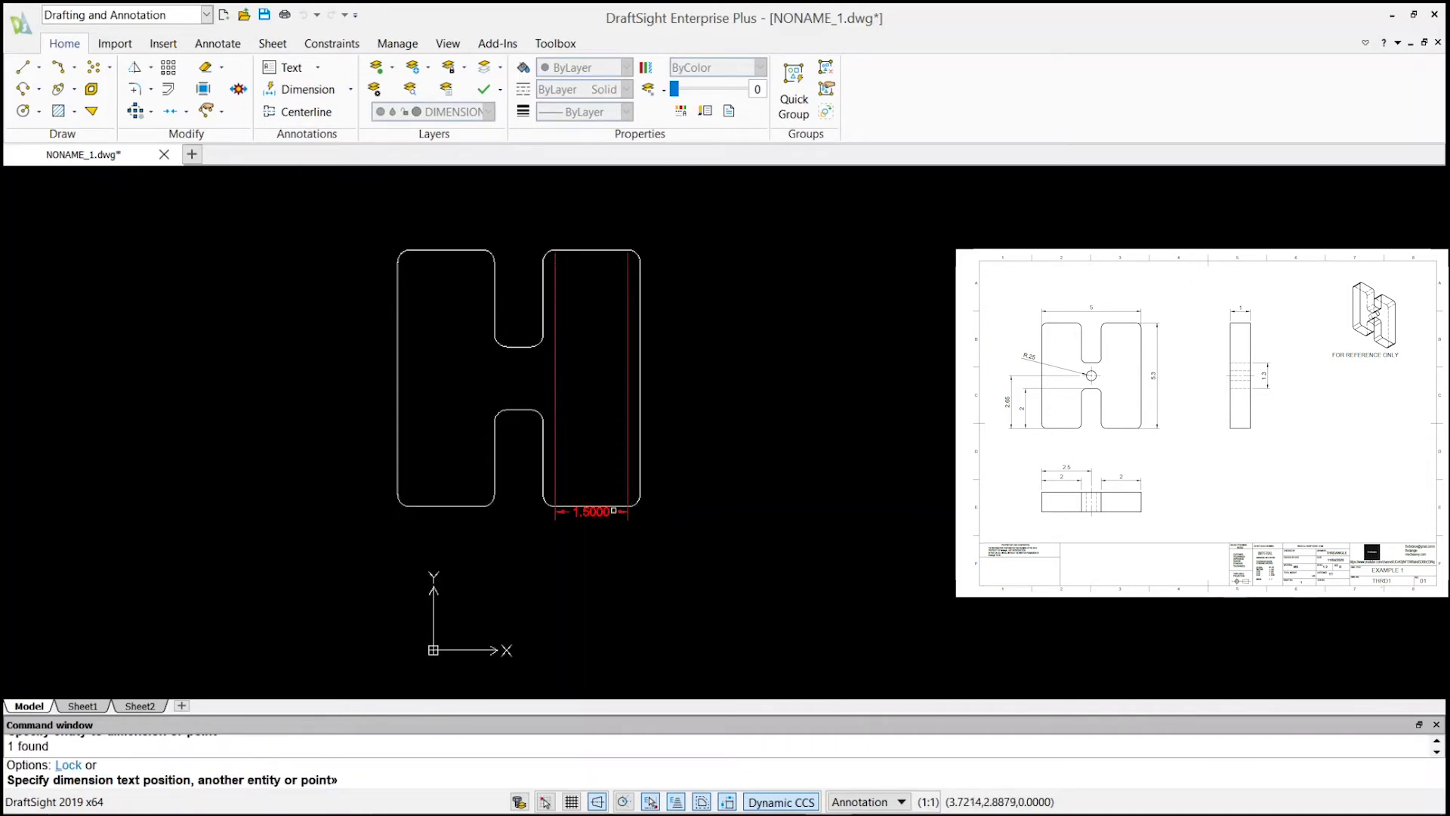
click(638, 505)
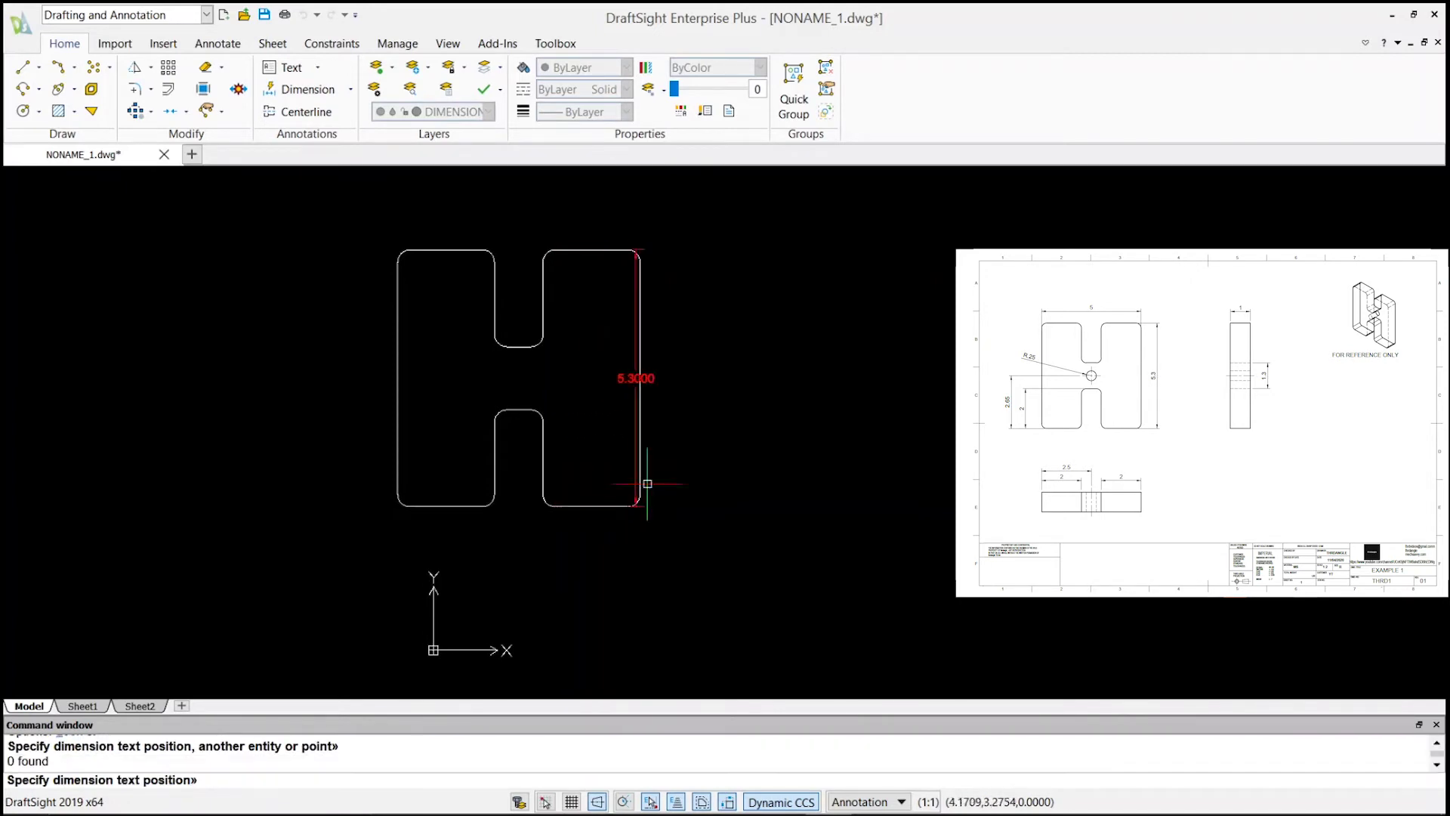
click(698, 420)
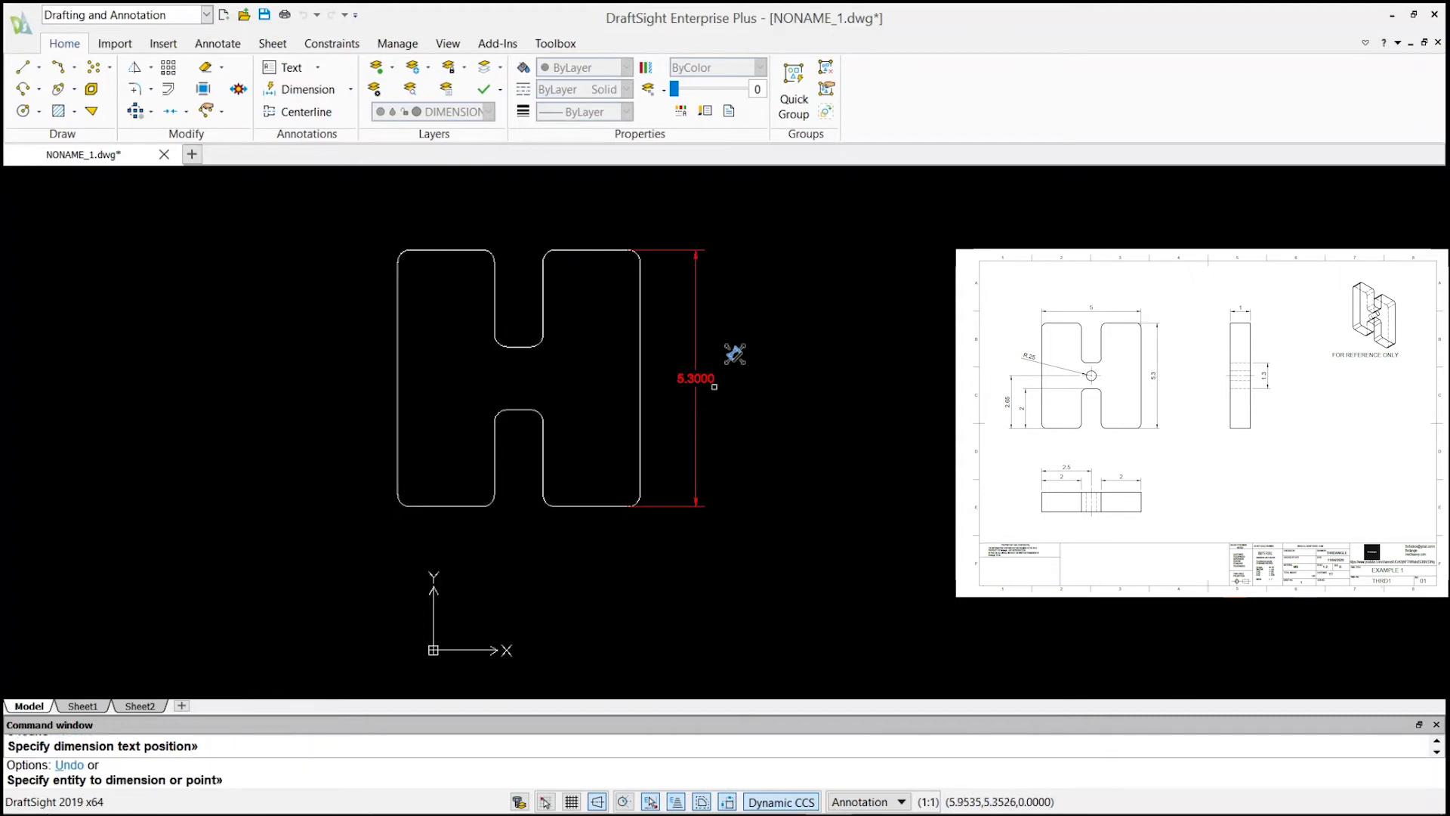
Dimension the H's overall width between its two outer vertical edges, placing the dimension above the profile.
scroll(735, 354, up, 1)
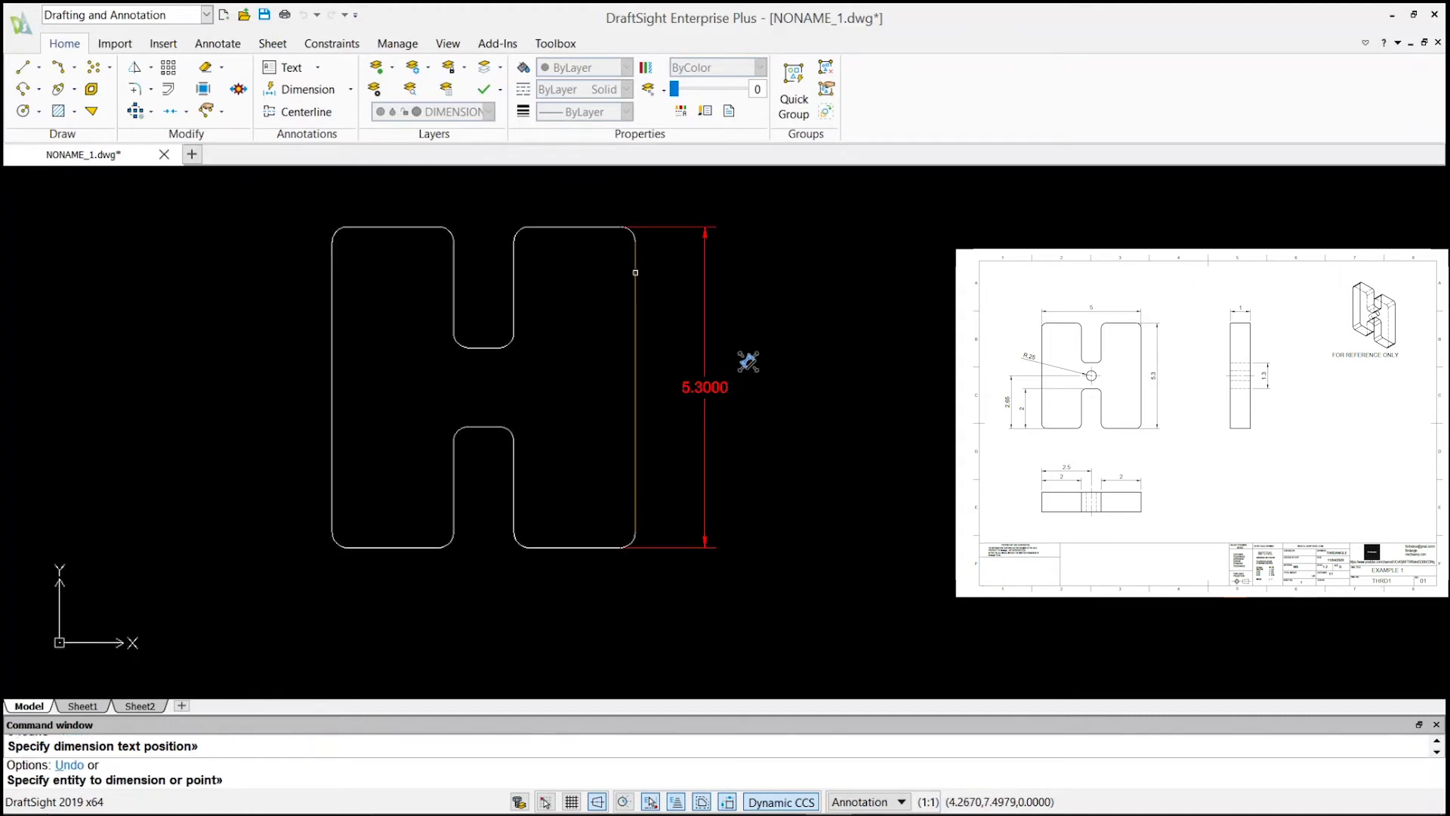
click(643, 284)
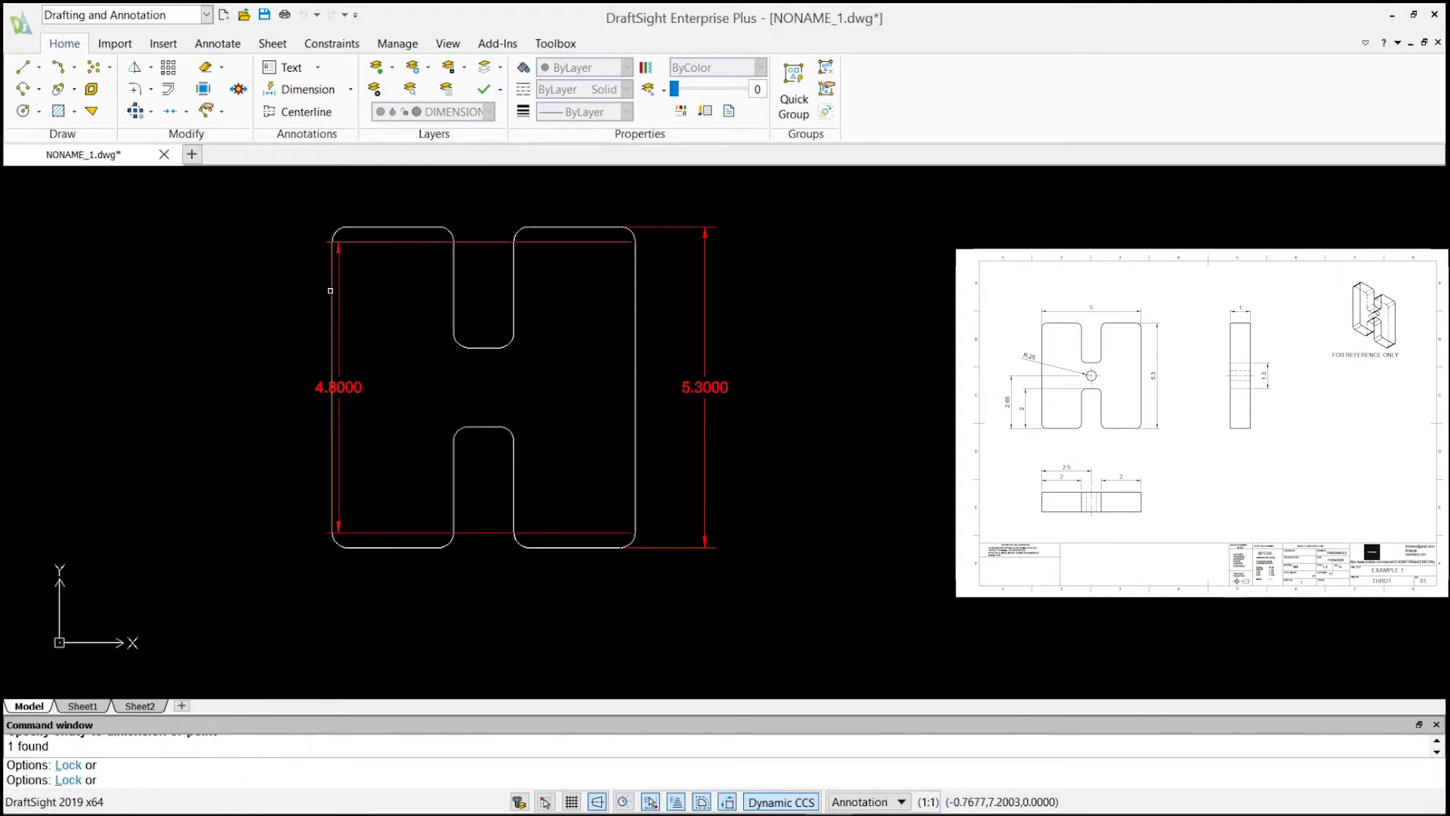
click(333, 290)
click(367, 195)
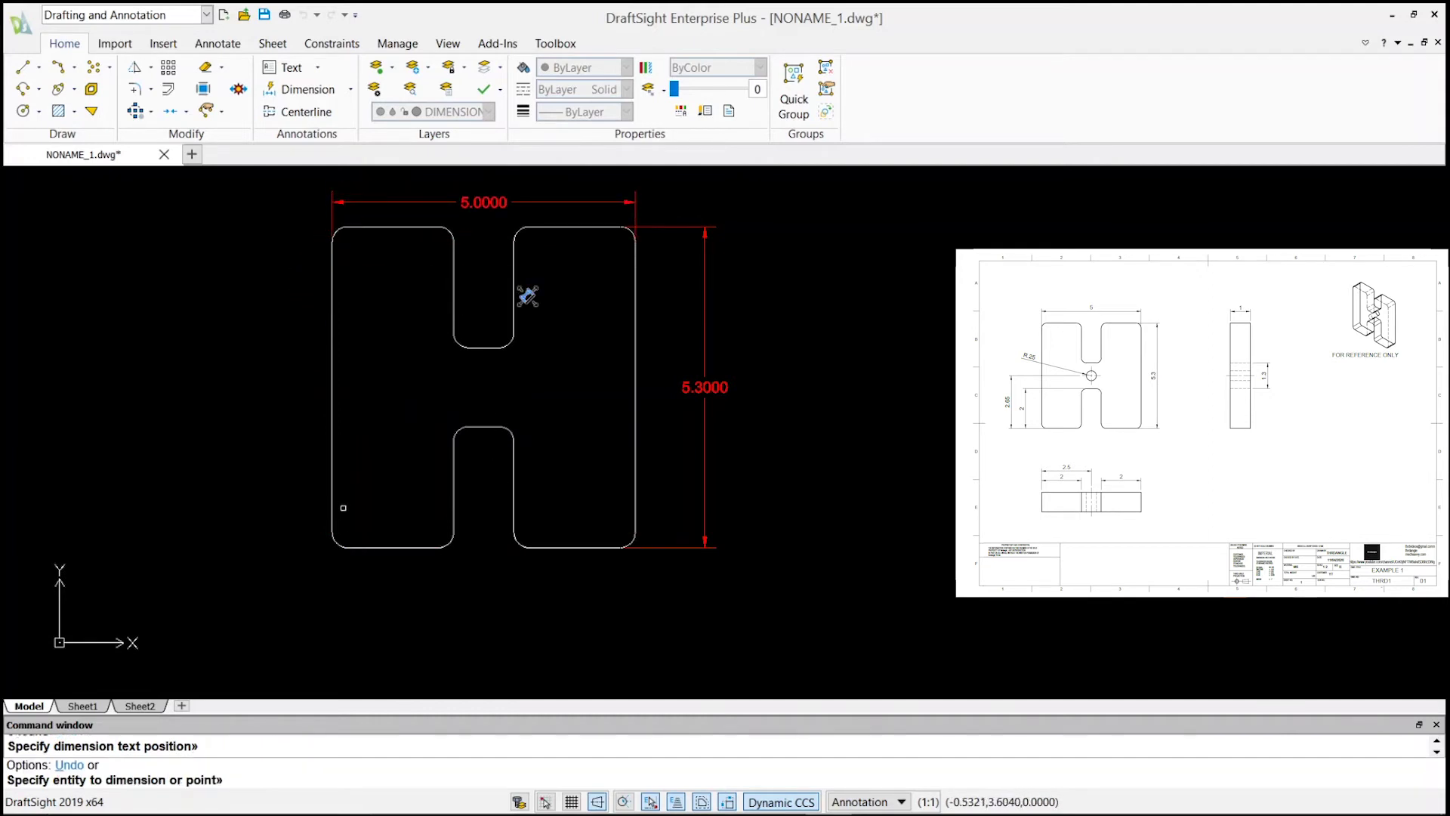
Dimension the left leg's width between its outer and inner vertical edges, placing the dimension below the H.
click(333, 493)
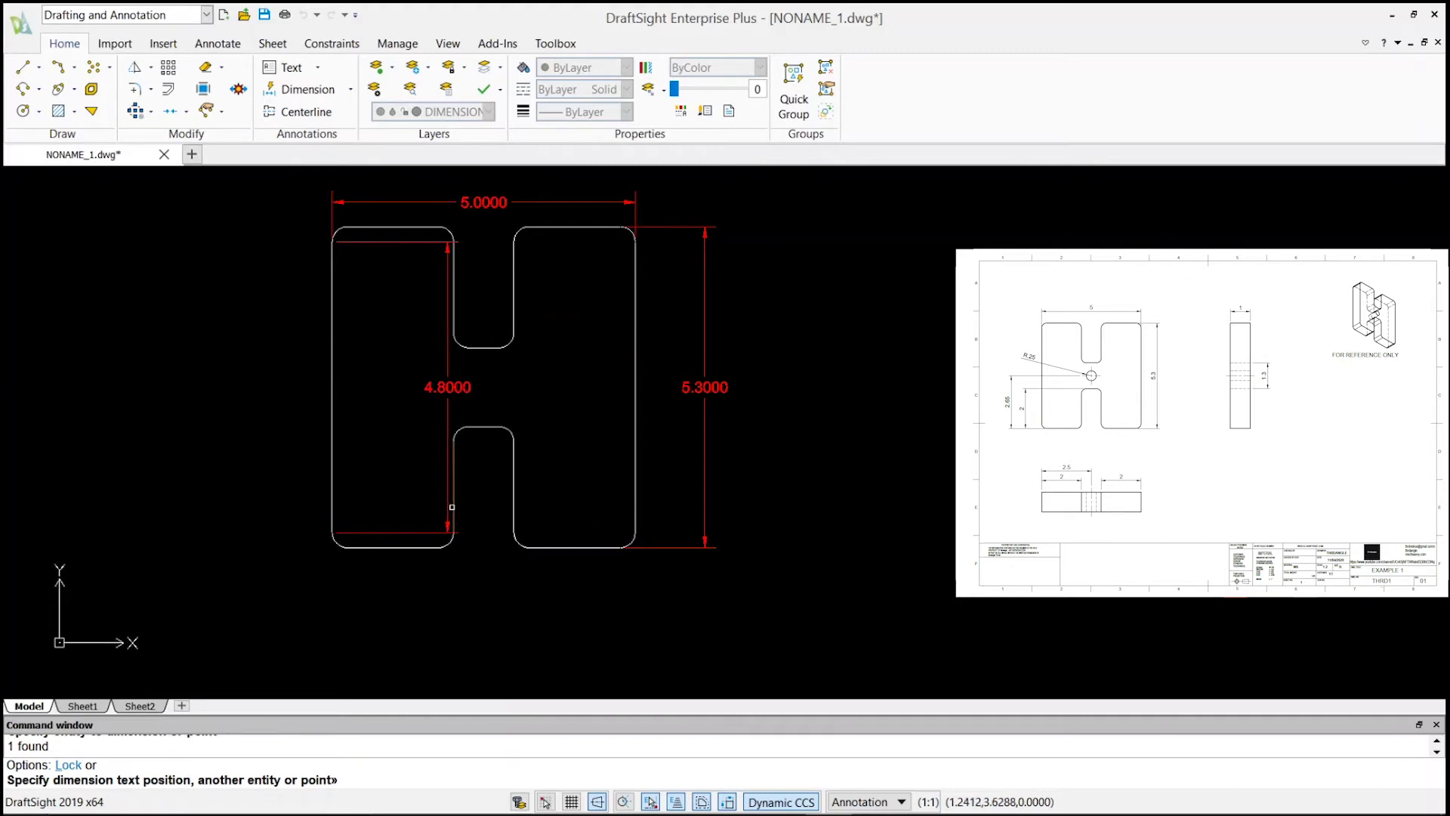
click(452, 507)
click(437, 599)
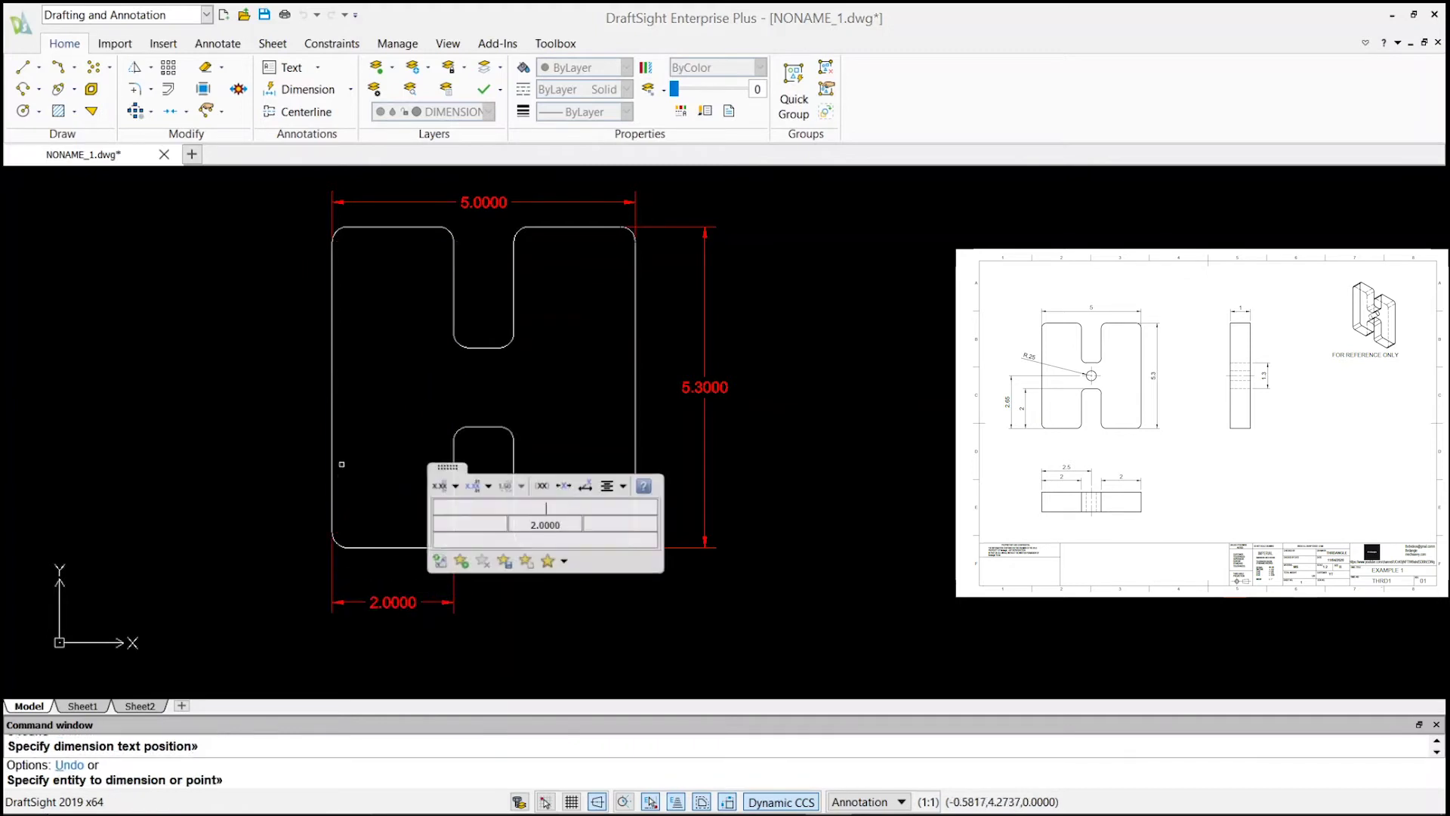
Dimension from the H's left outer edge to the midpoint of the crossbar's lower edge, placing it below the leg width dimension.
click(331, 454)
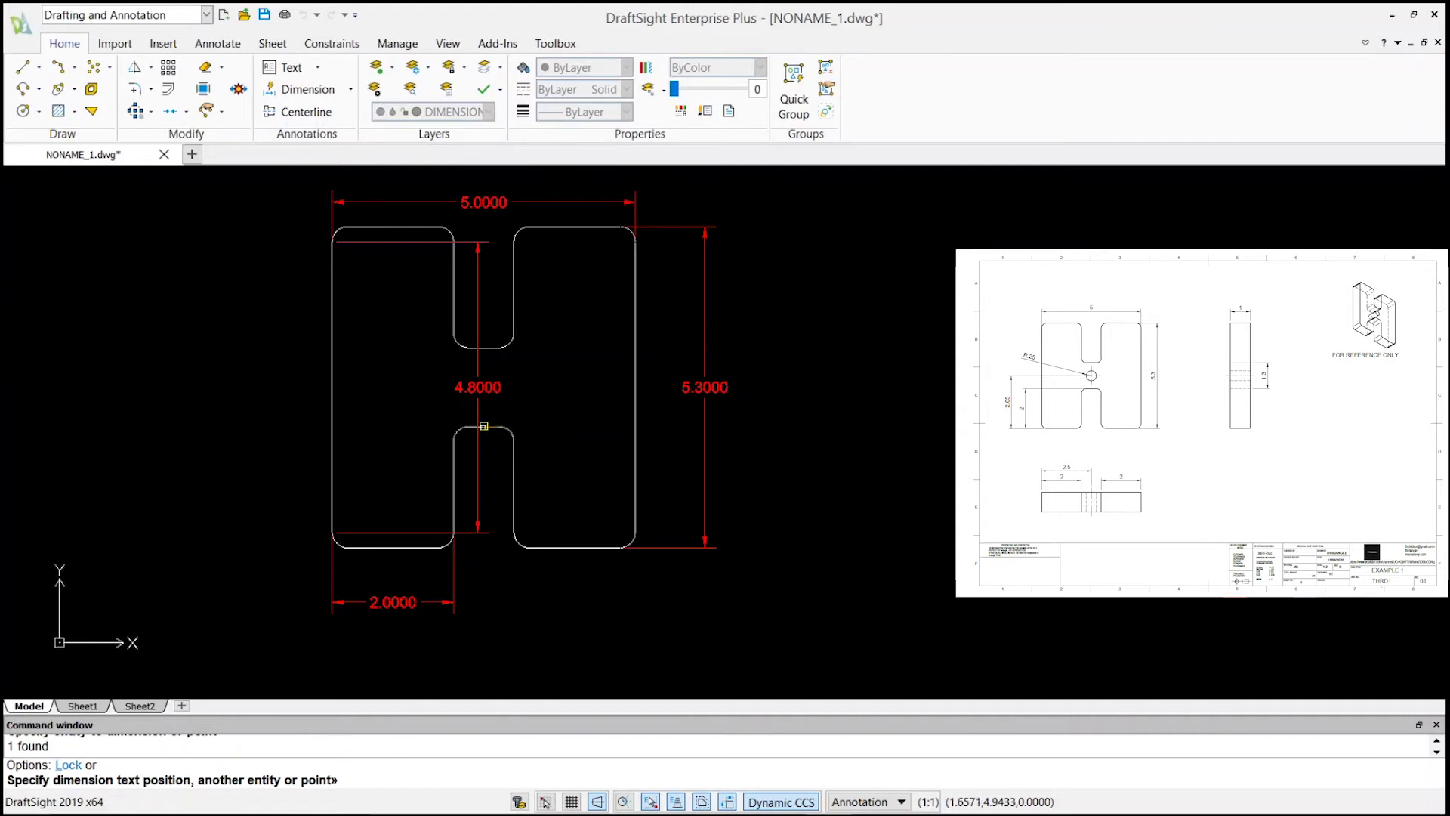
click(484, 426)
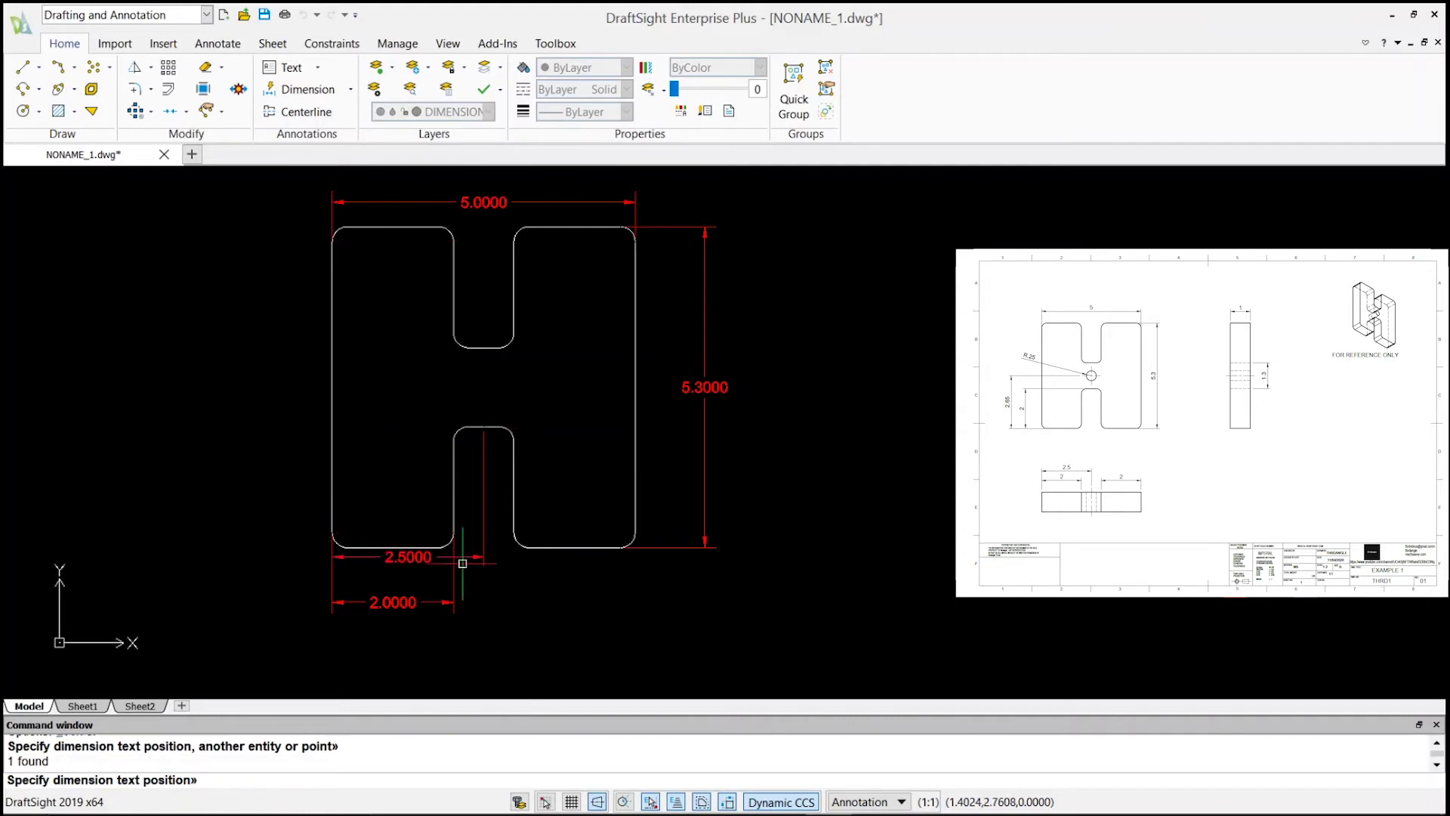
click(456, 641)
key(Escape)
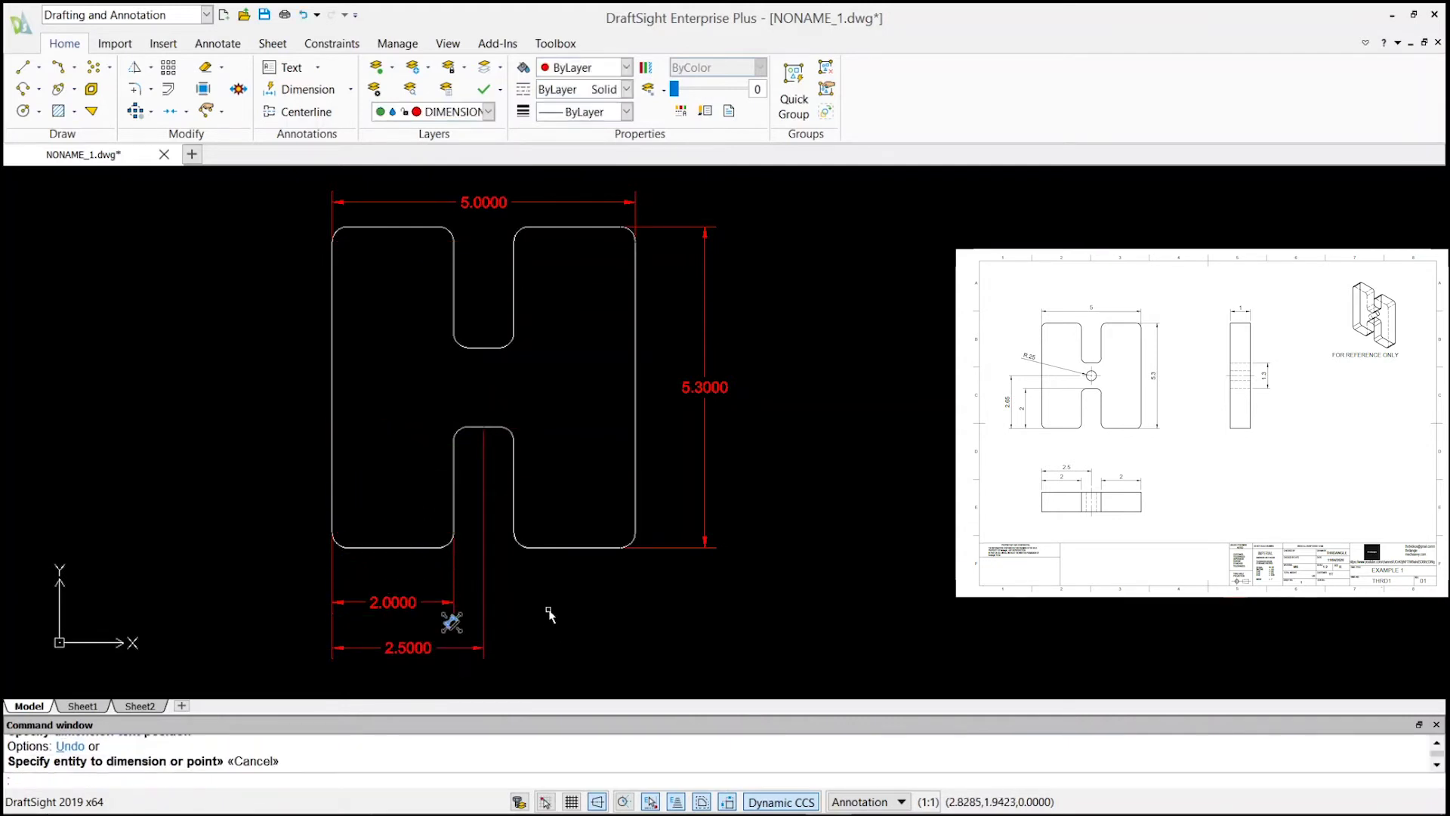
key(Escape)
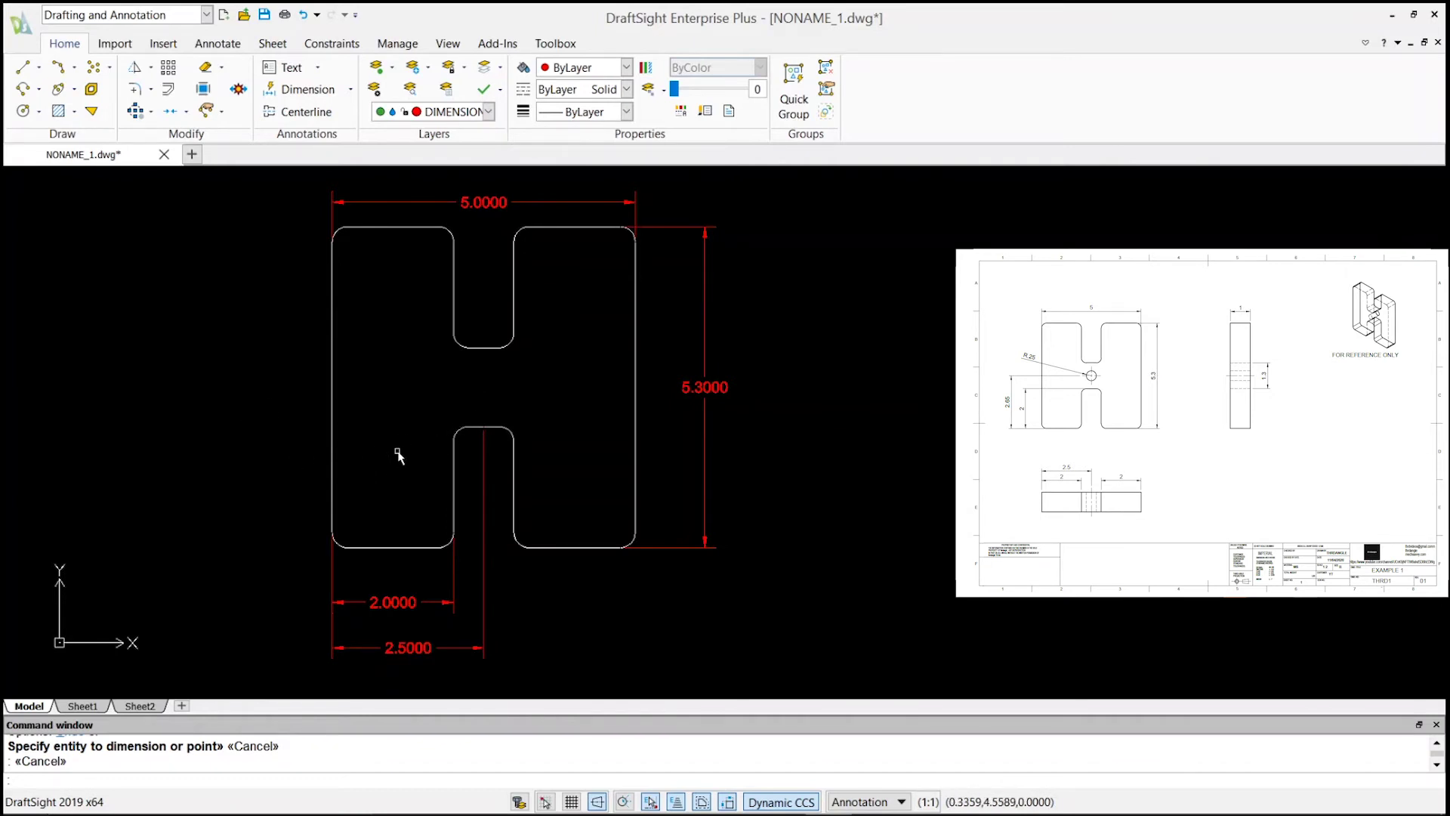
click(38, 113)
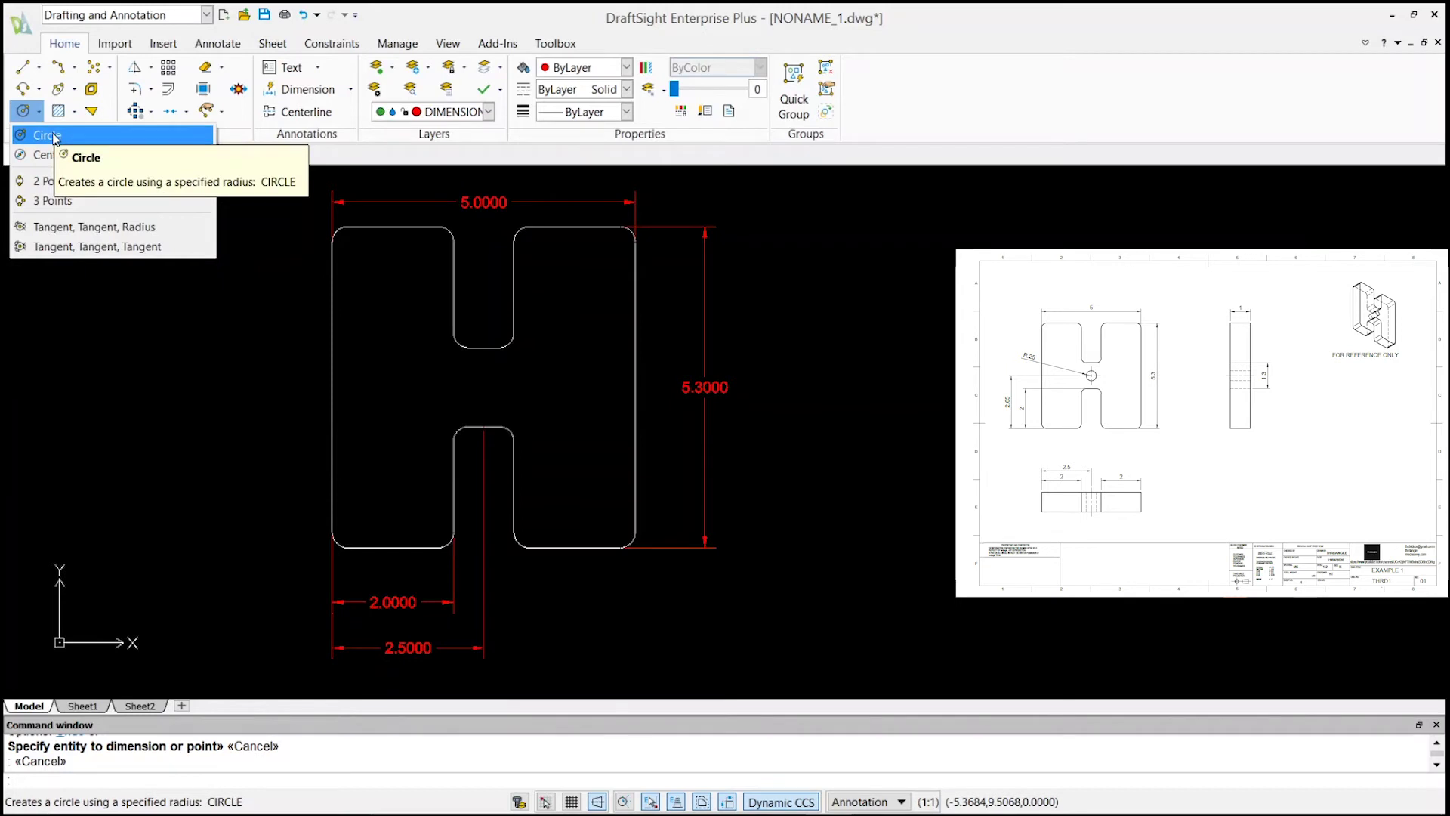
click(47, 135)
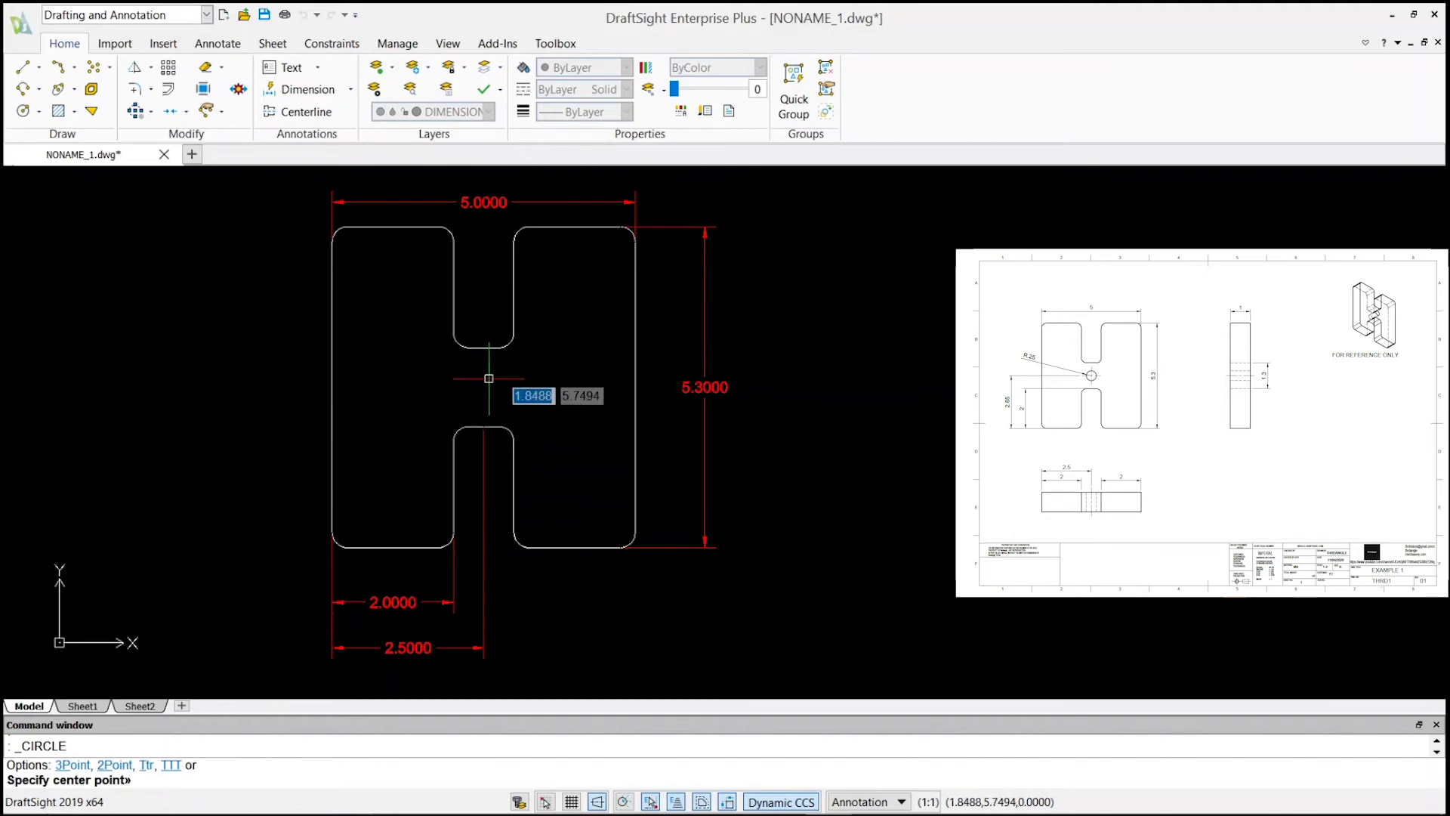
key(Escape)
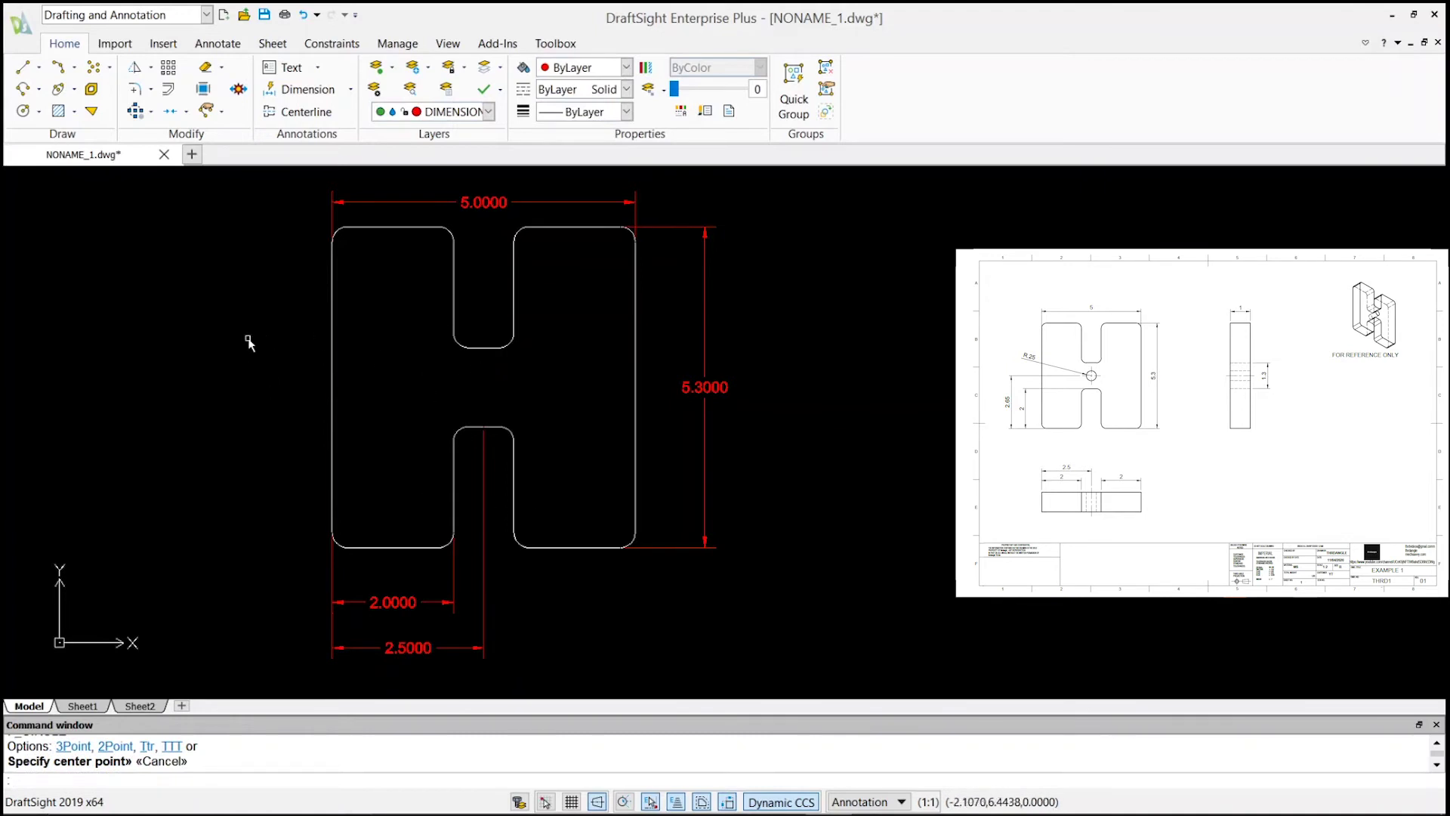
Offset the right half of the crossbar's upper edge 0.65 downward into the middle of the crossbar.
click(169, 90)
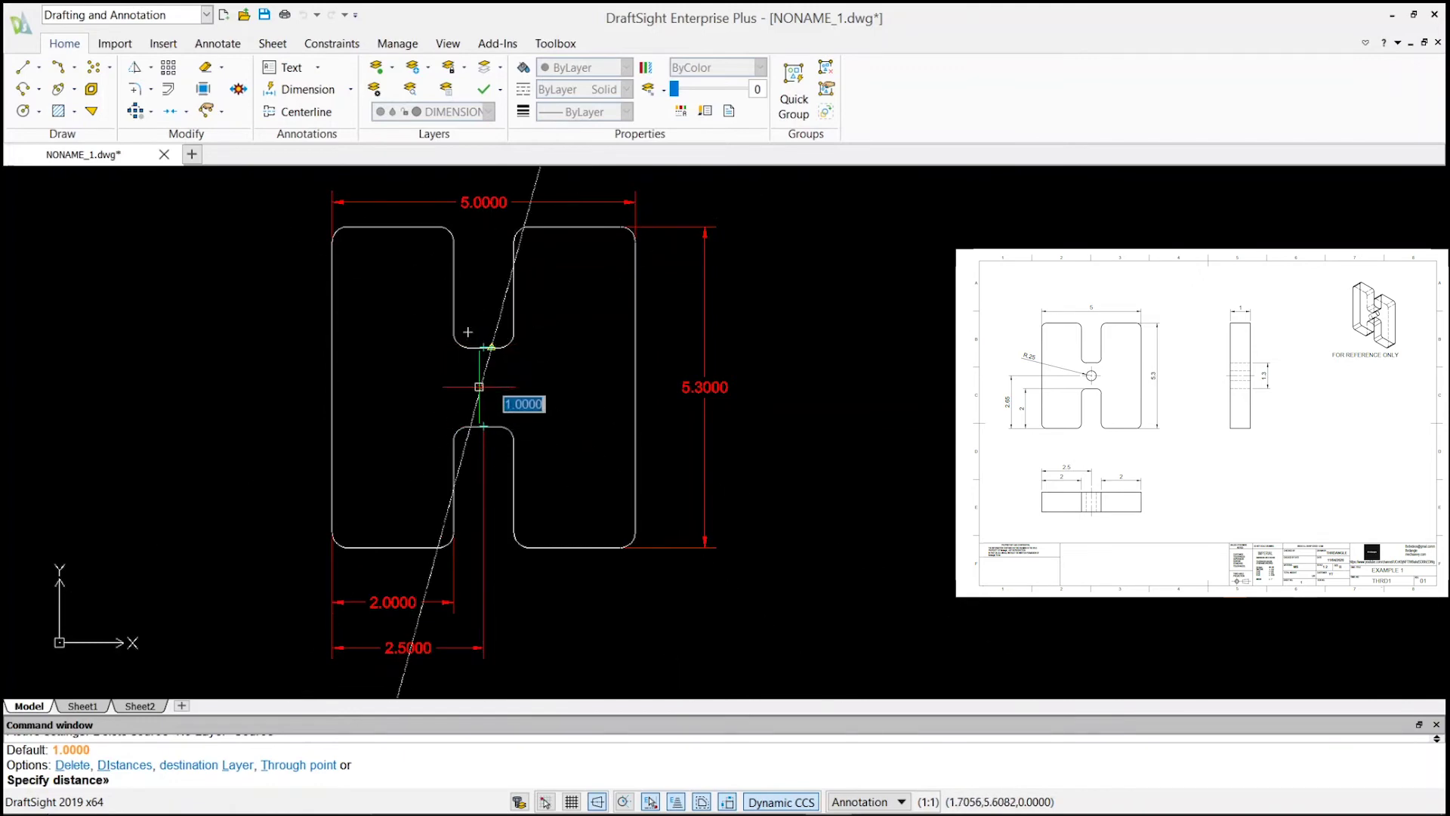
scroll(479, 386, up, 6)
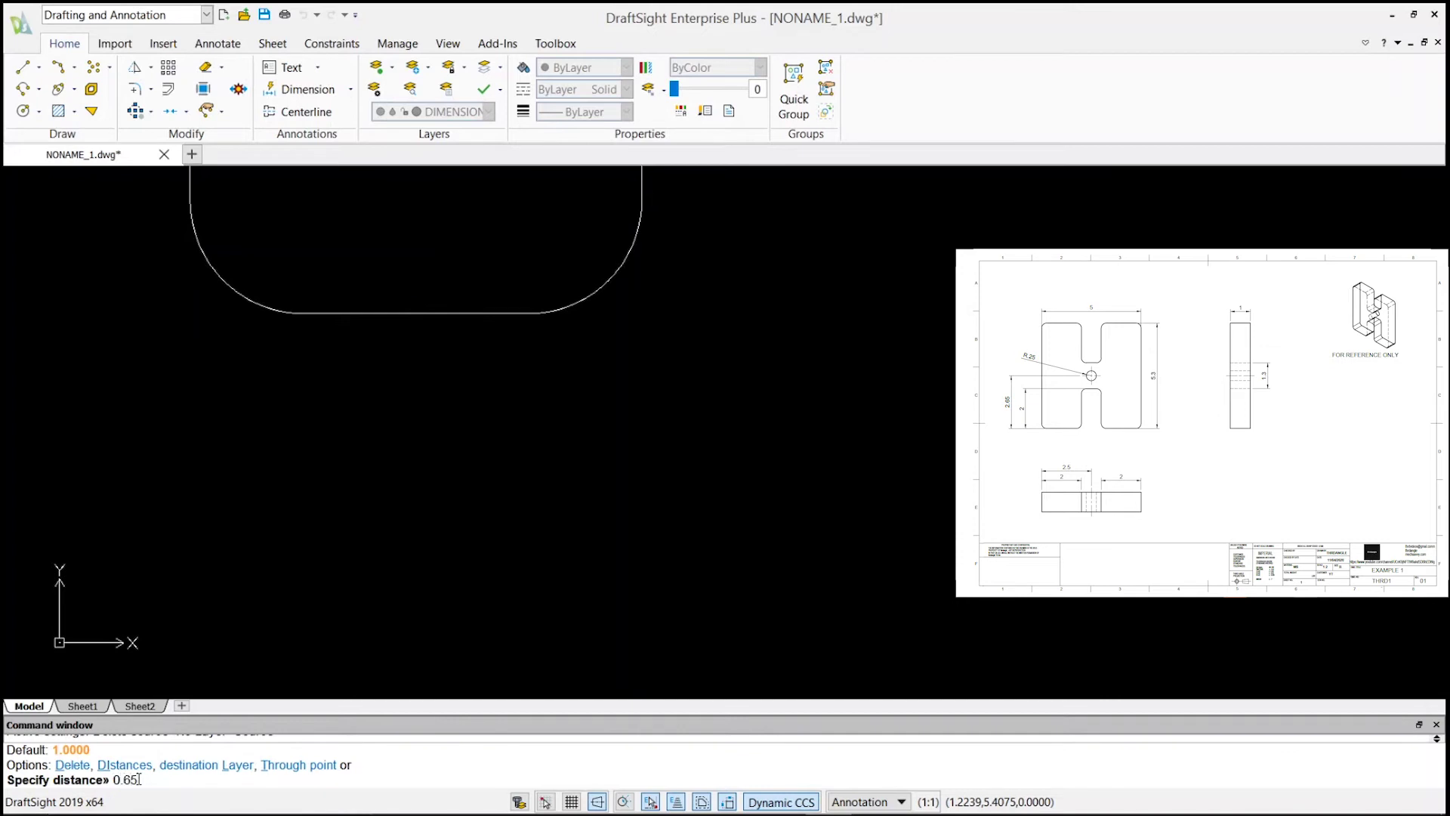
key(Return)
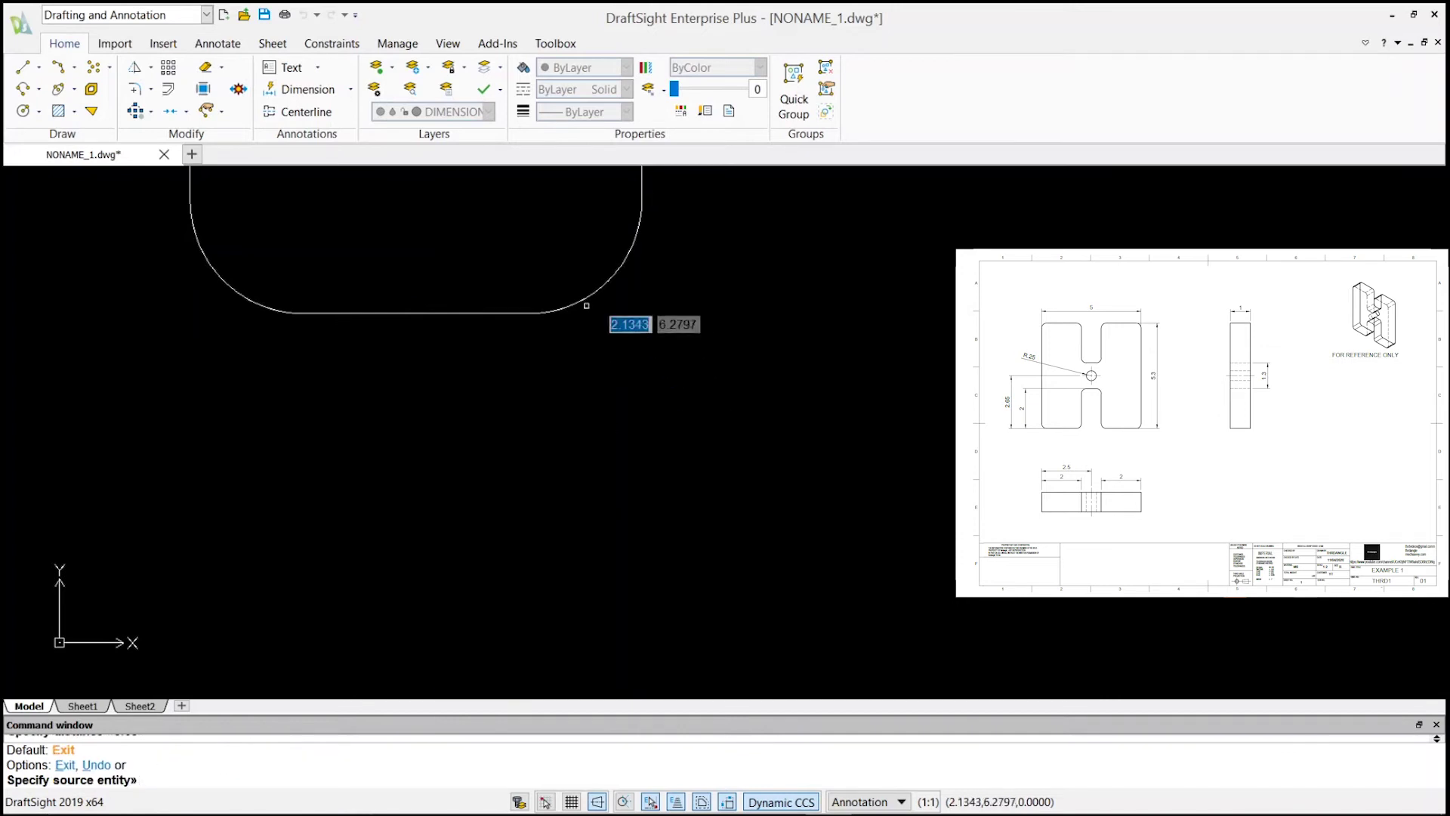
scroll(544, 337, down, 6)
scroll(518, 349, up, 4)
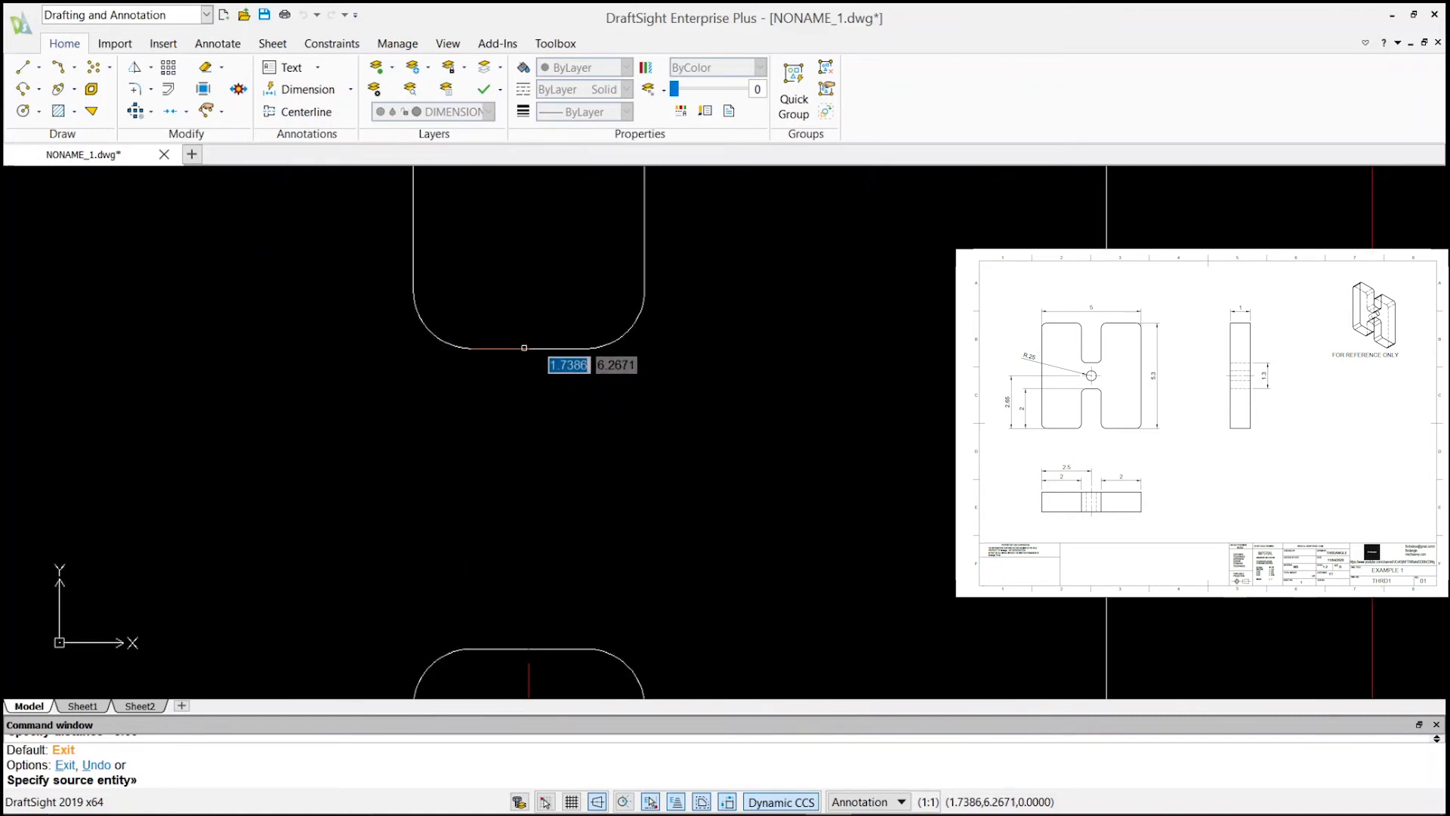
scroll(555, 349, up, 5)
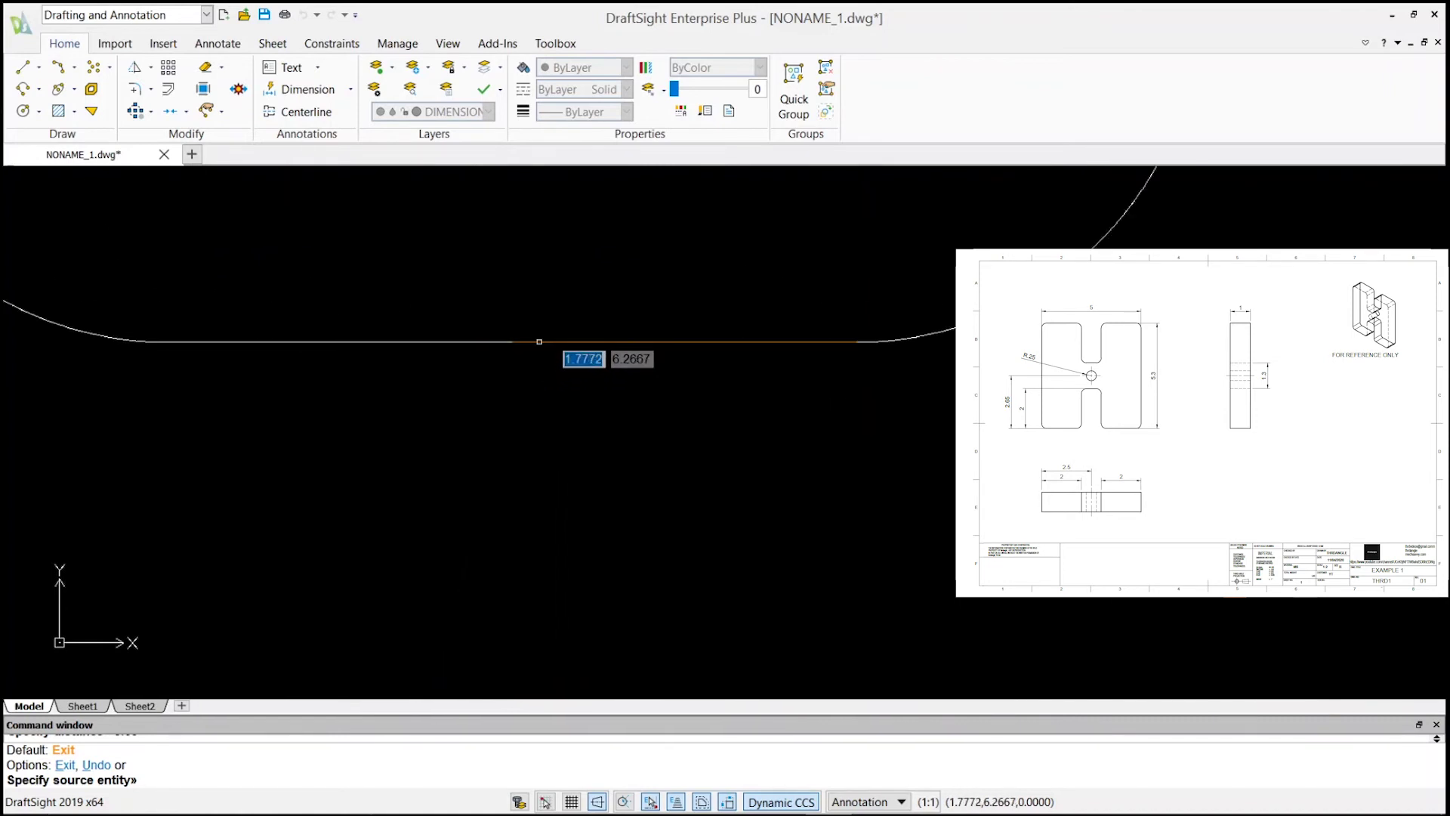
click(539, 341)
scroll(534, 485, down, 4)
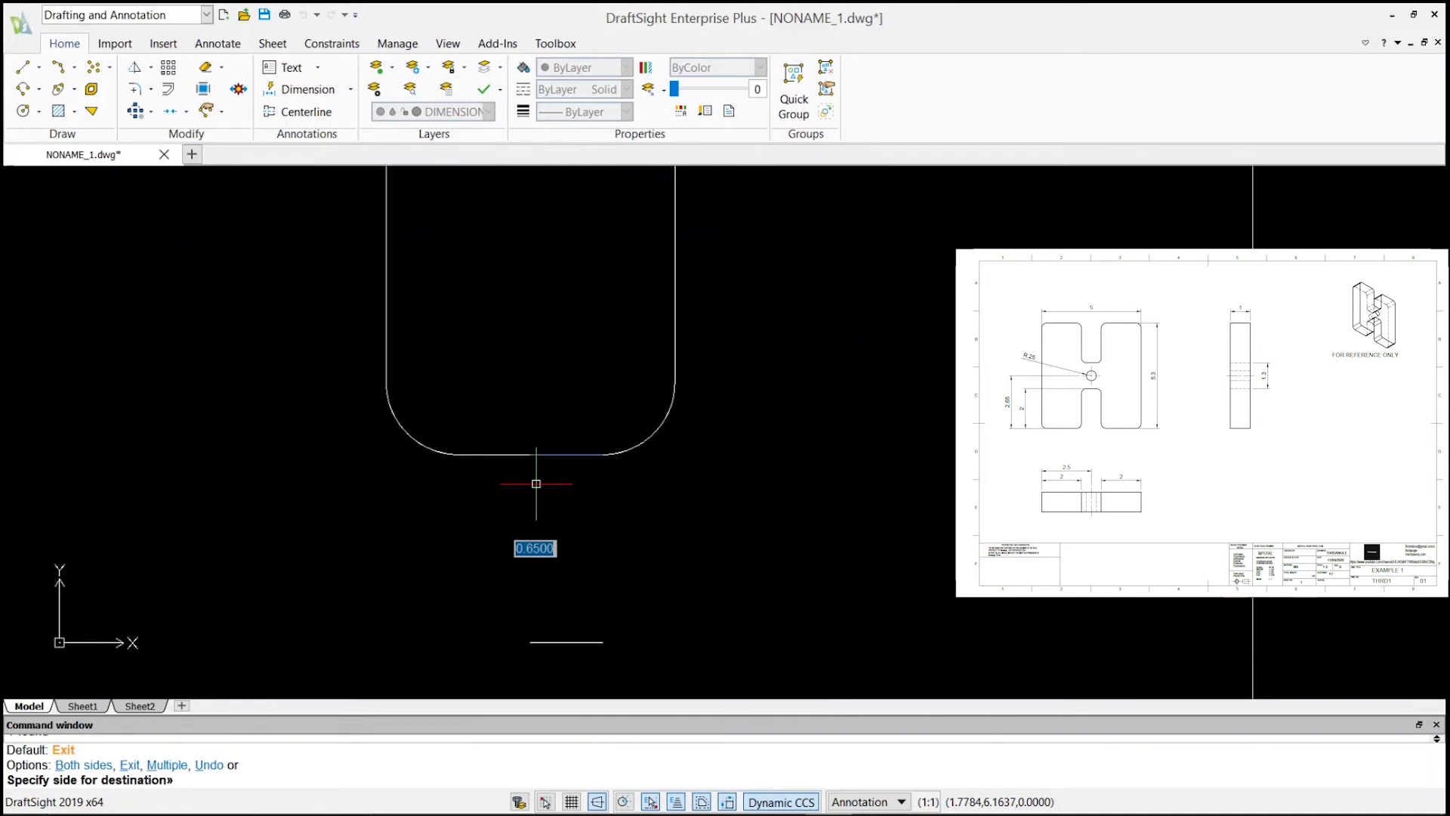
click(571, 595)
scroll(571, 592, down, 5)
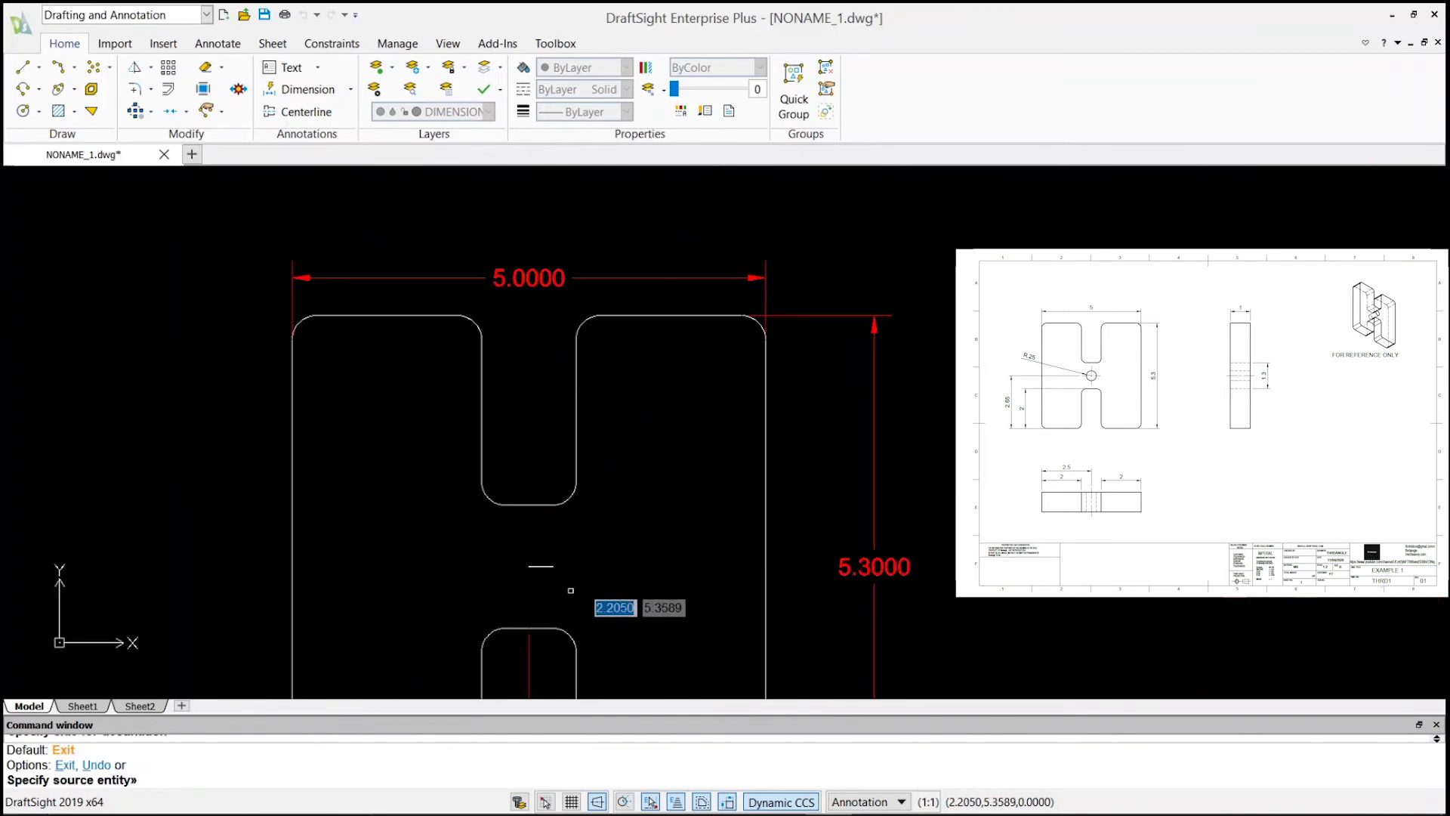
scroll(571, 590, up, 1)
scroll(563, 573, down, 3)
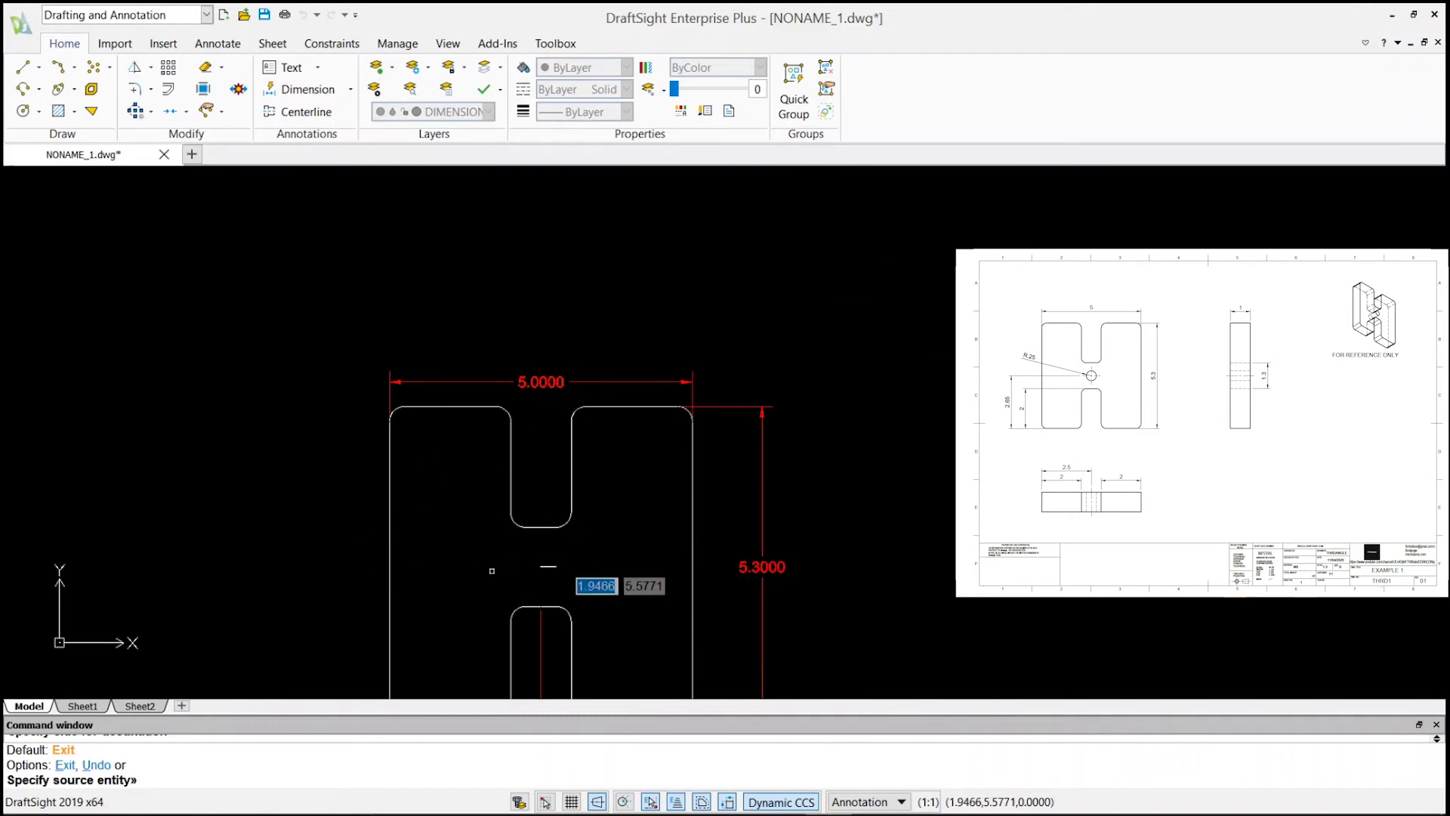
scroll(392, 529, down, 3)
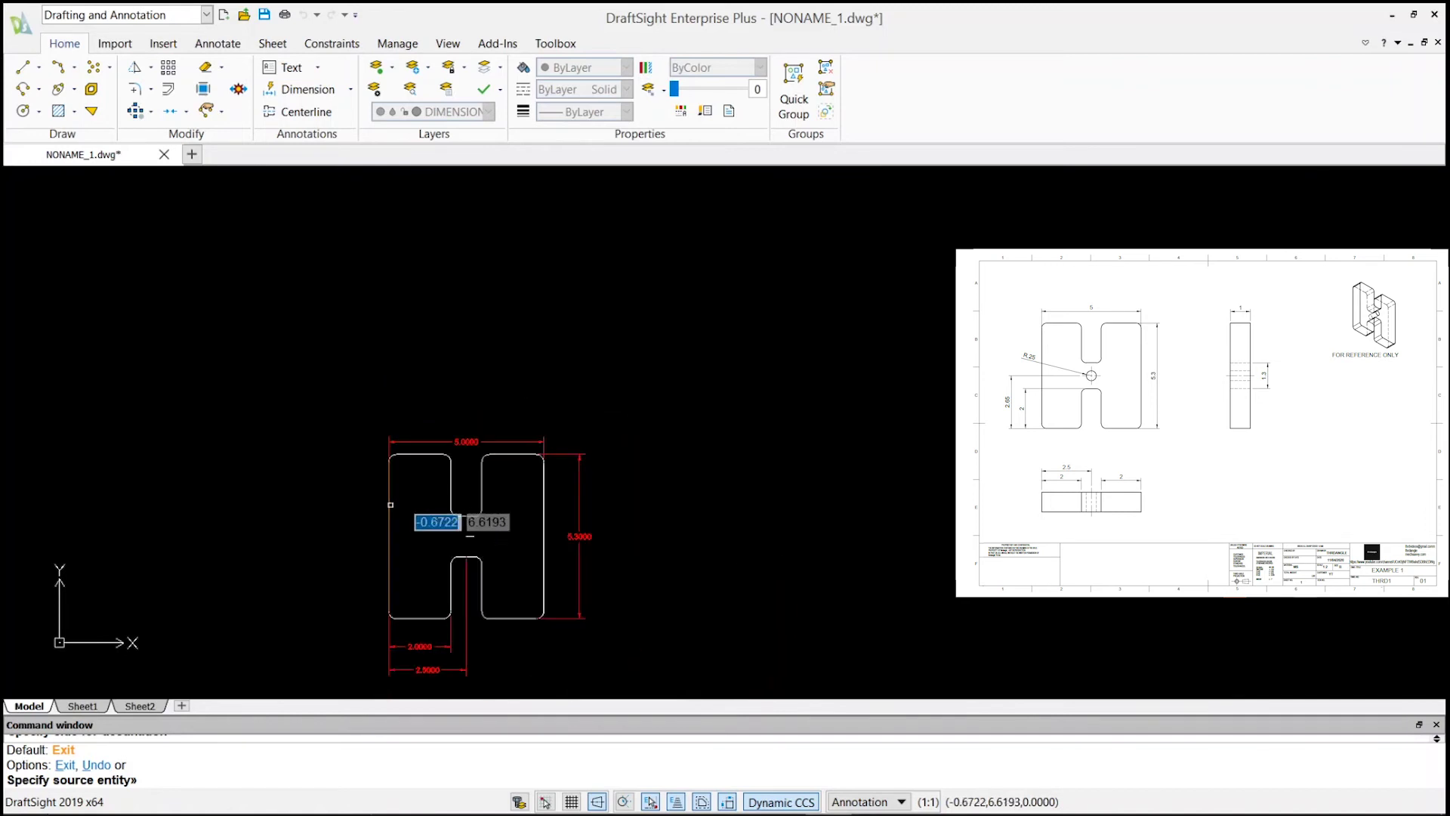
Offset the H's left outer edge 2.5 inward so the copy crosses the short construction line in the crossbar.
scroll(396, 529, up, 2)
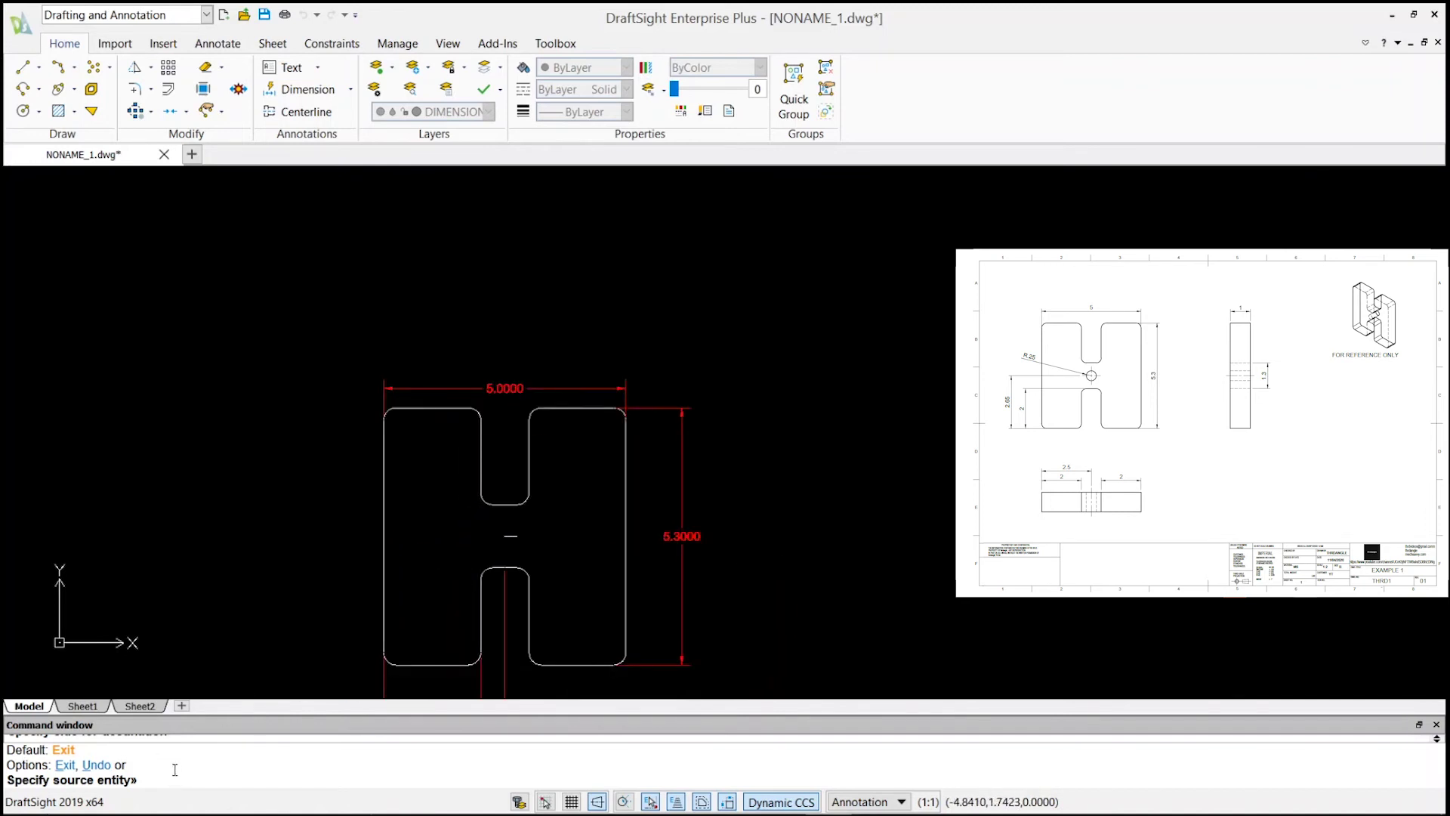
key(Escape)
click(167, 89)
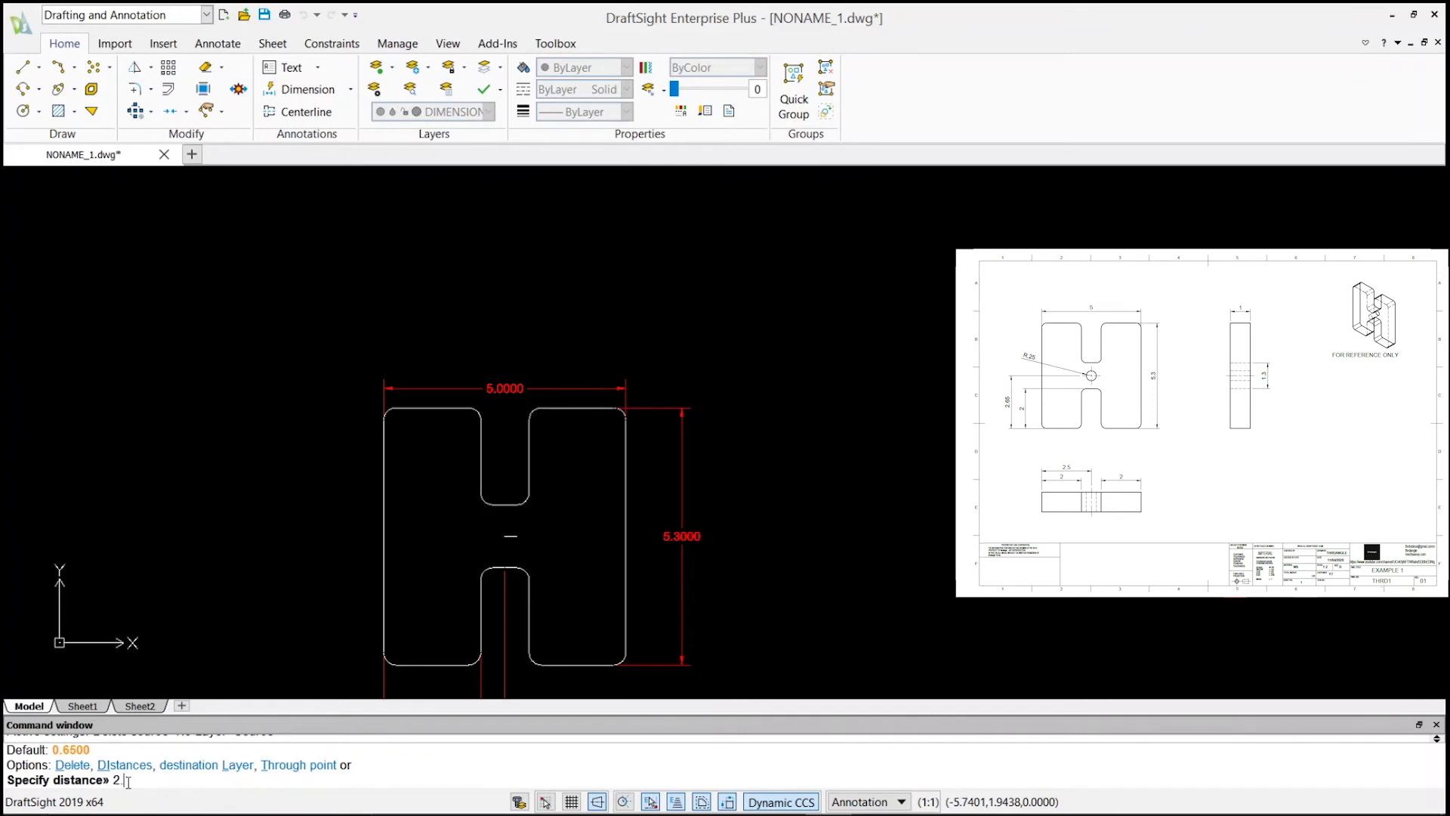
key(Return)
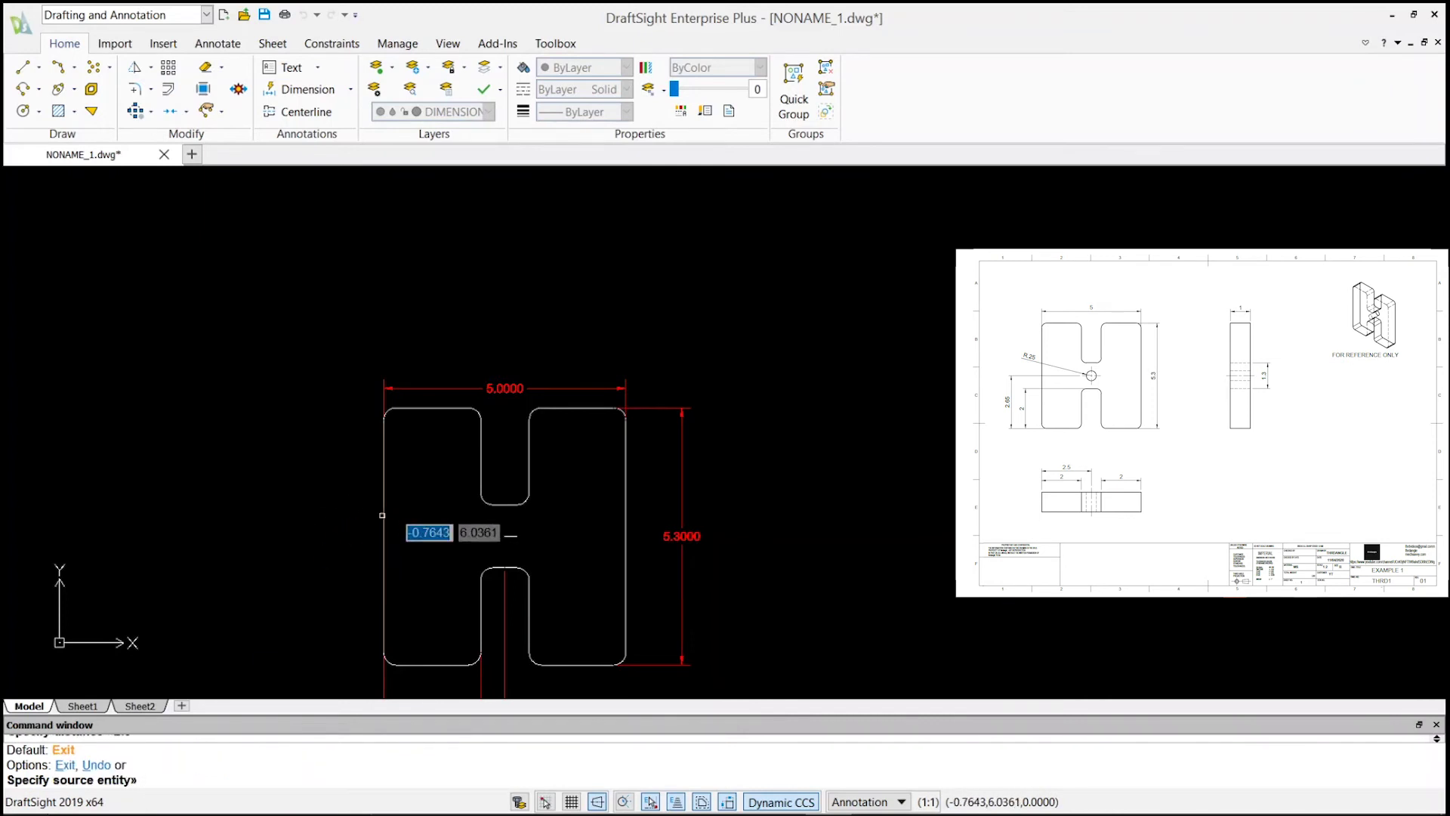
click(384, 512)
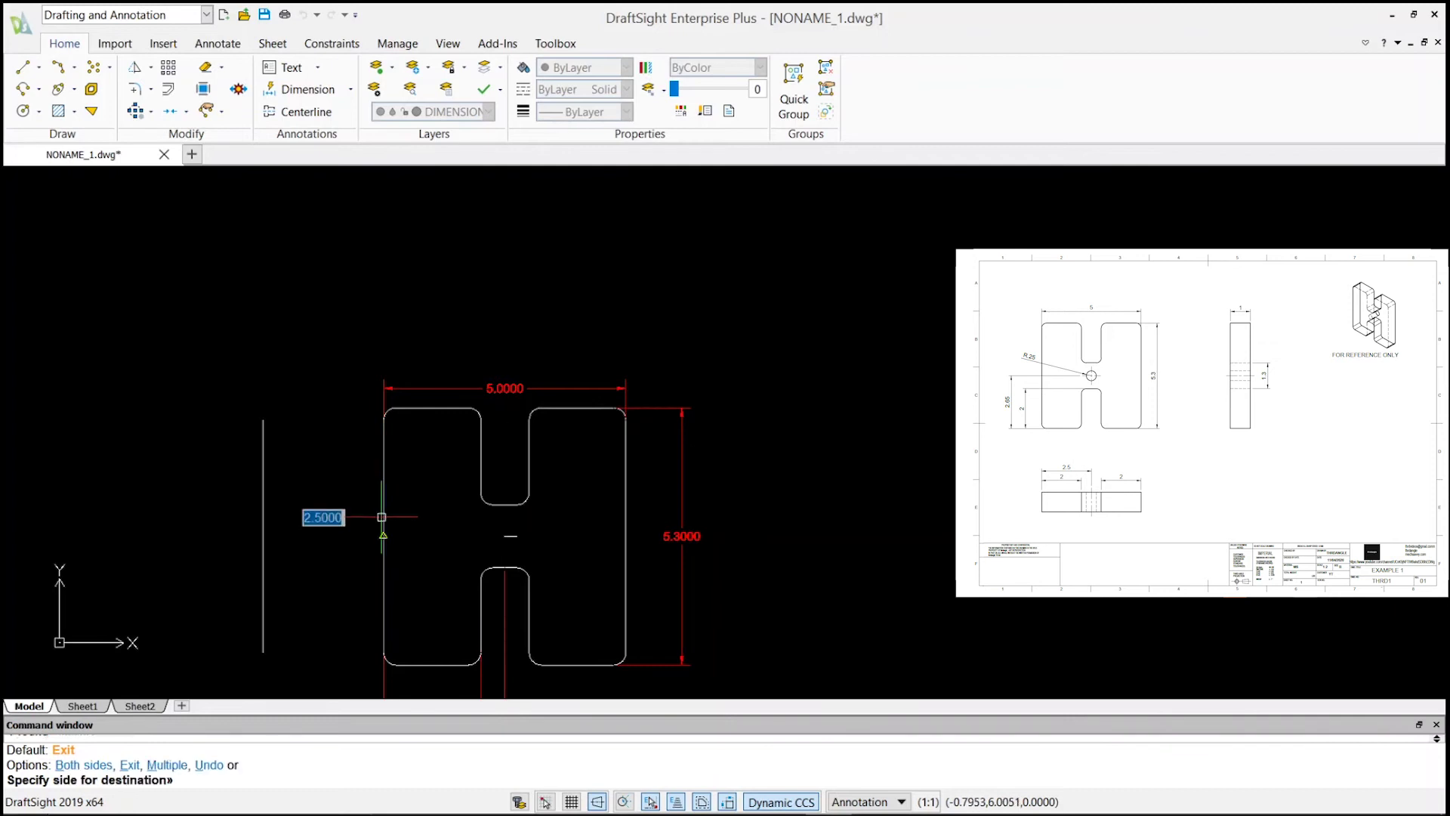
click(556, 529)
scroll(515, 553, up, 5)
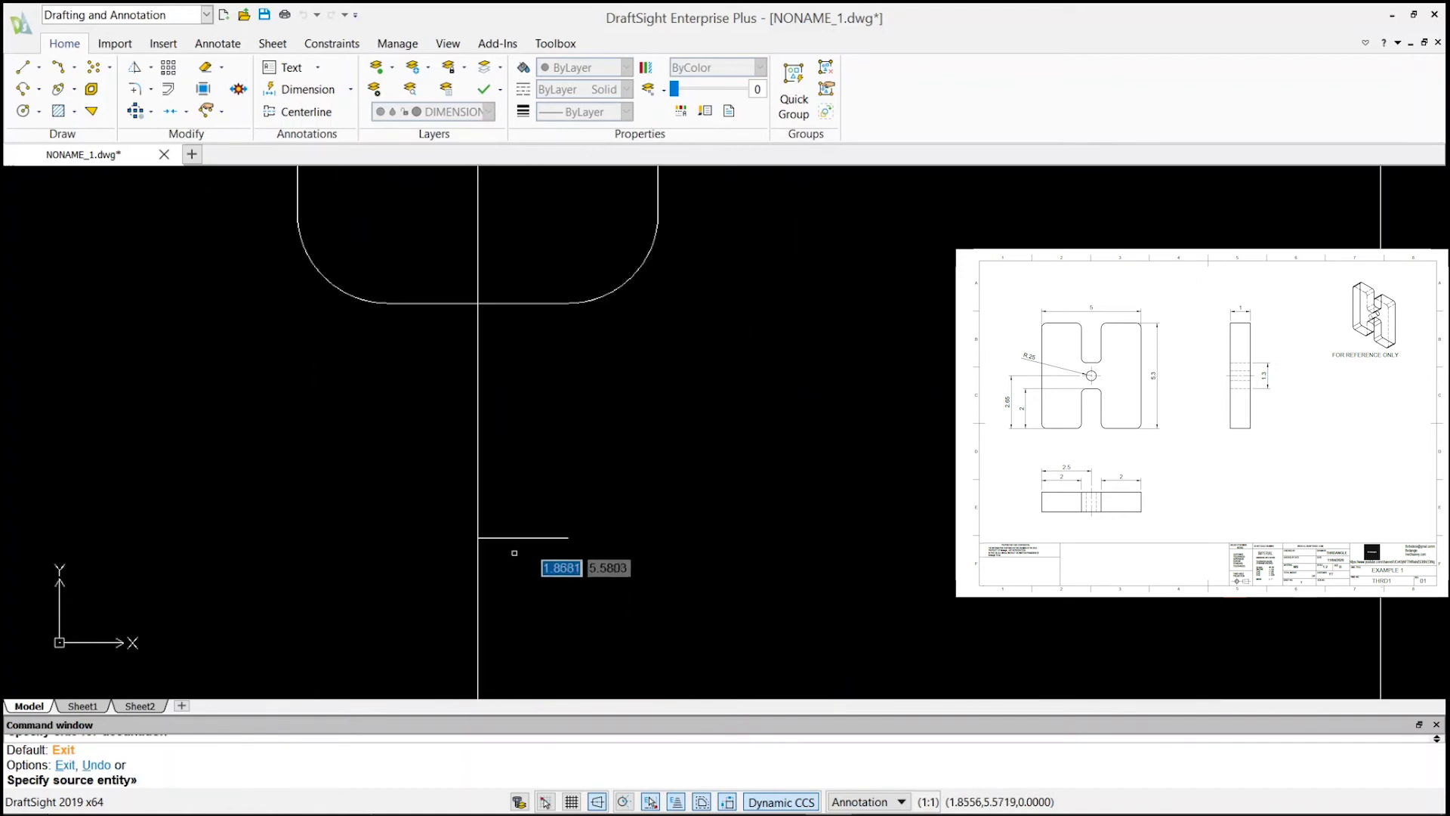
scroll(515, 553, up, 3)
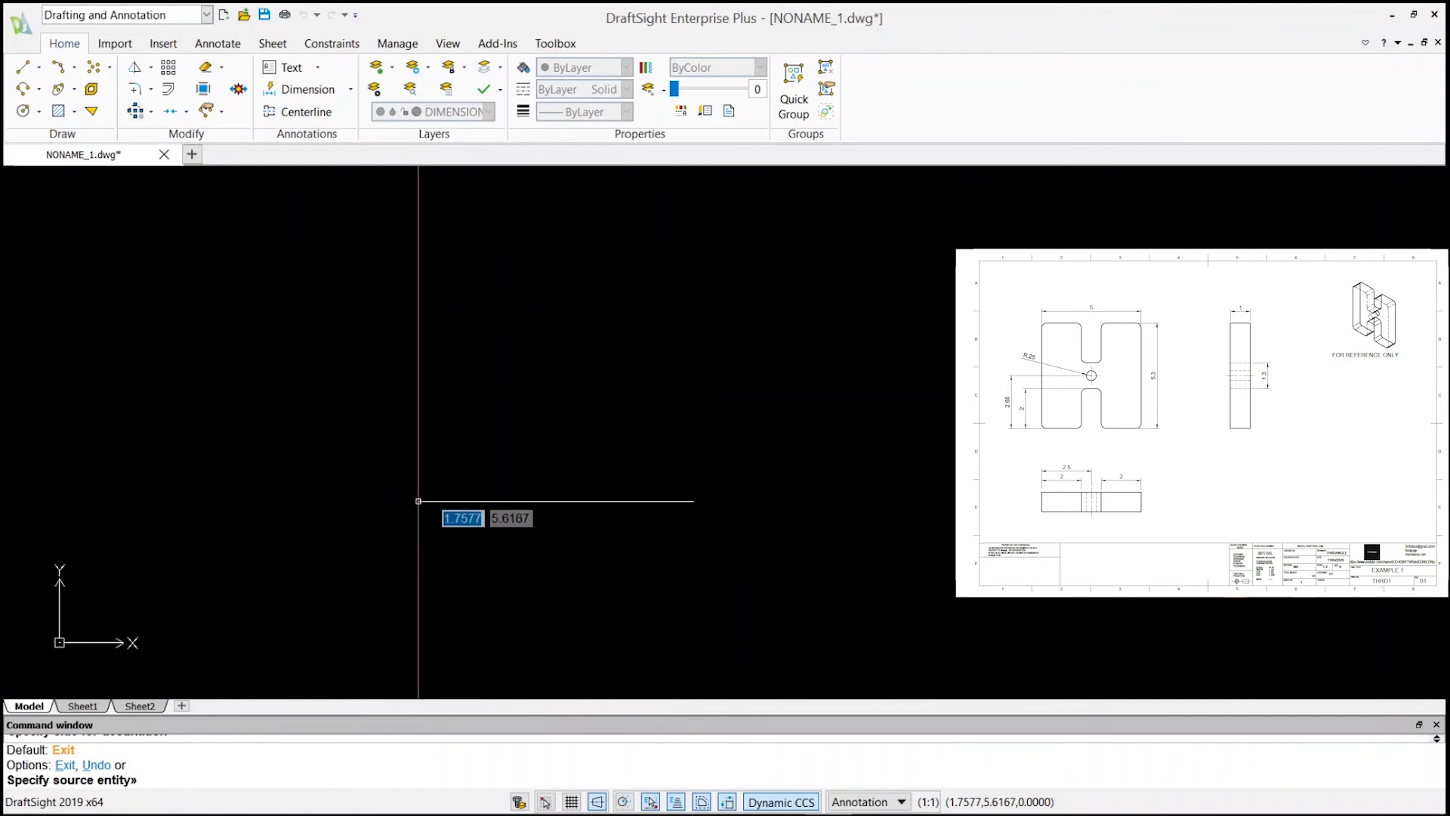
scroll(414, 503, down, 2)
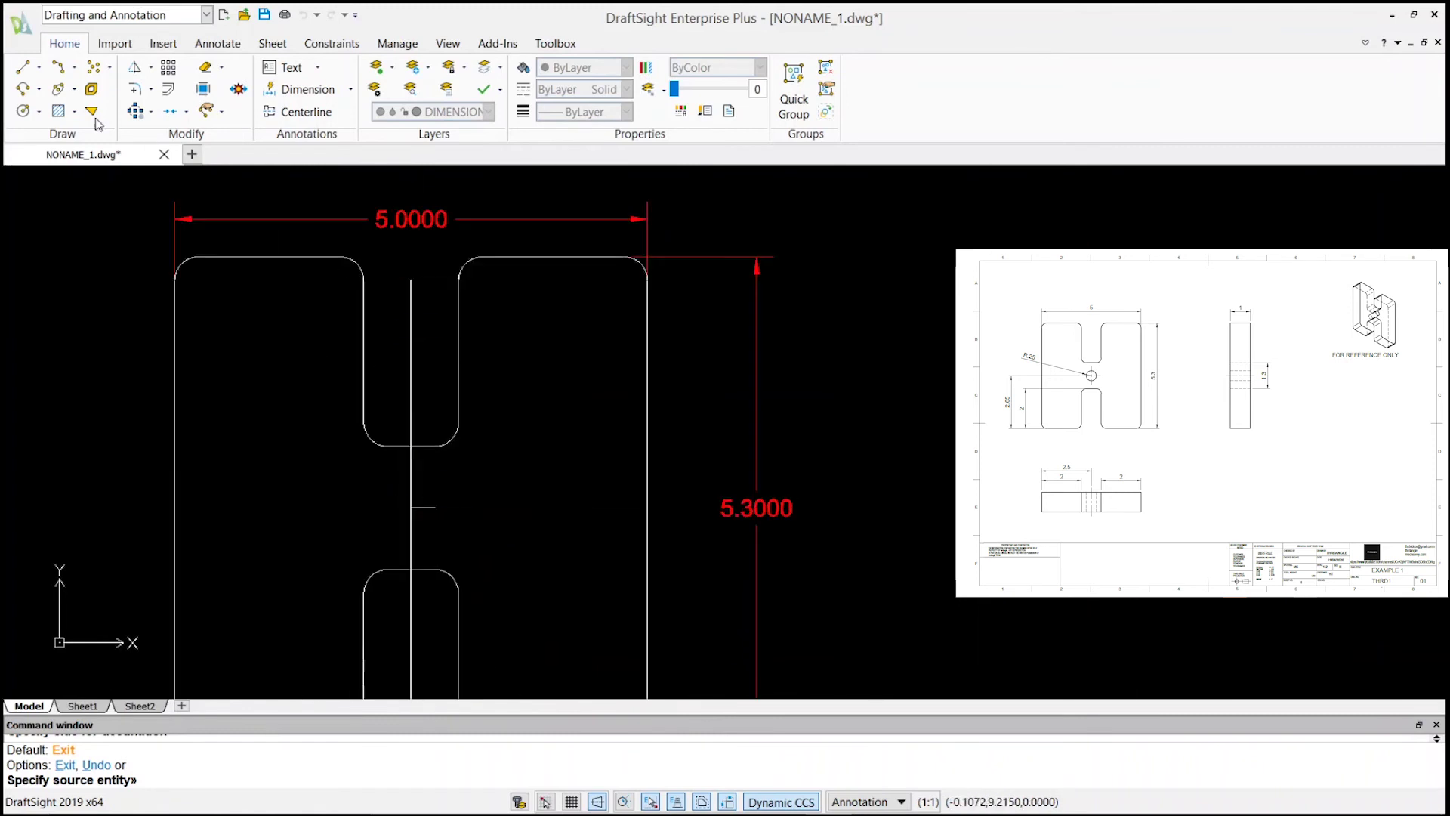
click(24, 111)
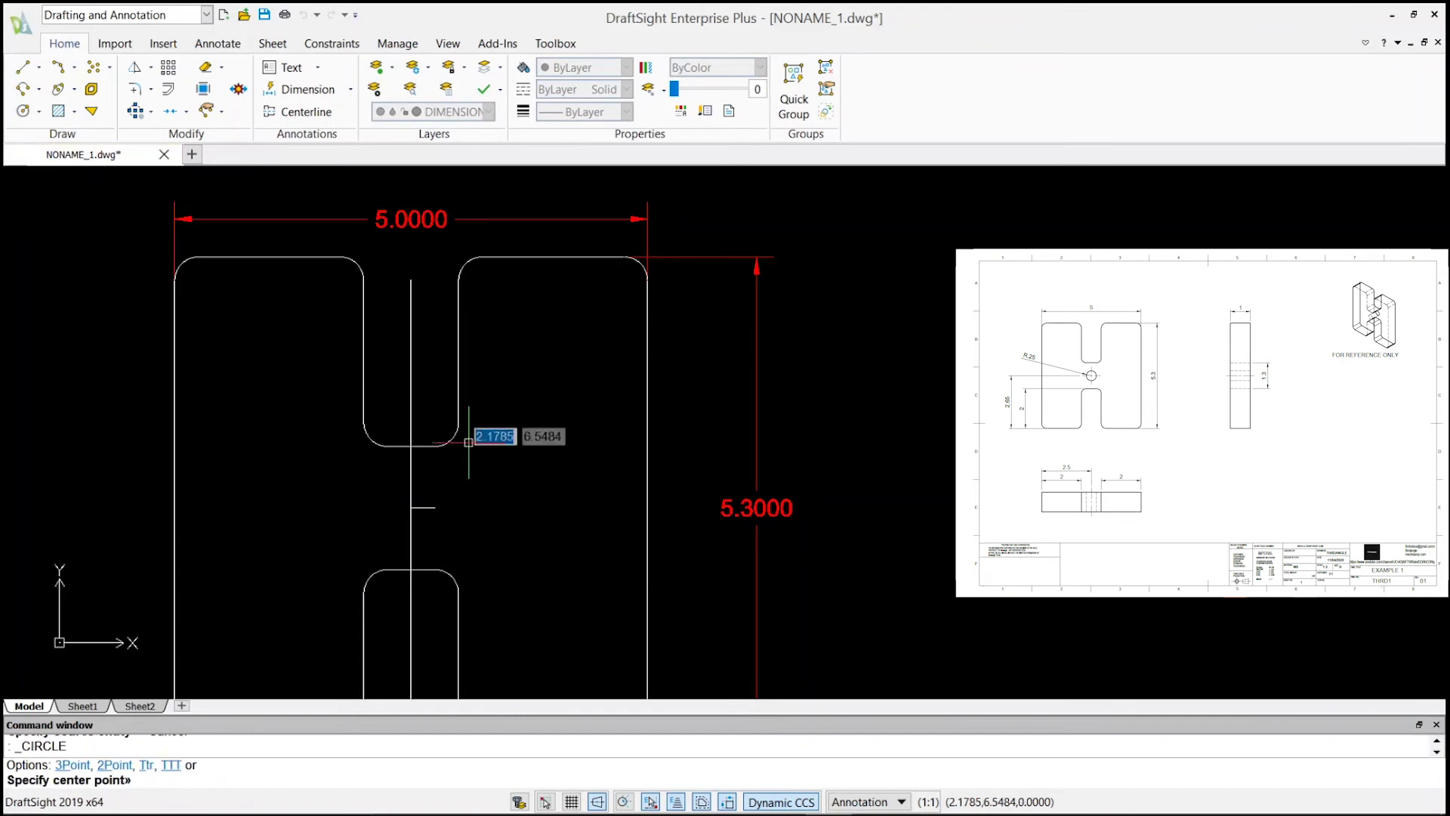
click(411, 508)
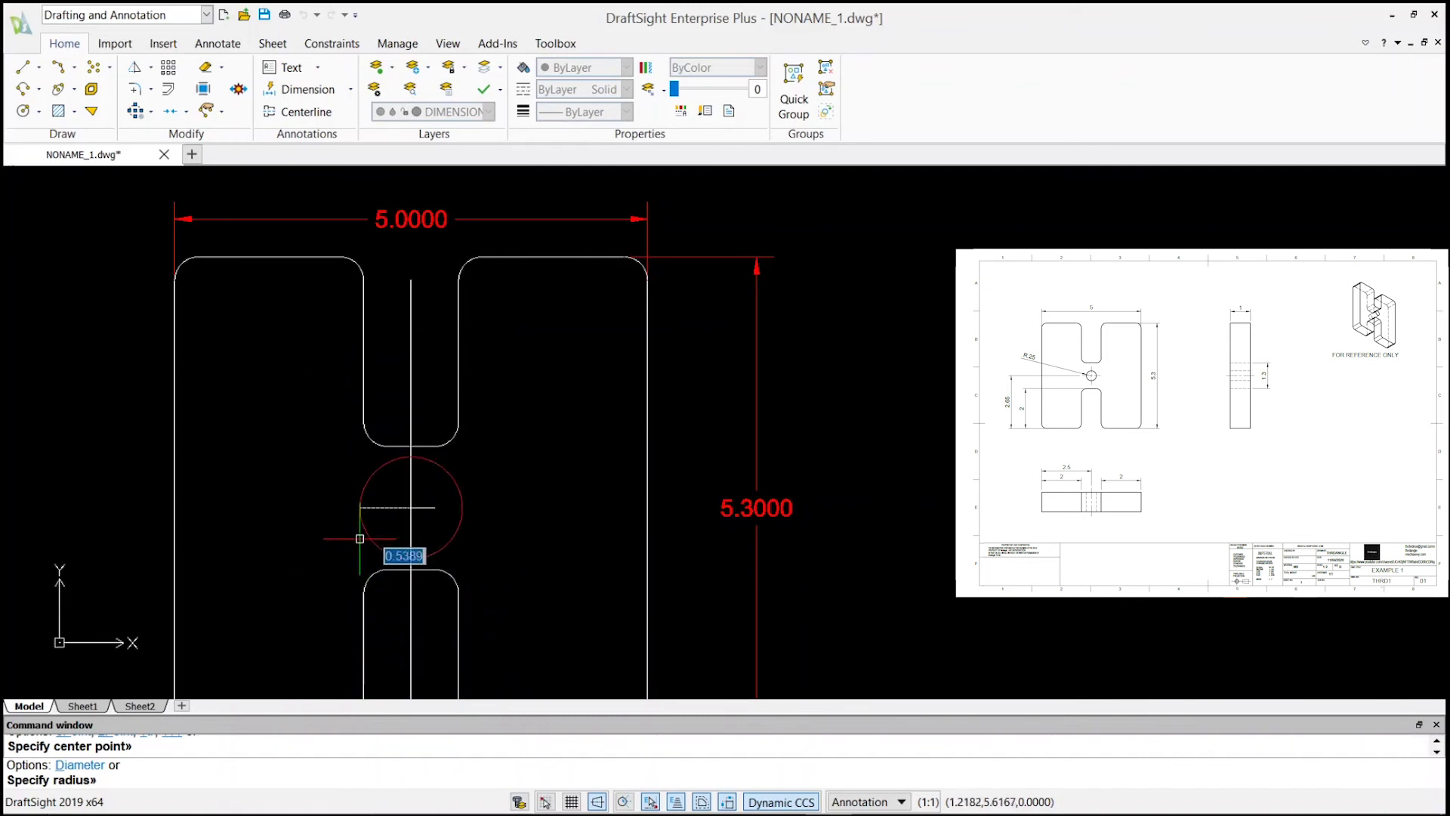
key(Escape)
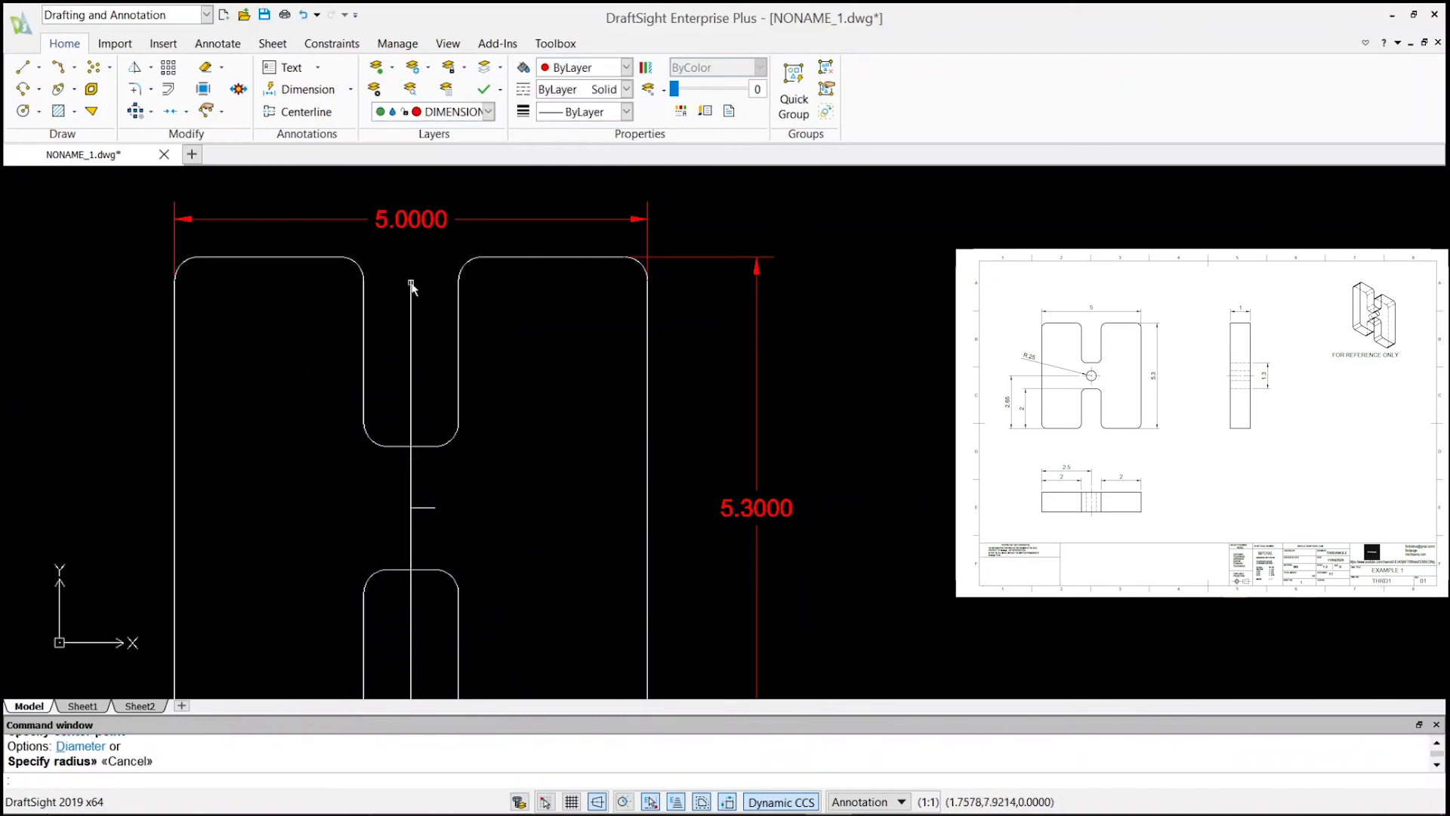
Make layer 0 current and draw a circle of radius 0.25 centred where the two offset construction lines meet.
click(489, 114)
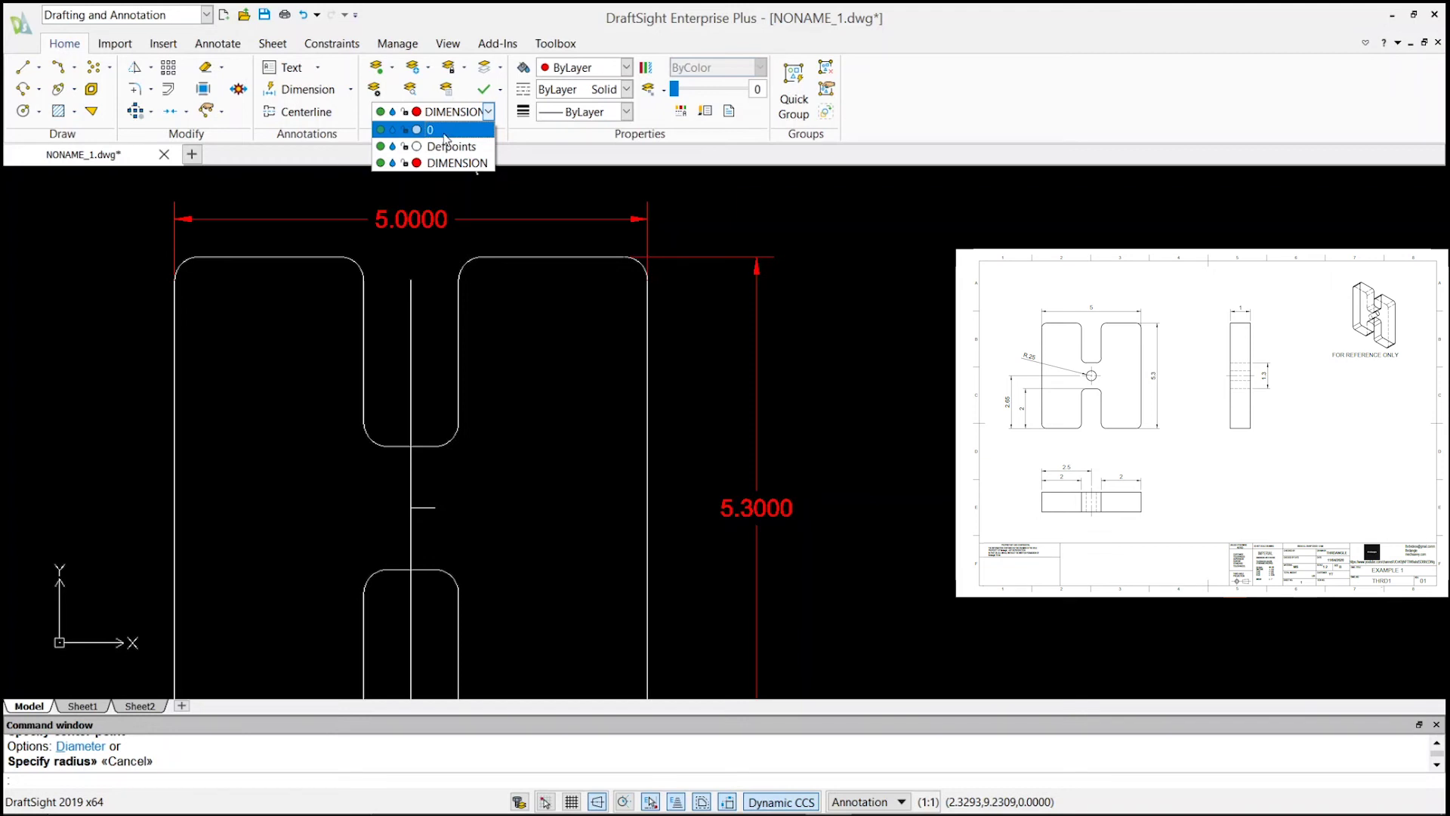
click(446, 133)
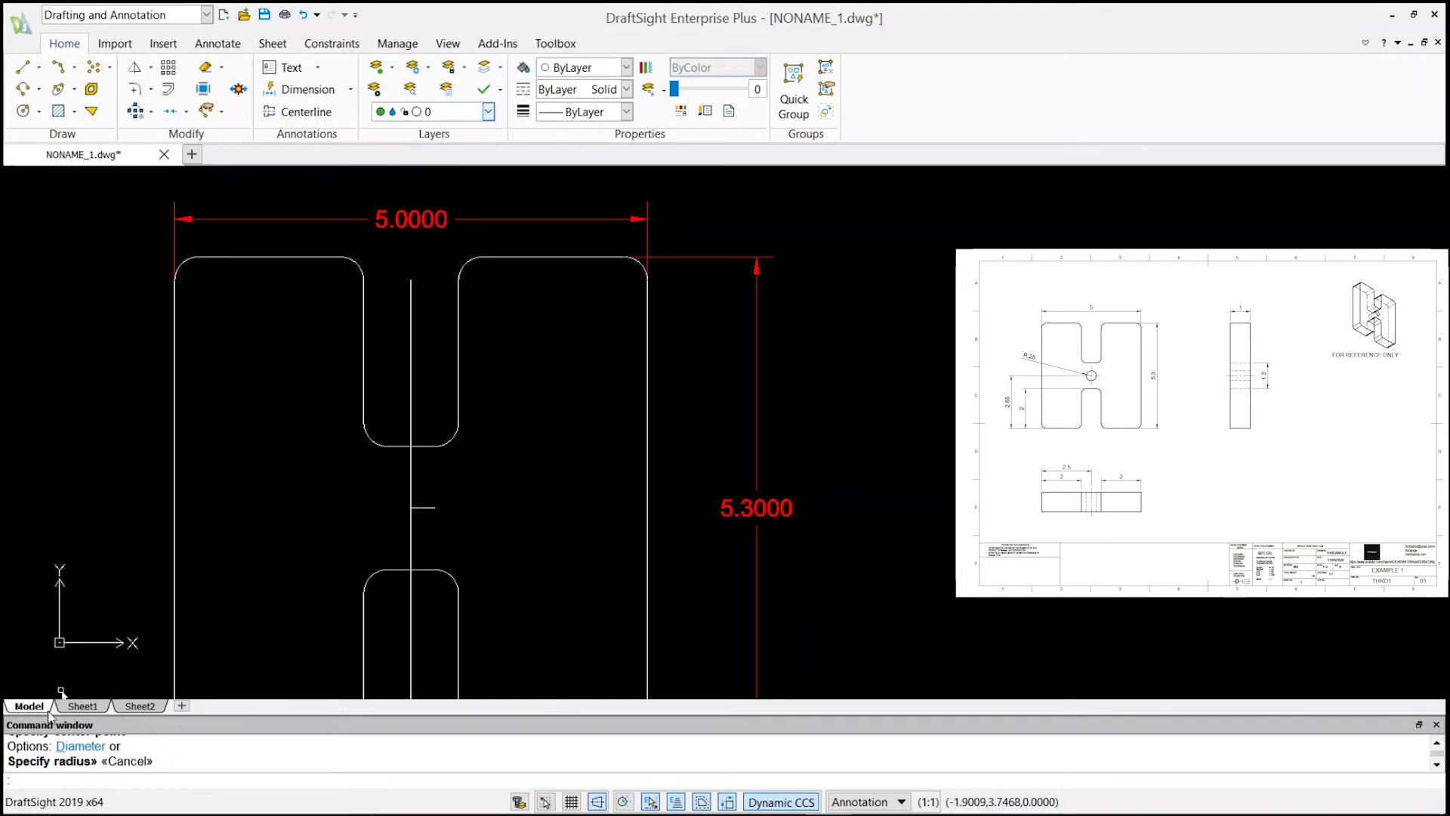
click(18, 111)
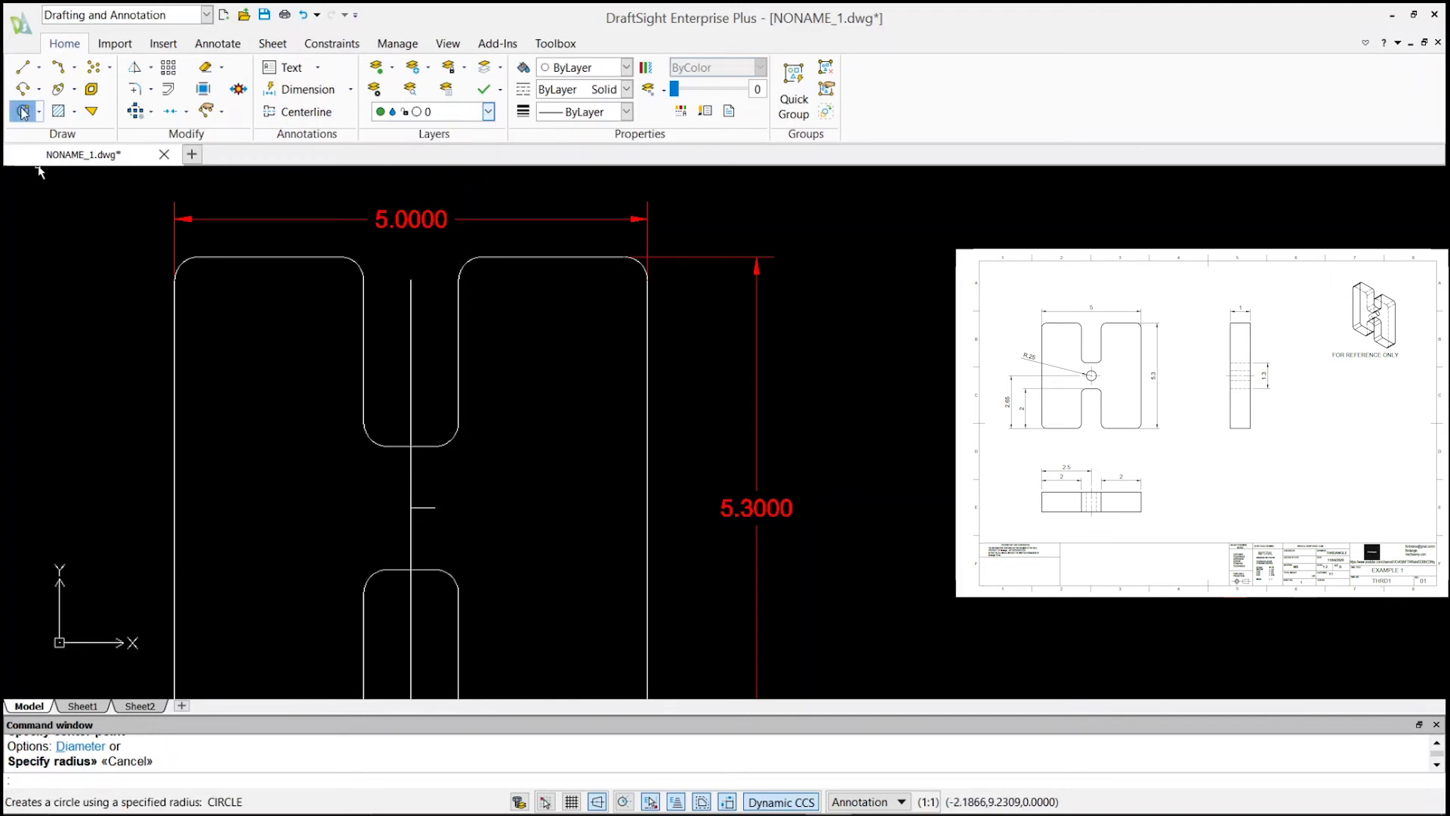
click(411, 508)
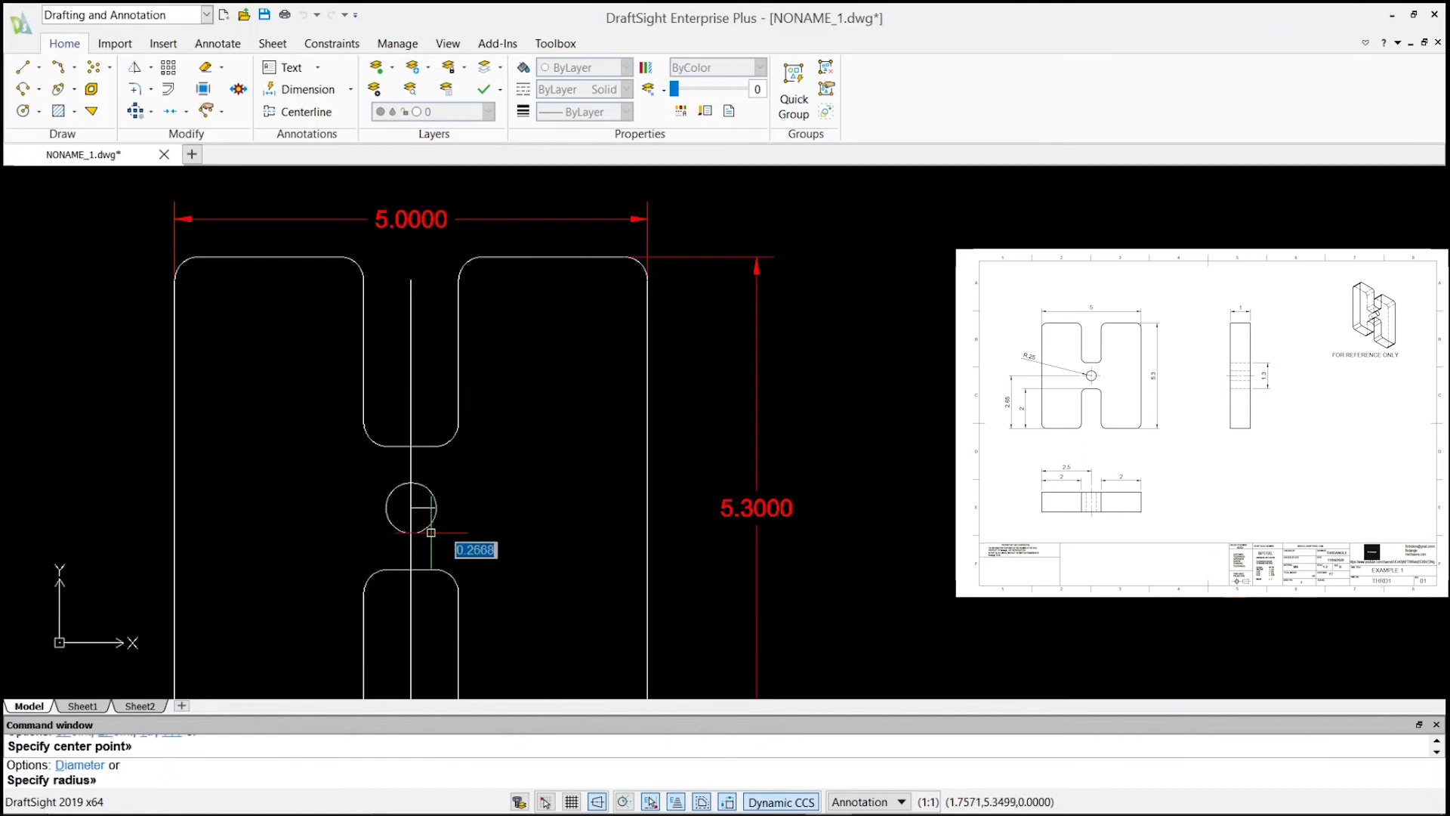
text(0.25)
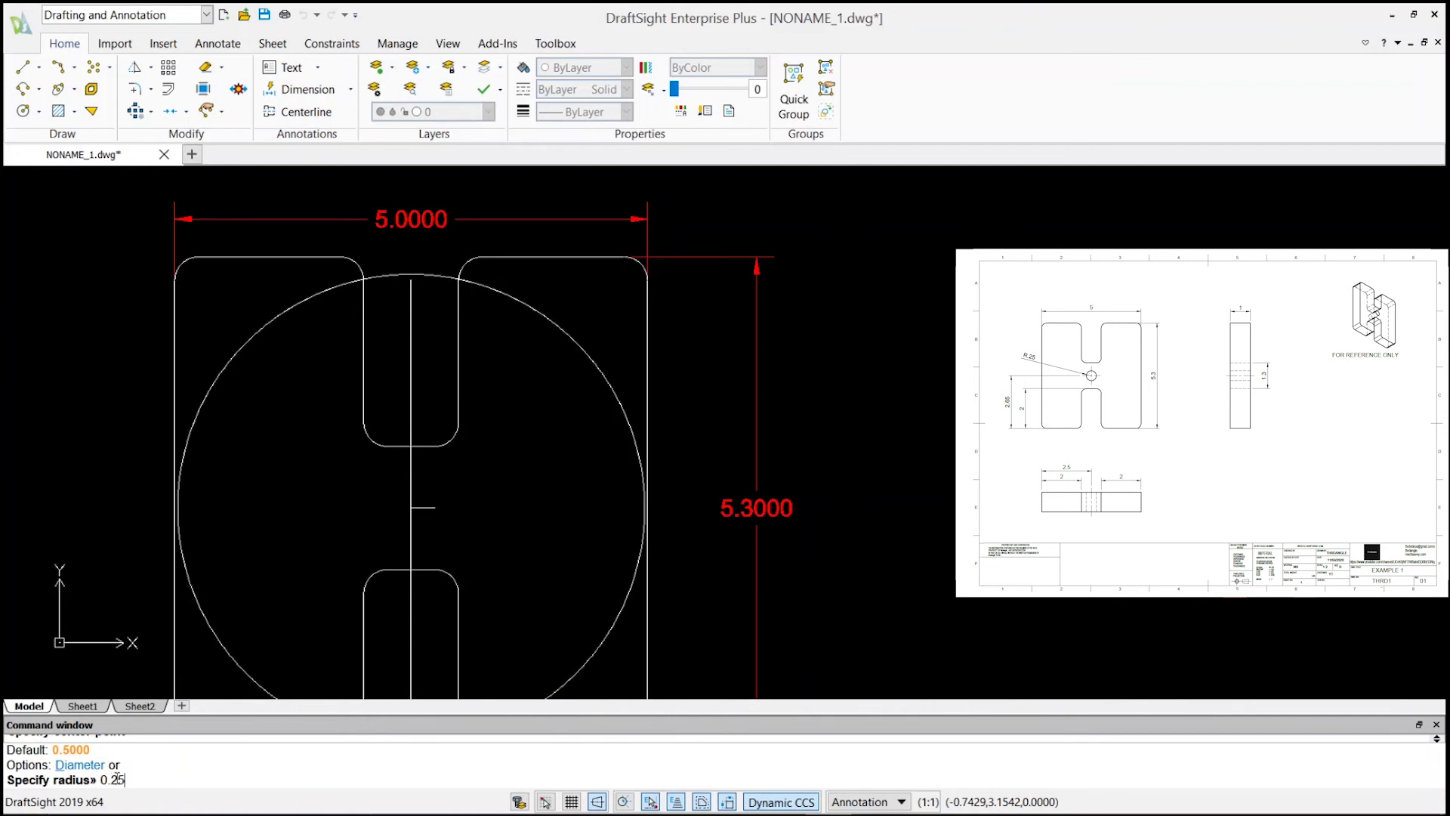
key(Return)
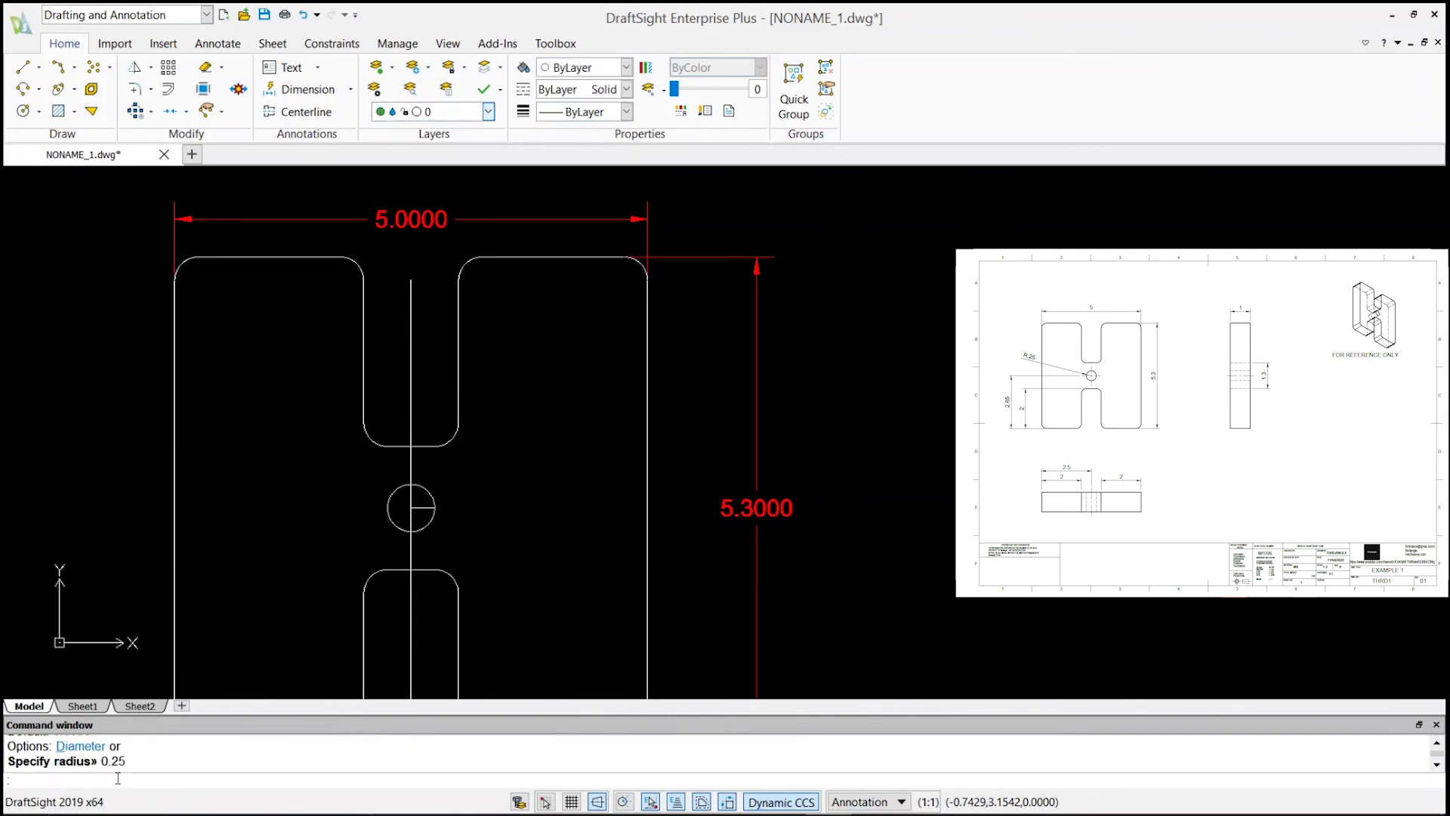
Delete the vertical and the short horizontal construction lines running through the hole.
scroll(437, 517, up, 1)
scroll(431, 517, down, 1)
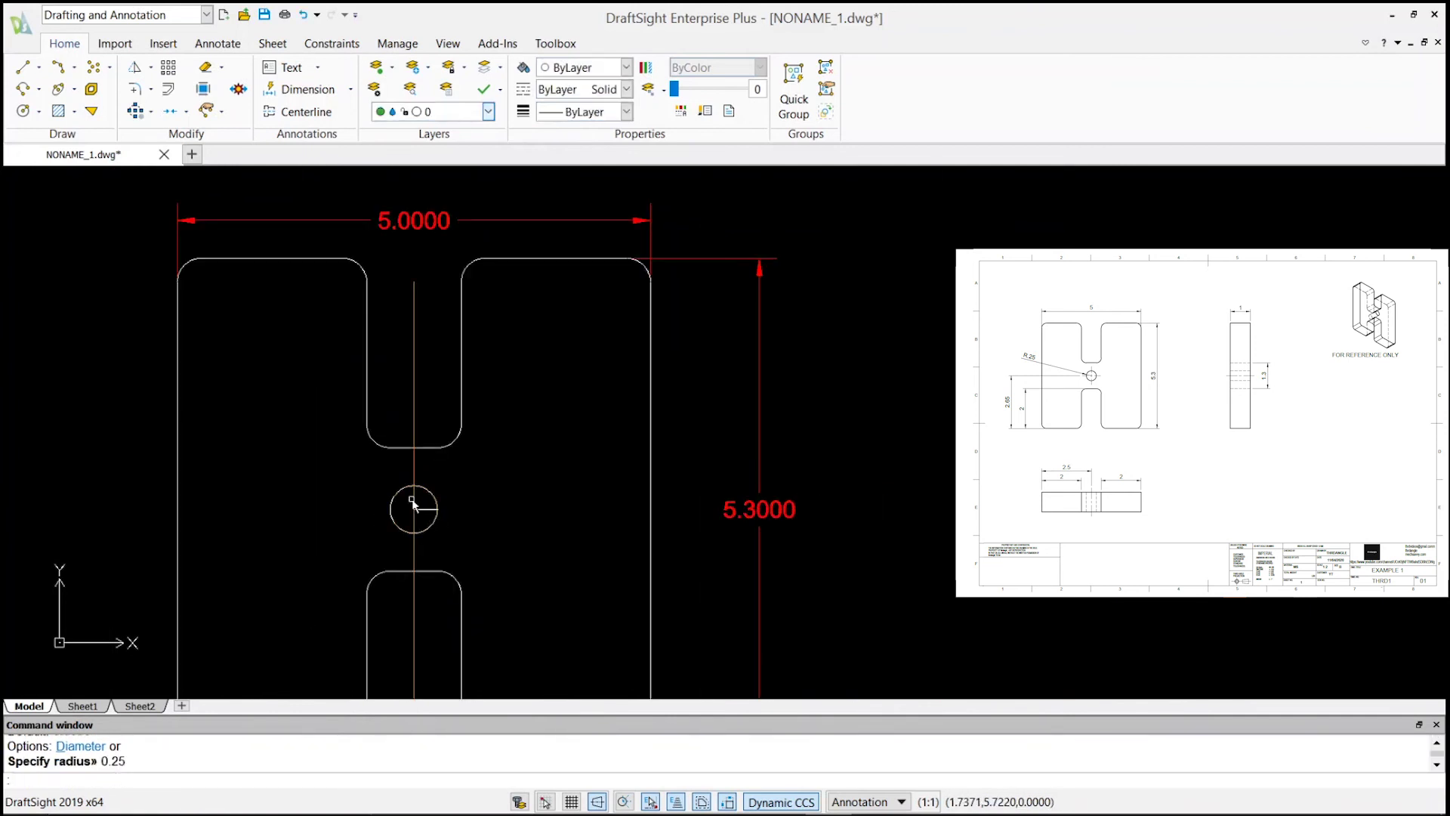
key(Escape)
key(Escape)
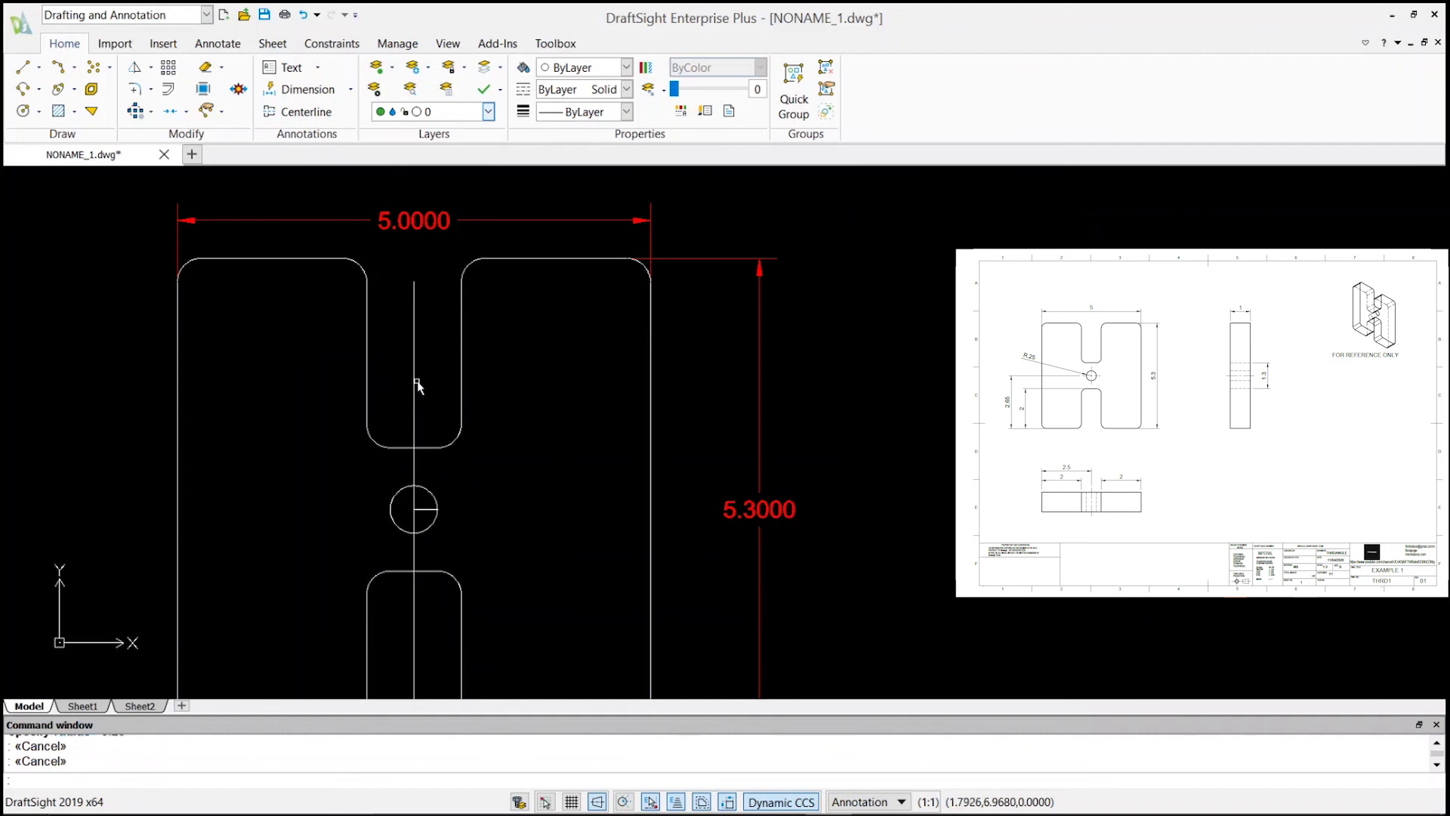
click(415, 383)
key(Delete)
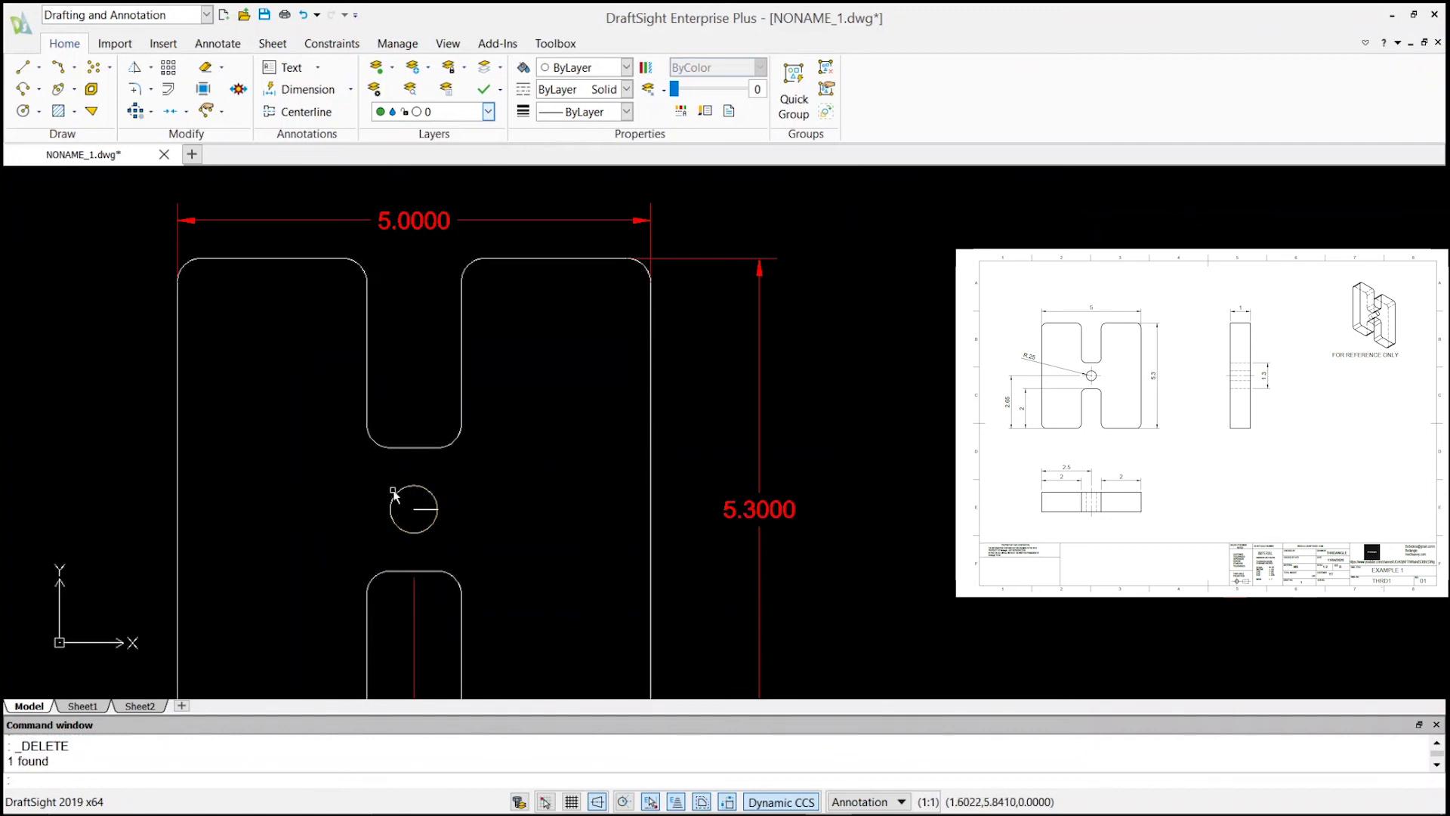
scroll(395, 495, up, 2)
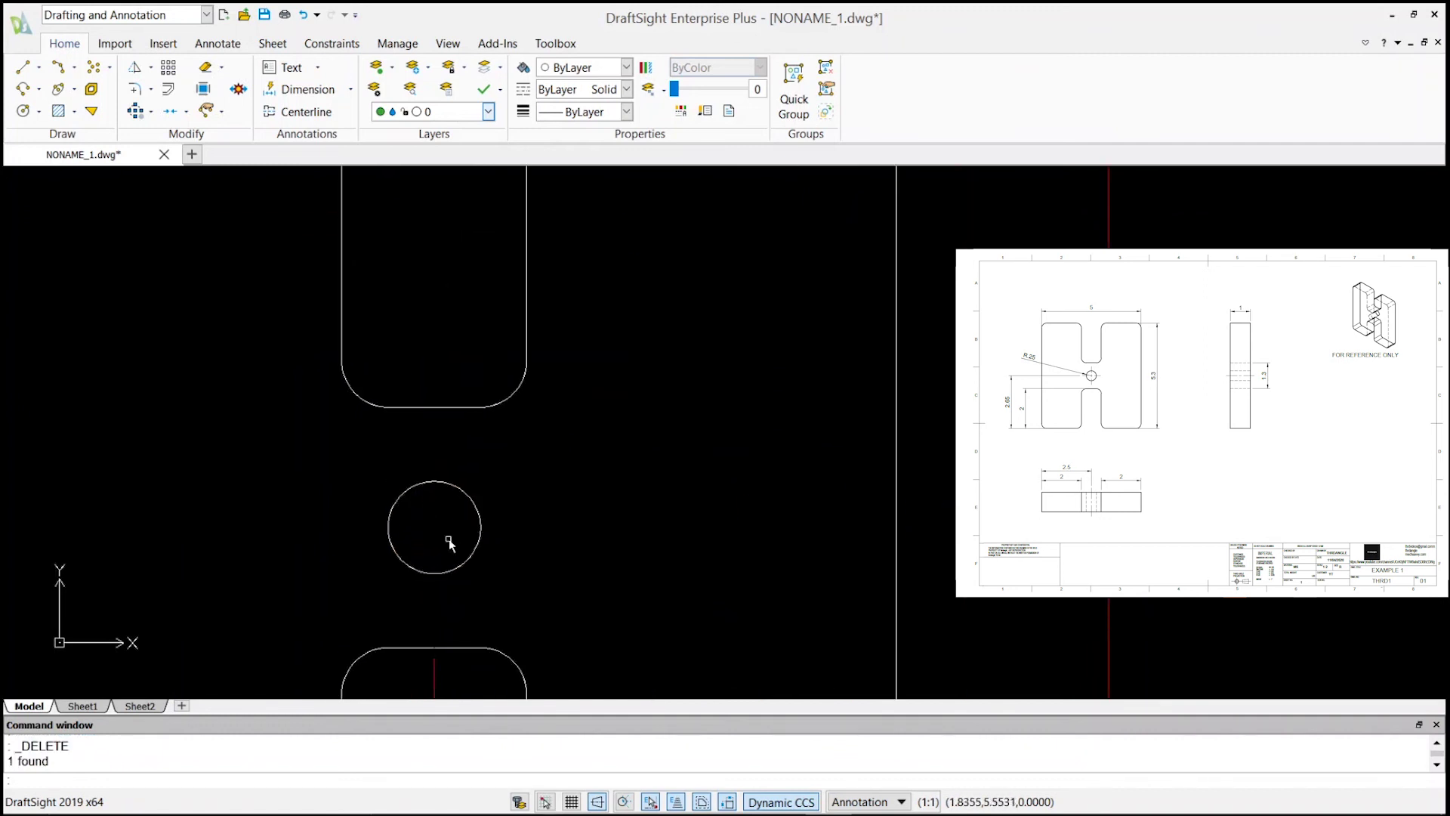
Make the DIMENSION layer current and dimension the hole's diameter, placing the text outside the H's left edge.
scroll(448, 542, down, 5)
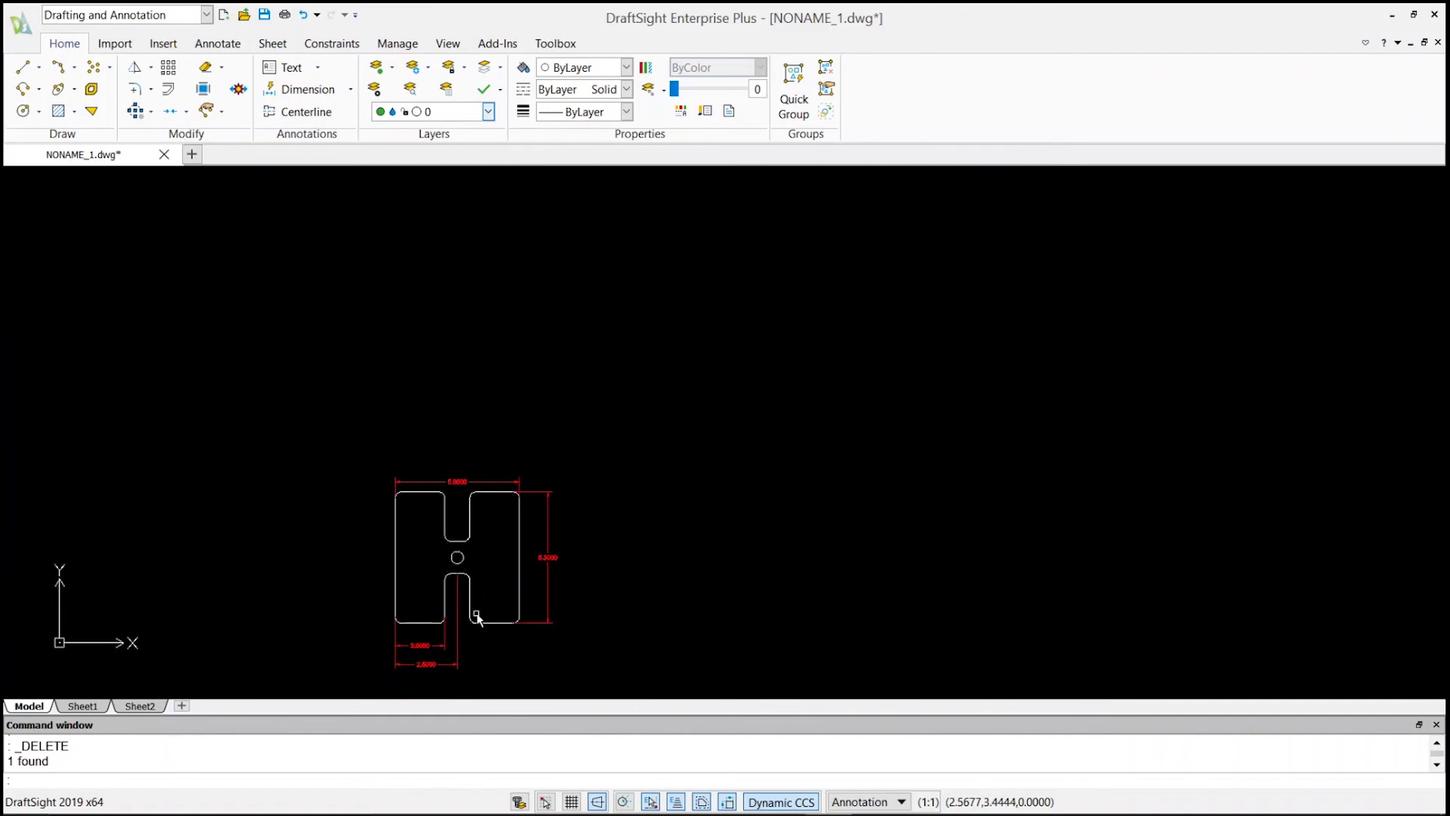
scroll(473, 611, up, 3)
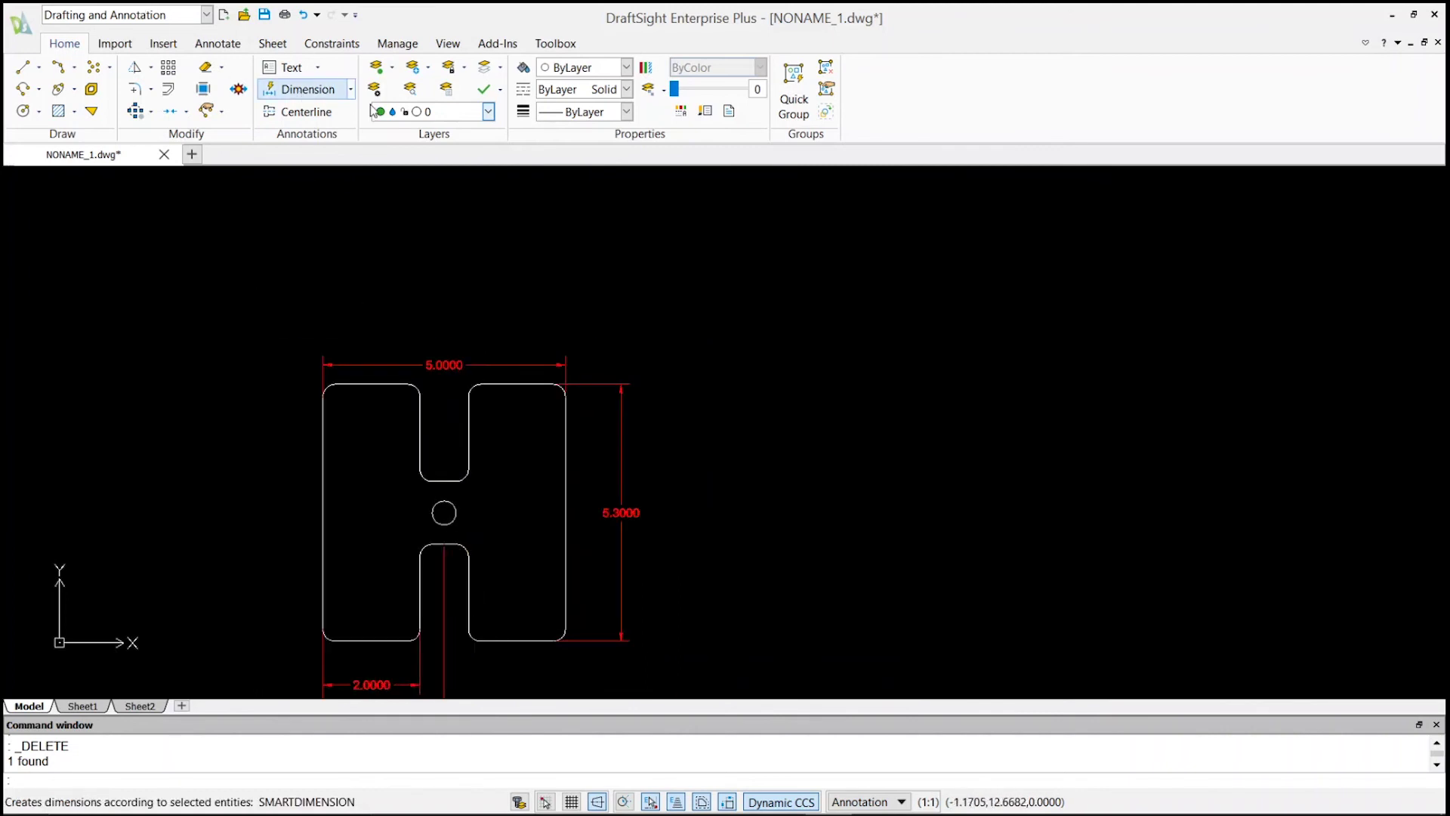
click(489, 111)
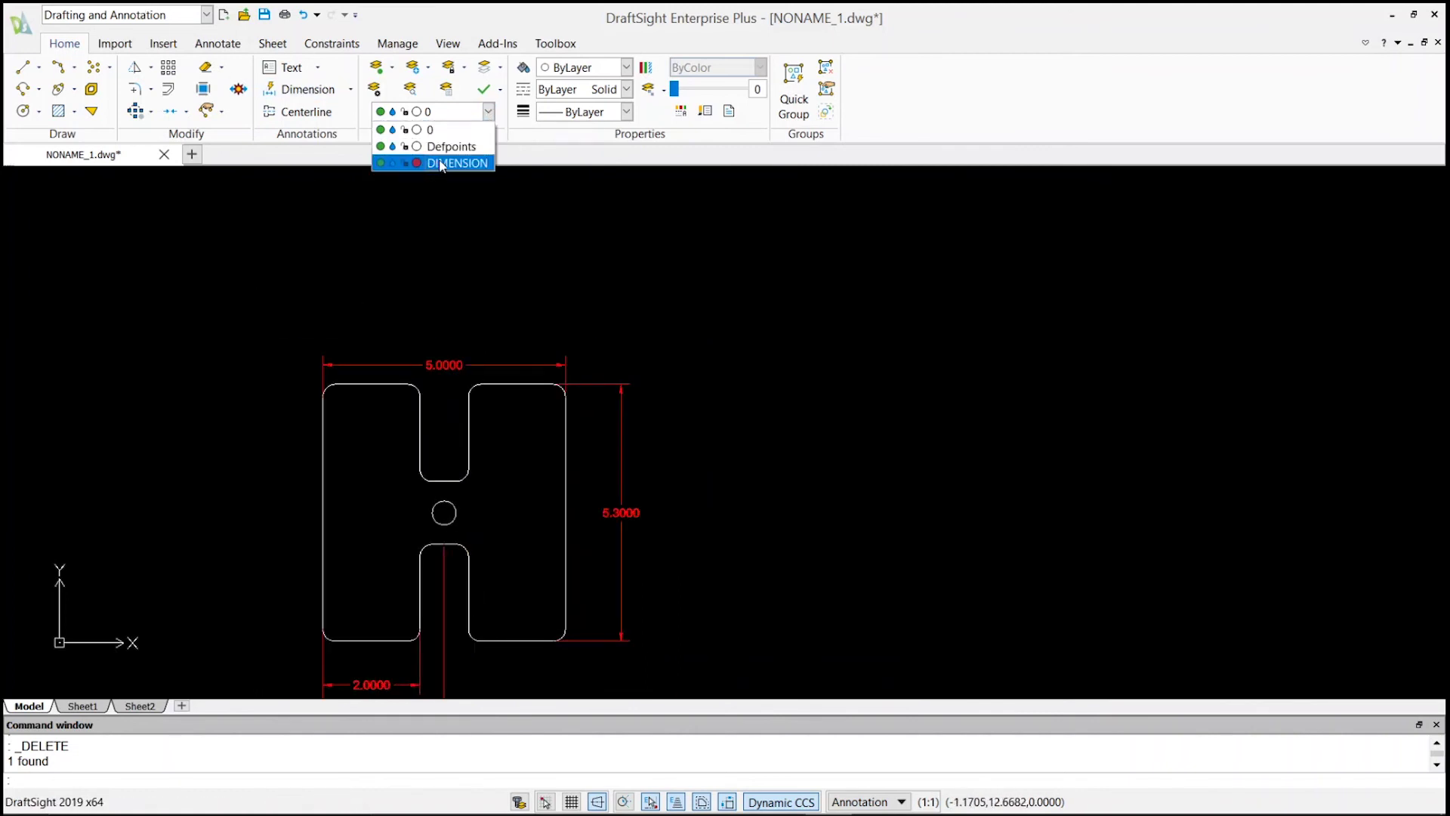
click(442, 163)
click(299, 89)
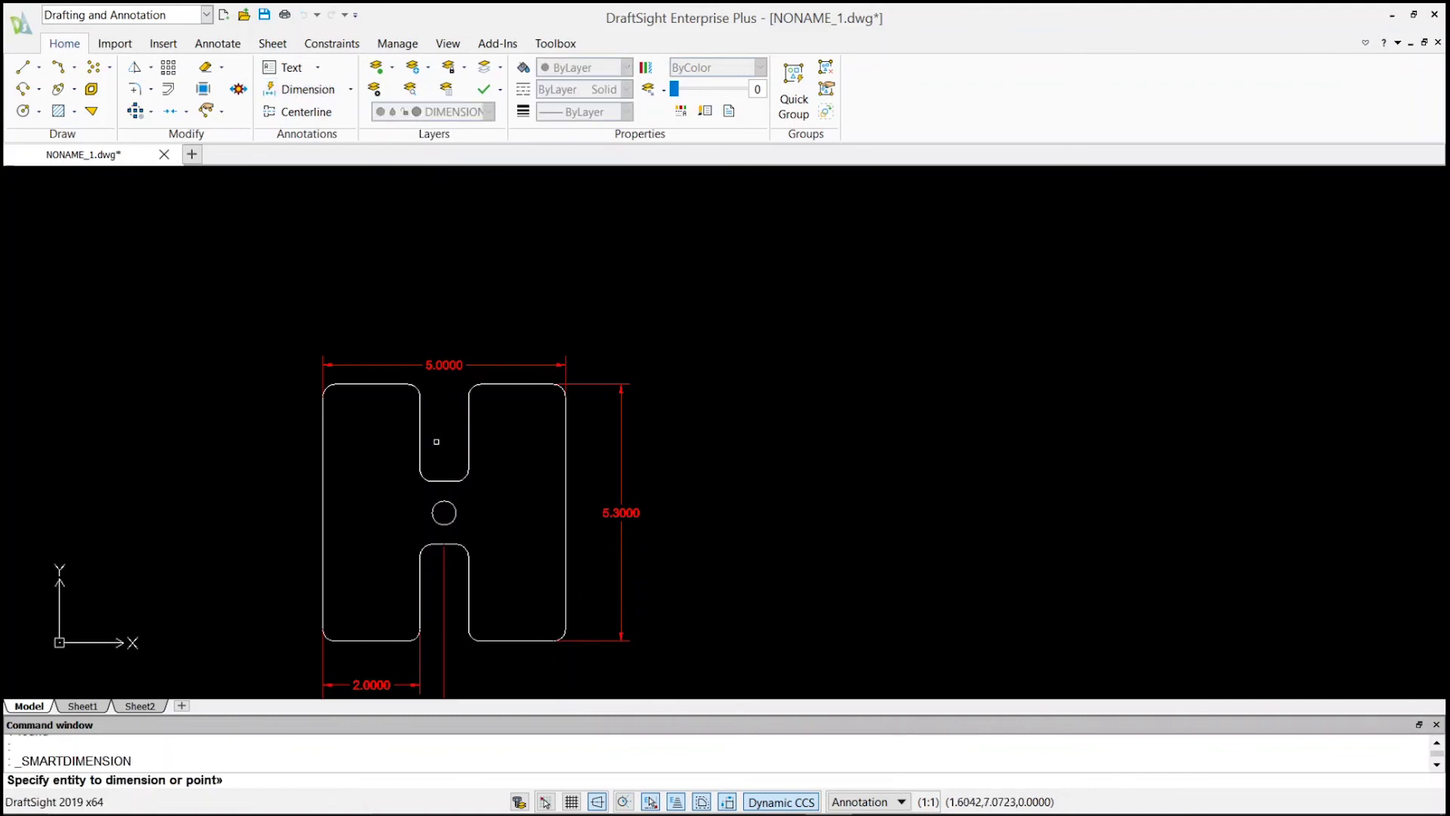
scroll(406, 535, up, 2)
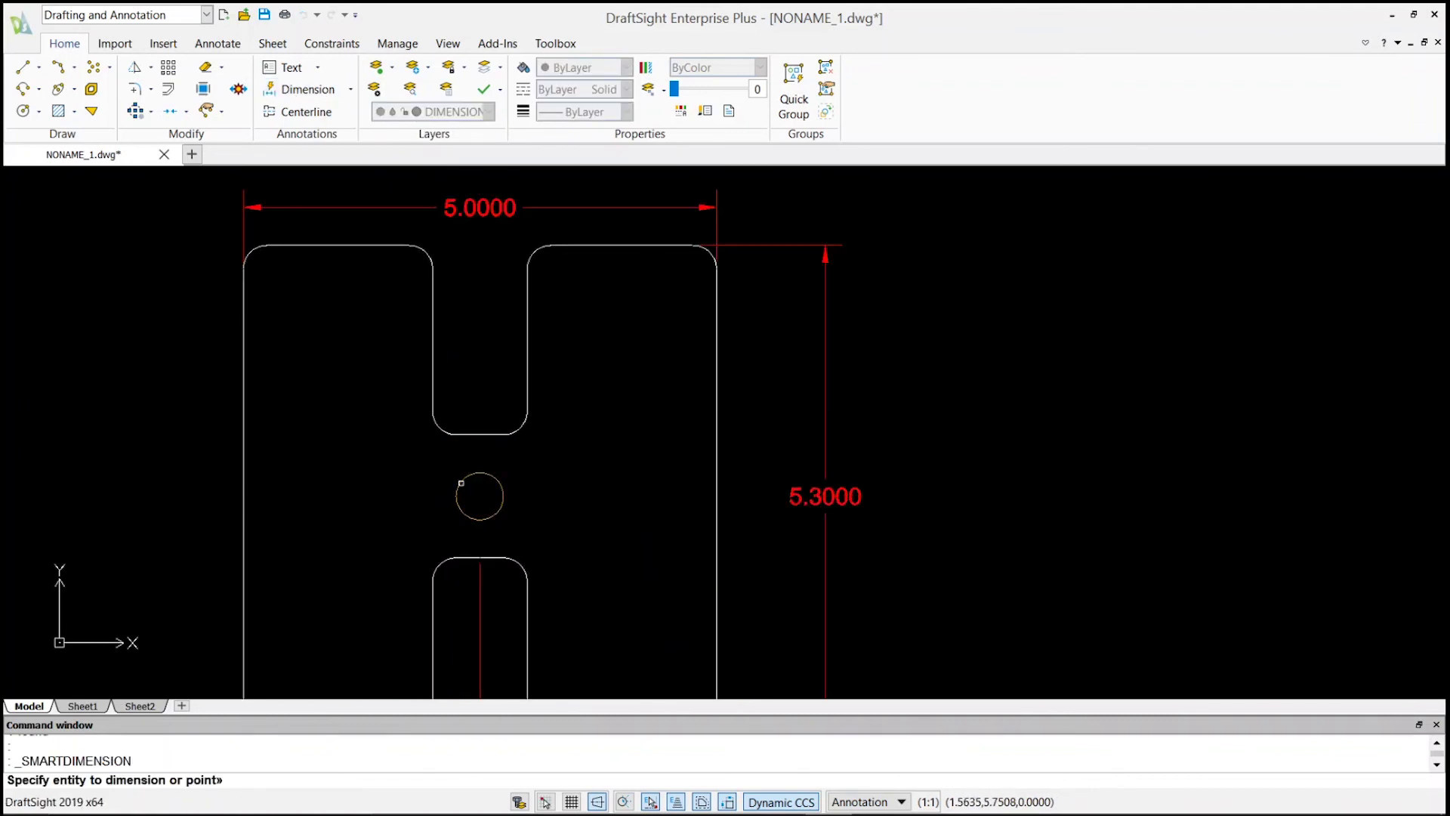
click(458, 486)
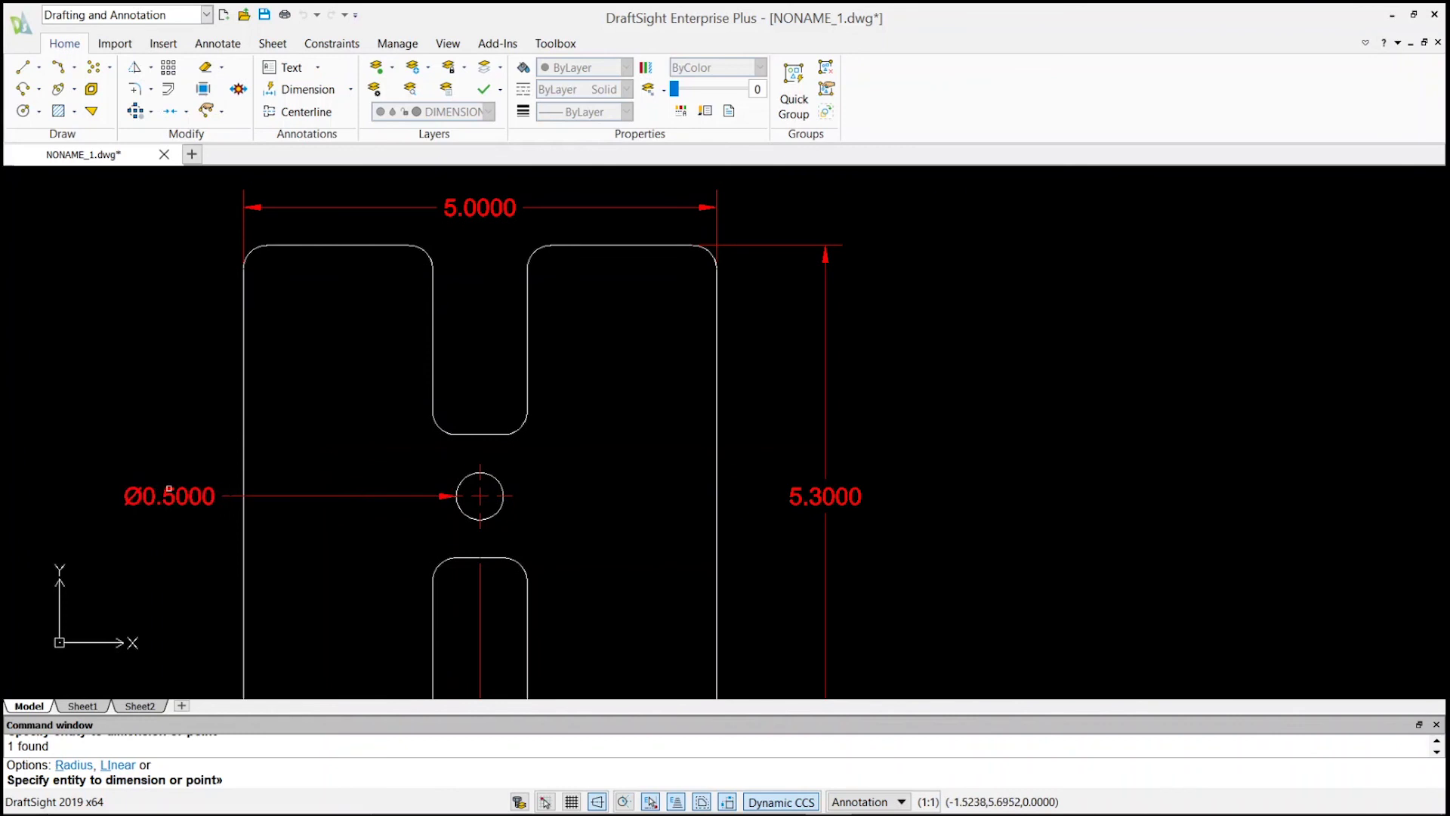
click(168, 489)
scroll(253, 503, down, 5)
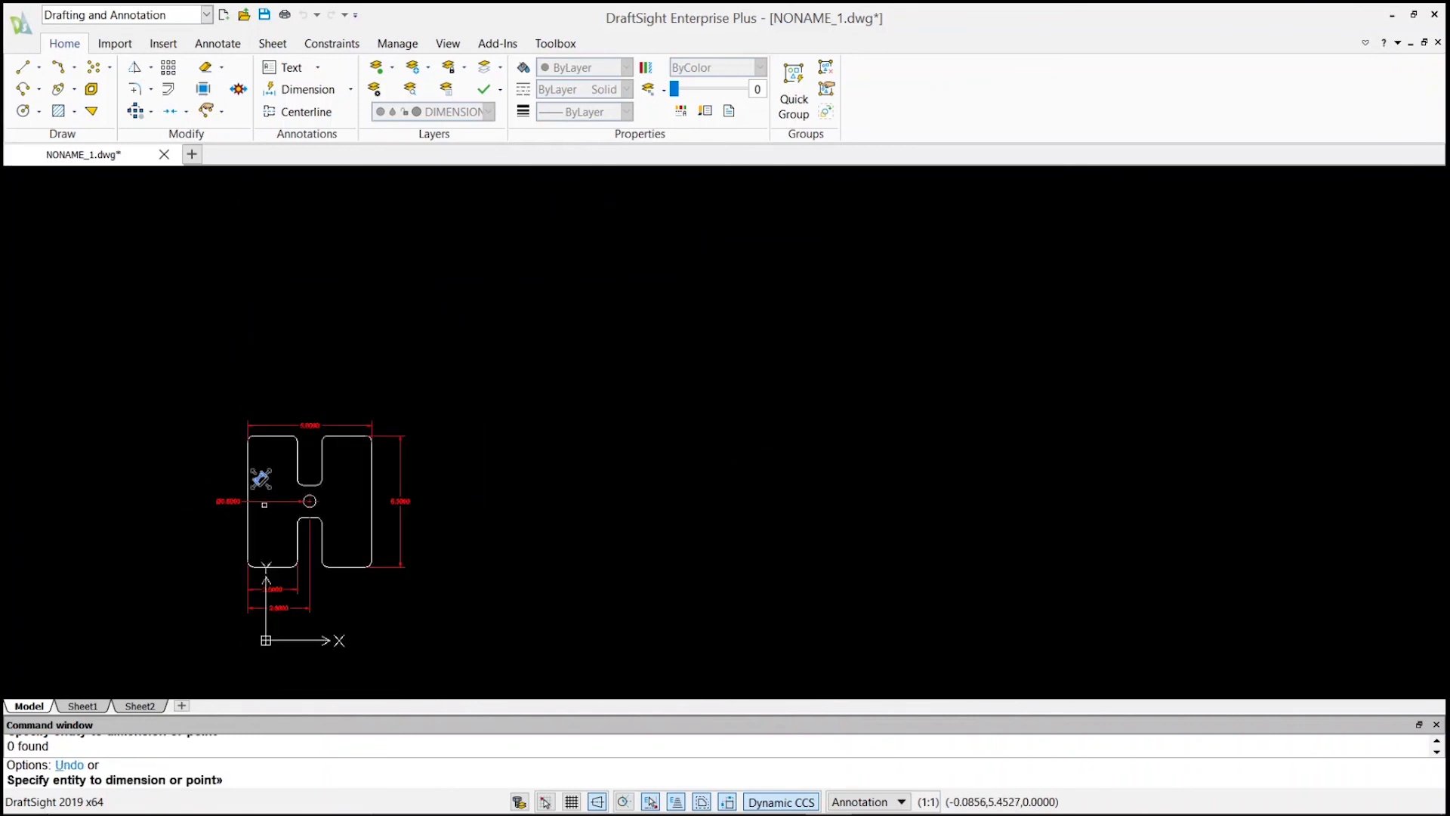
key(Escape)
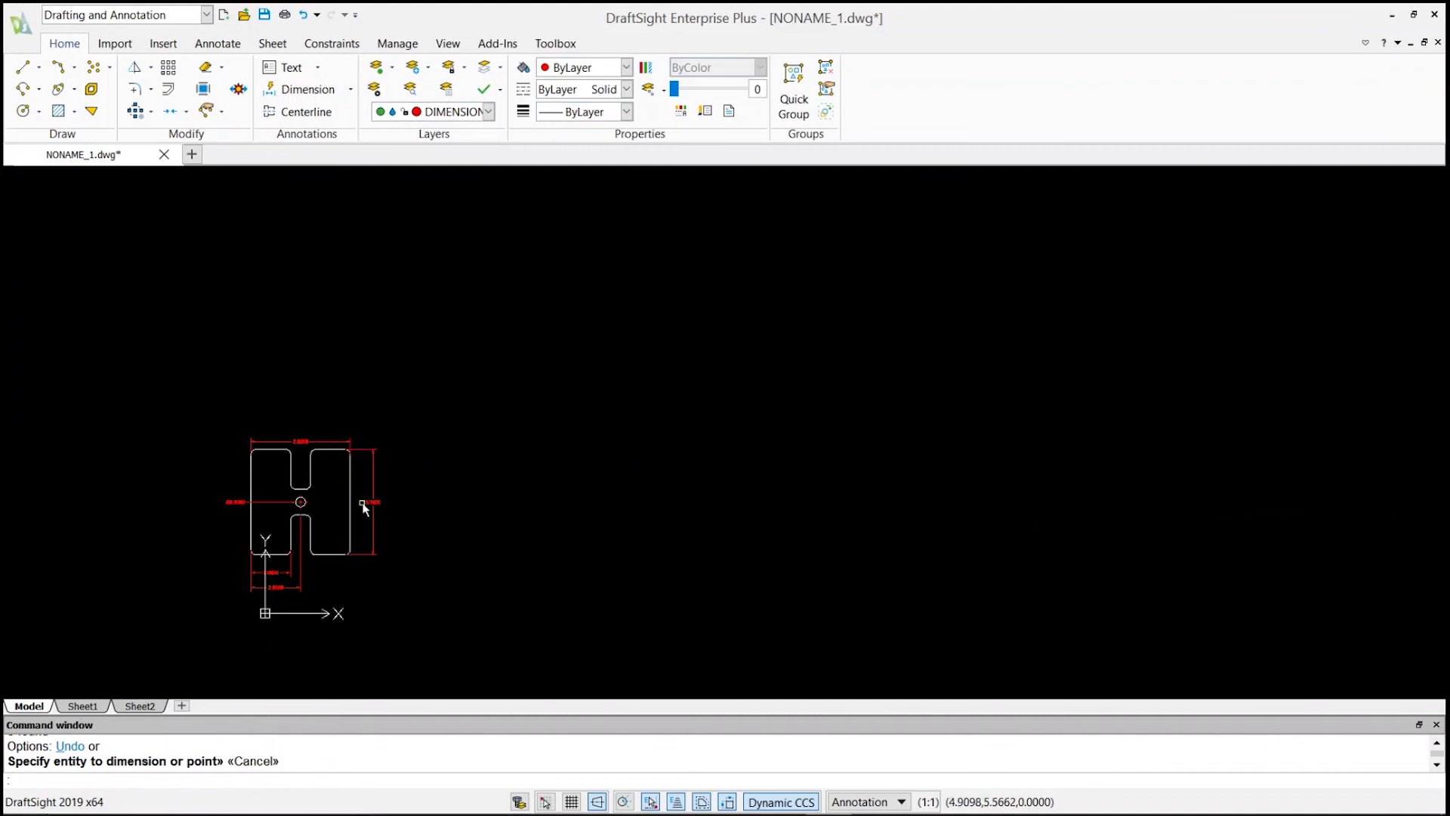
Zoom to the extents of the drawing so the whole dimensioned H fills the view.
scroll(242, 499, up, 2)
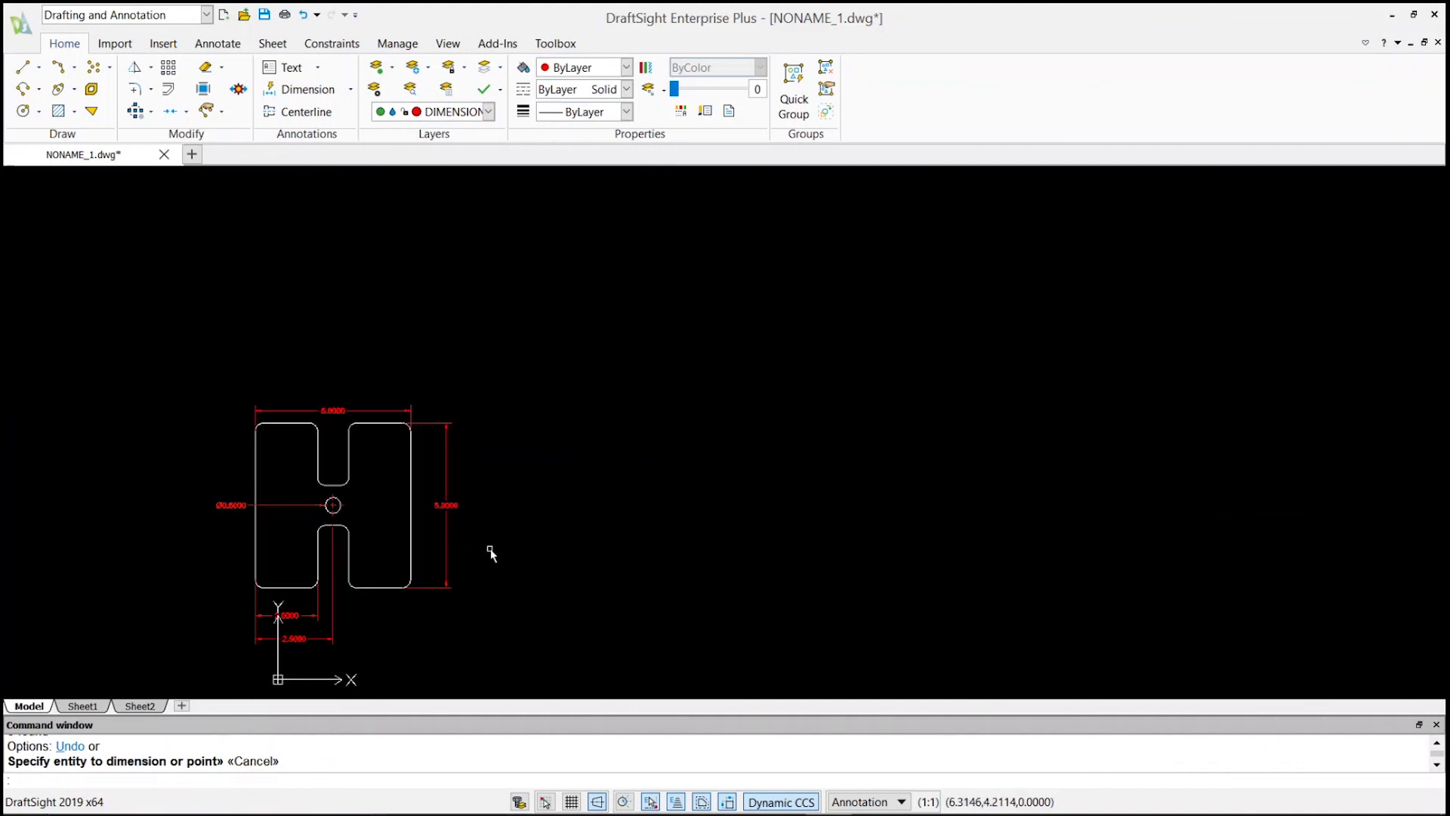
scroll(568, 565, down, 1)
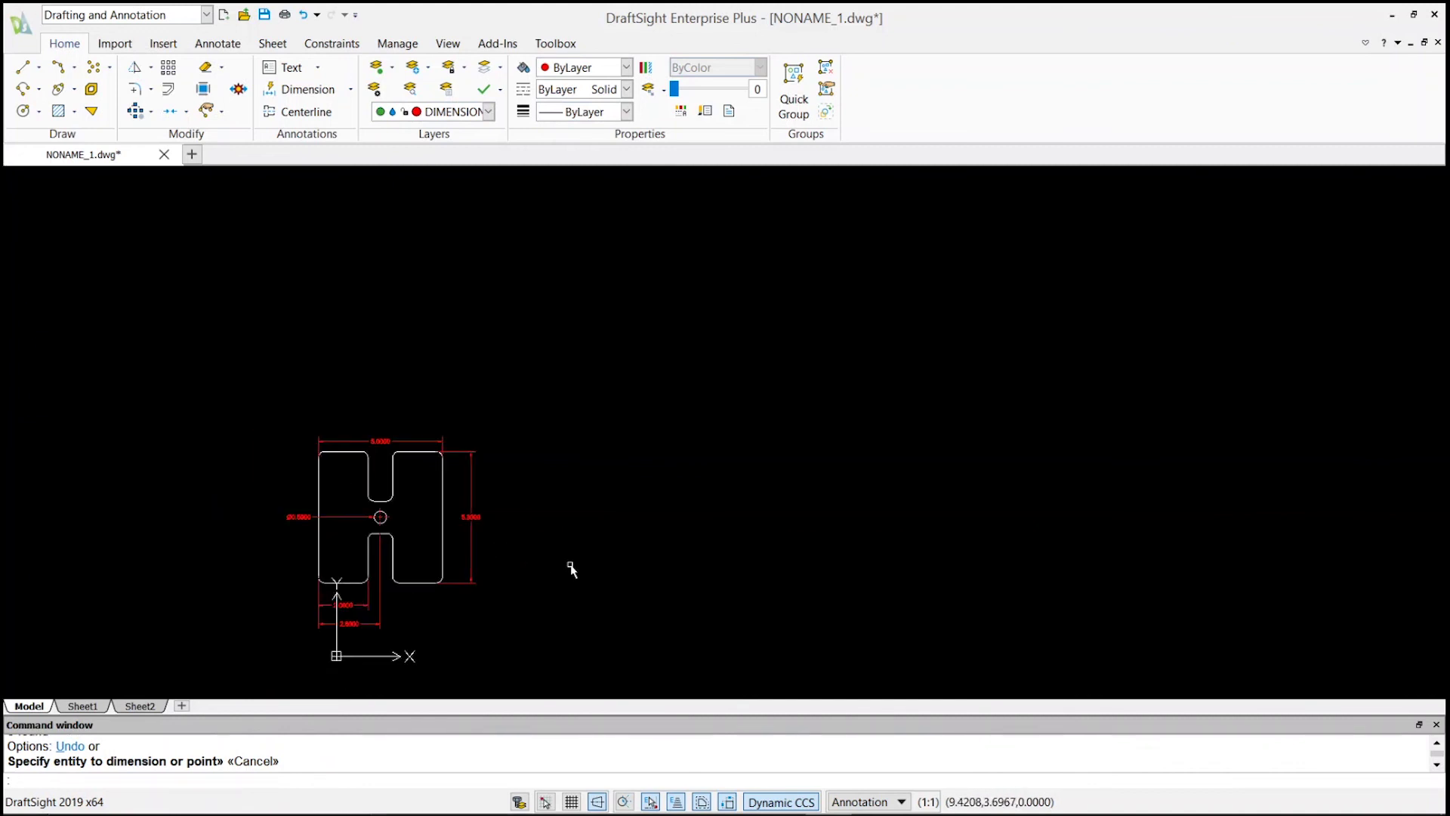
text(z)
key(Return)
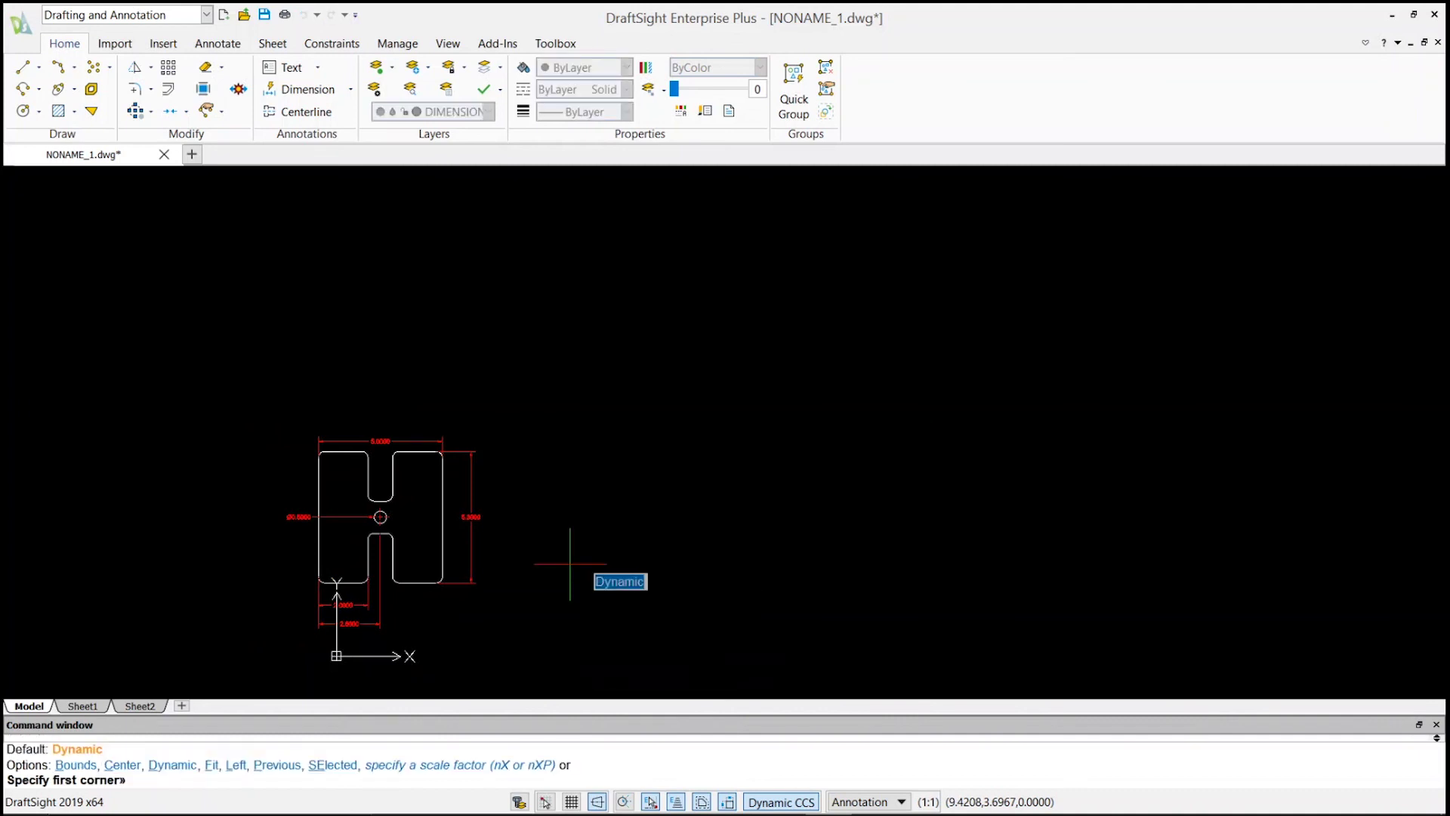
text(e)
key(Return)
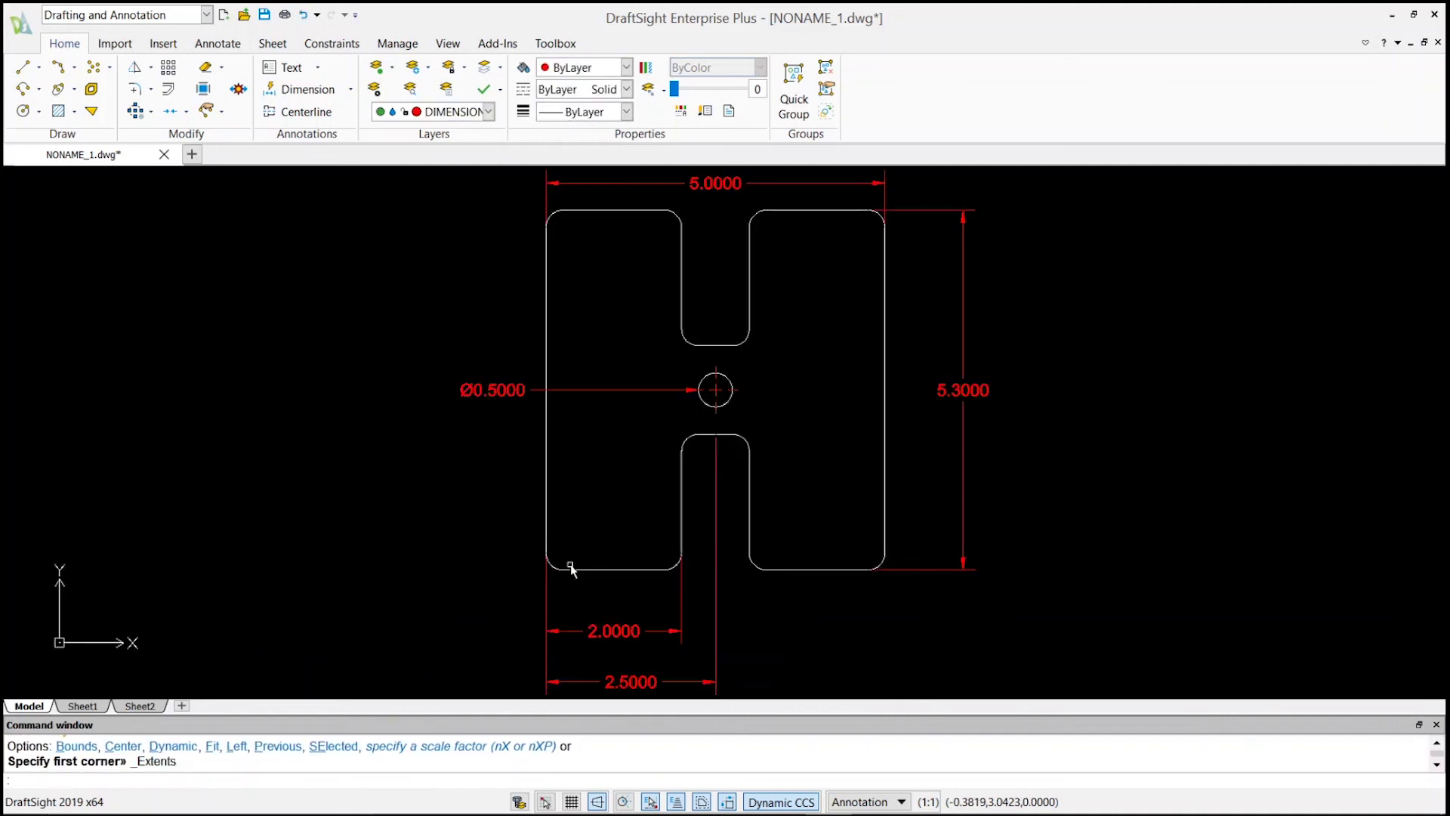